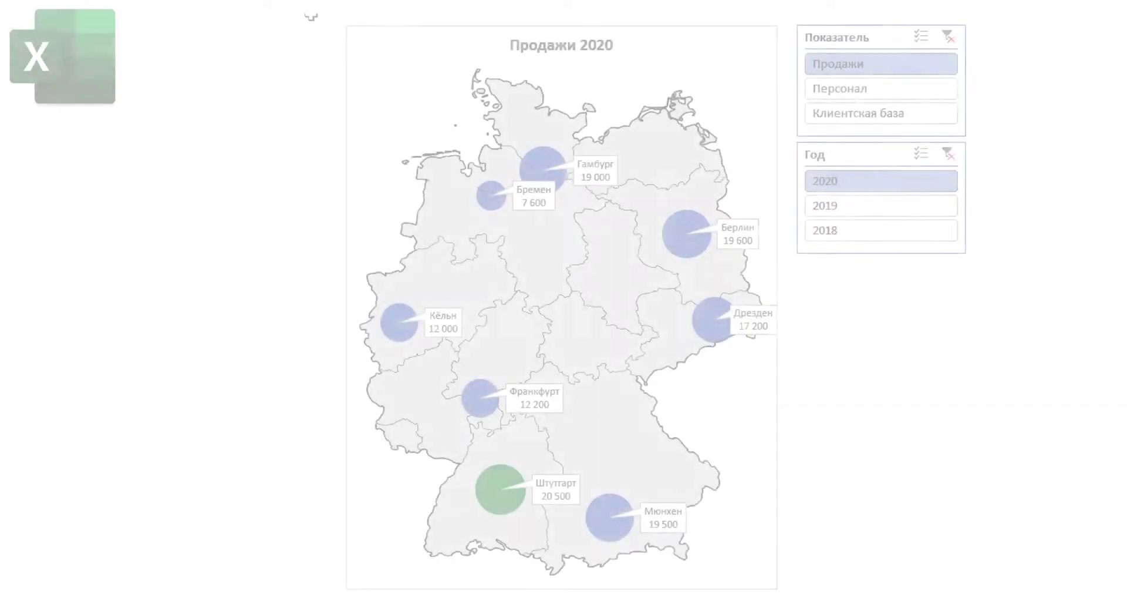
# Step: Step through Персонал, Продажи, 2019 and 2018 in the slicers, ending on Клиентская база 2020
pyautogui.click(868, 92)
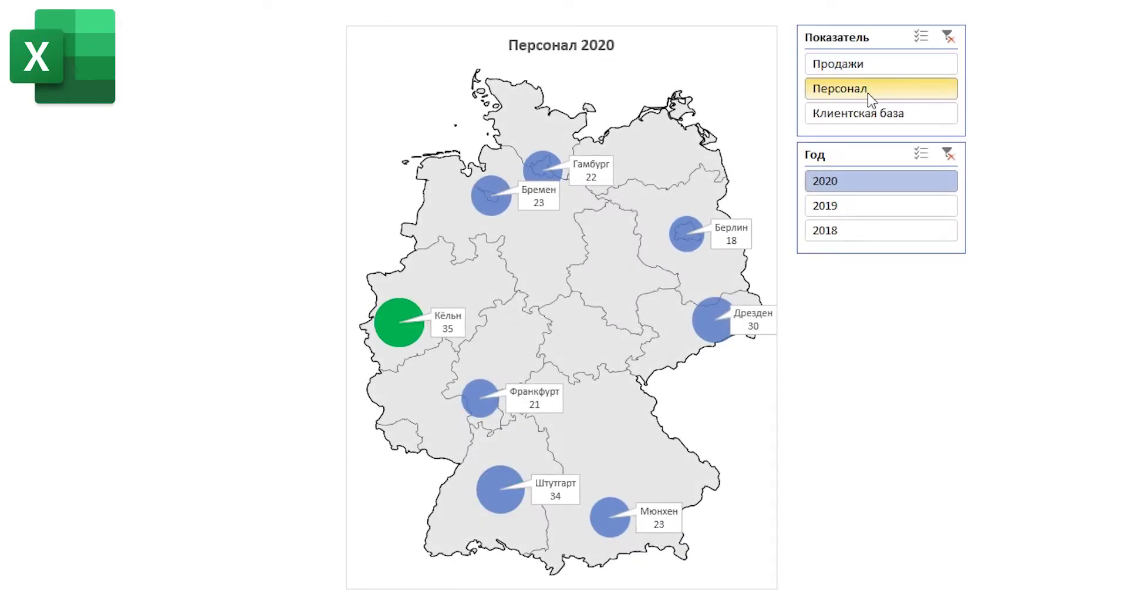
pyautogui.click(920, 118)
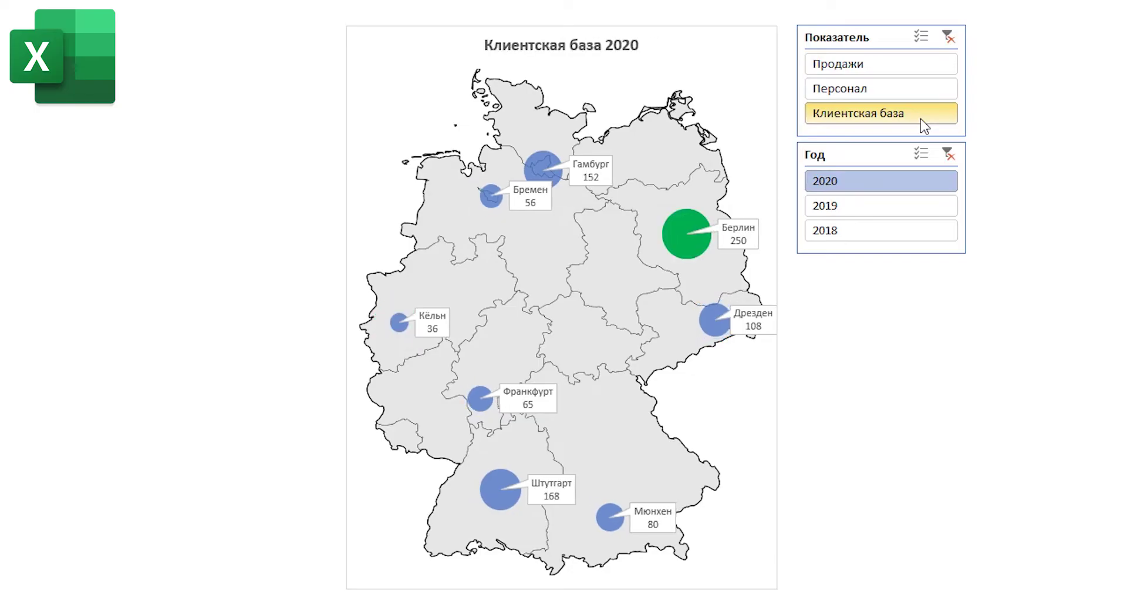
pyautogui.click(876, 68)
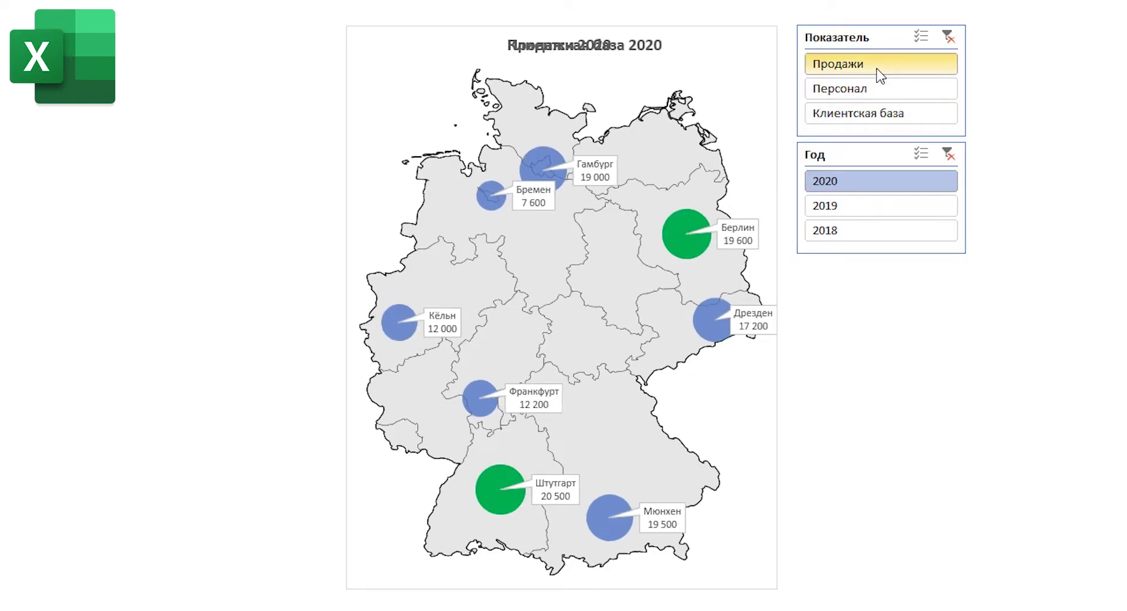
pyautogui.click(869, 205)
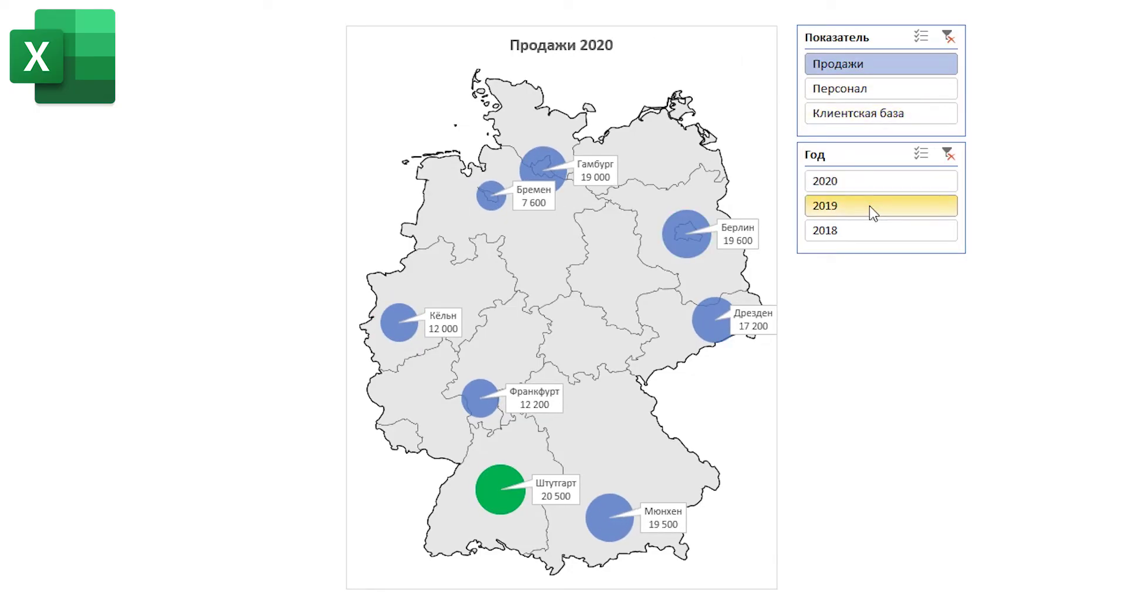
pyautogui.click(879, 233)
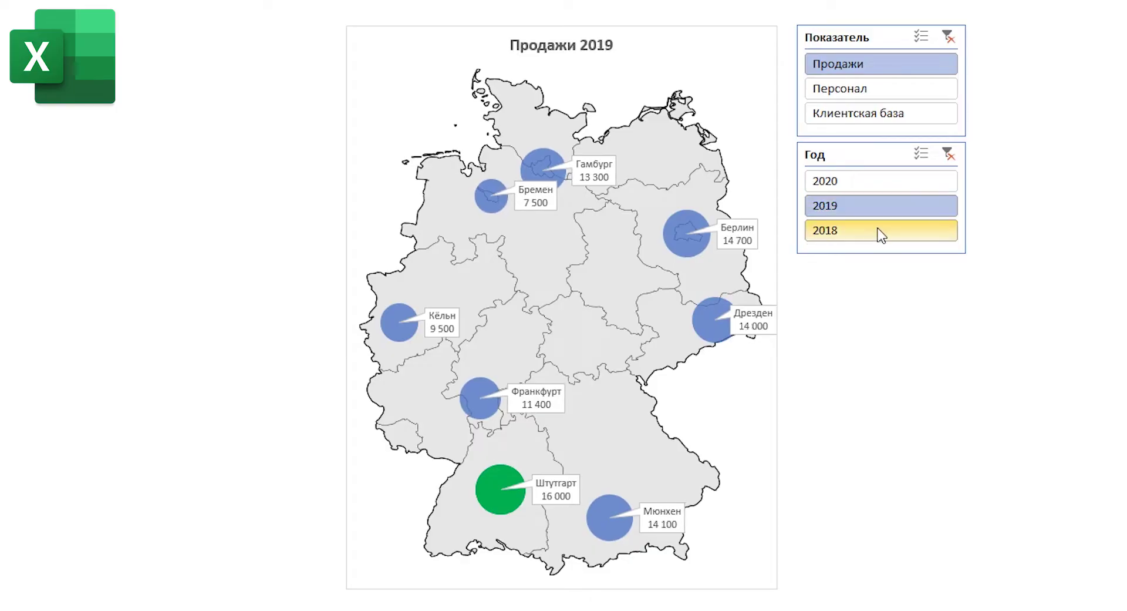
pyautogui.click(896, 122)
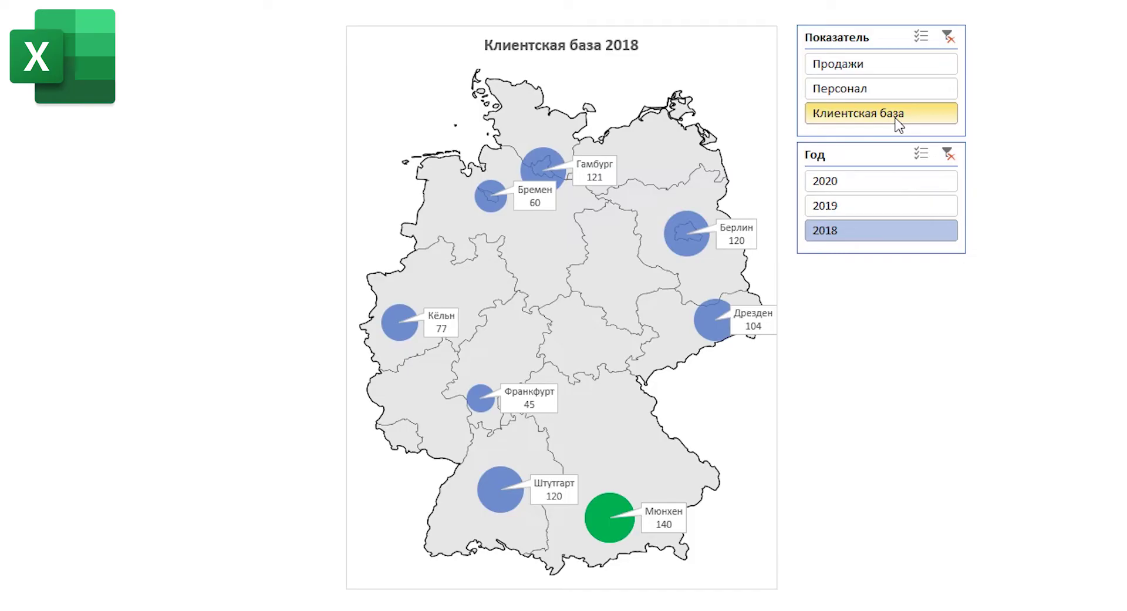
pyautogui.click(889, 180)
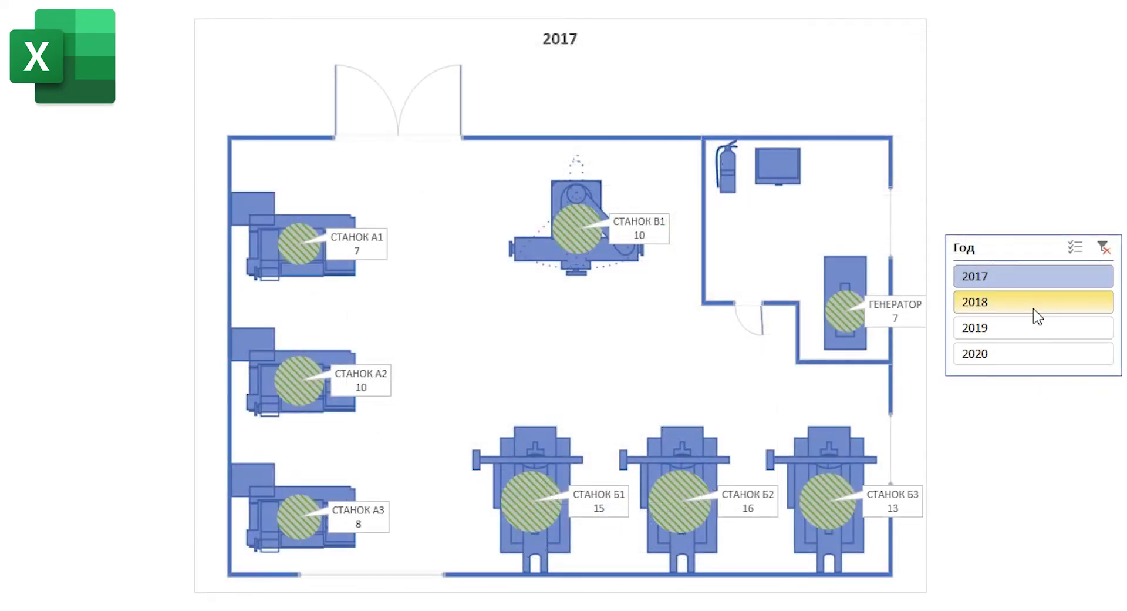
pyautogui.click(1034, 308)
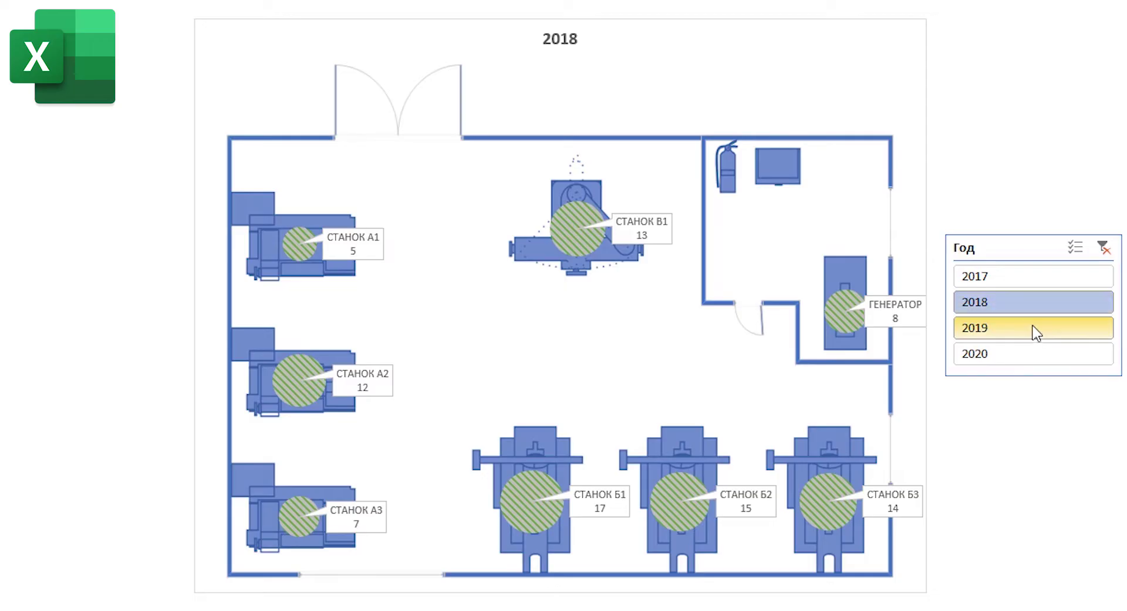
pyautogui.click(1028, 333)
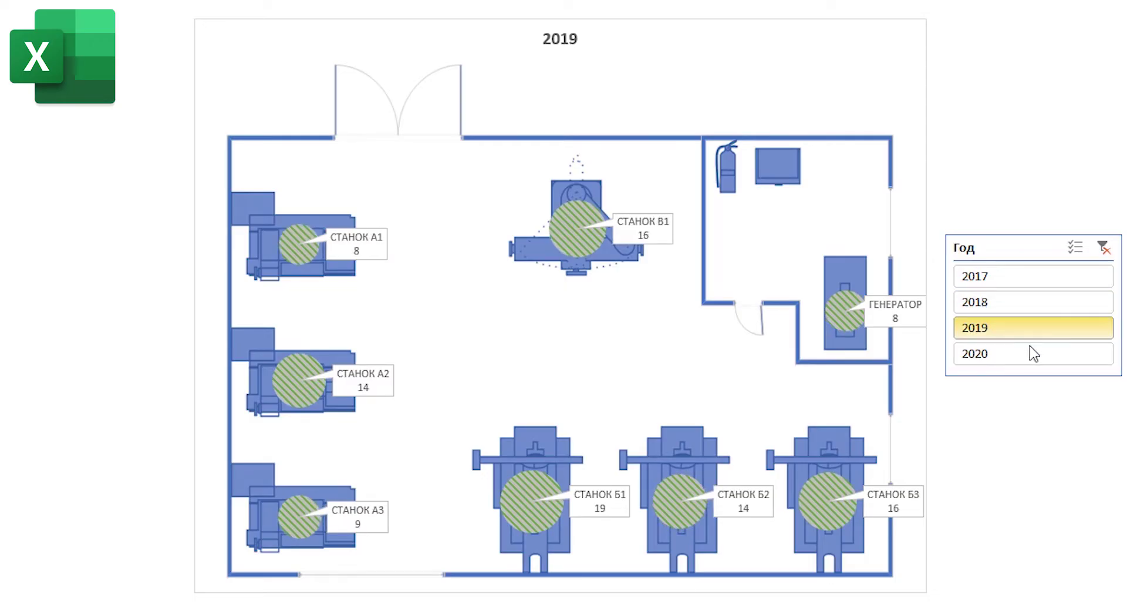
pyautogui.click(1030, 354)
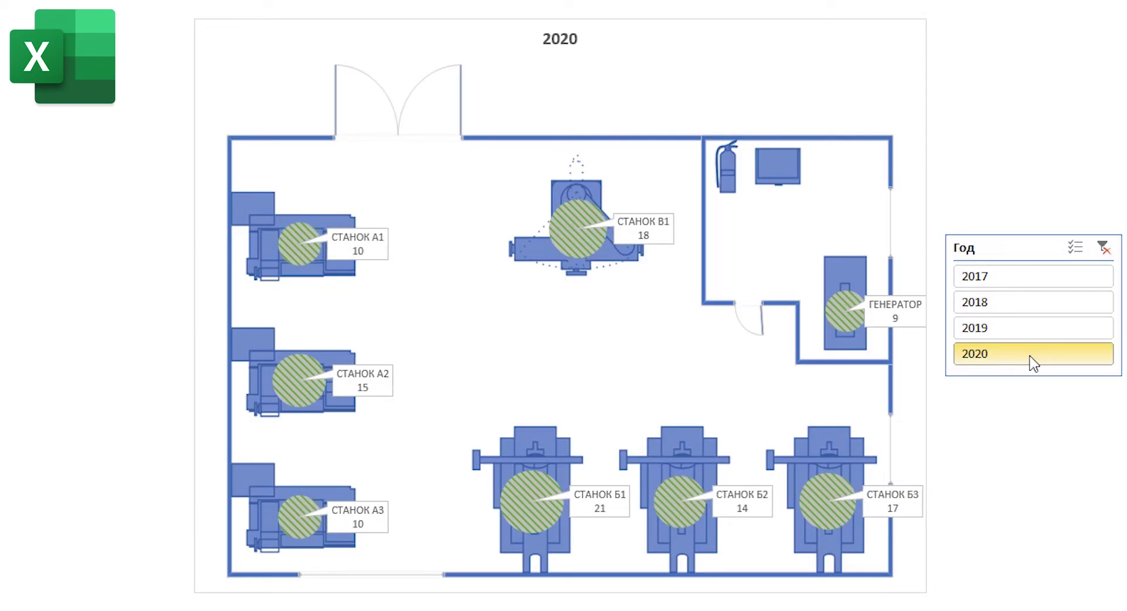
pyautogui.click(1021, 277)
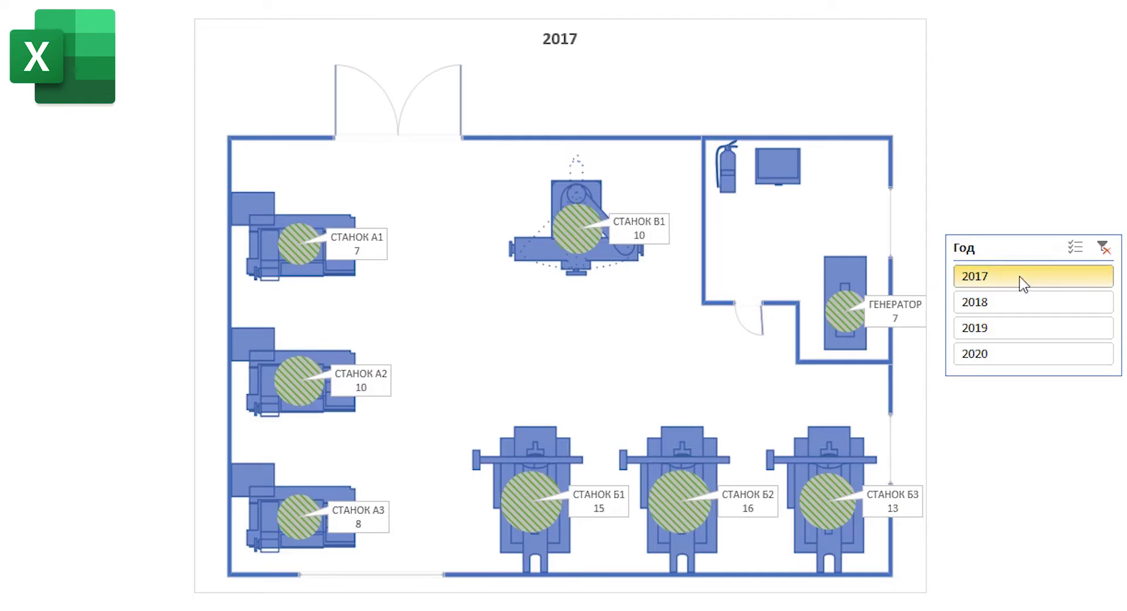
pyautogui.click(1022, 303)
pyautogui.click(1027, 354)
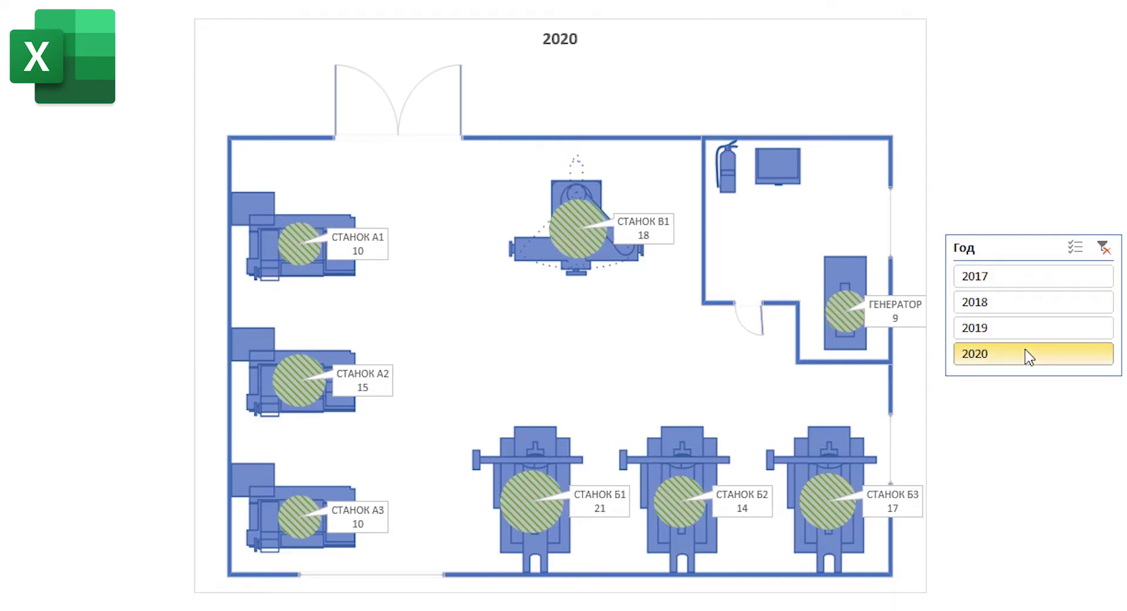
pyautogui.click(1023, 277)
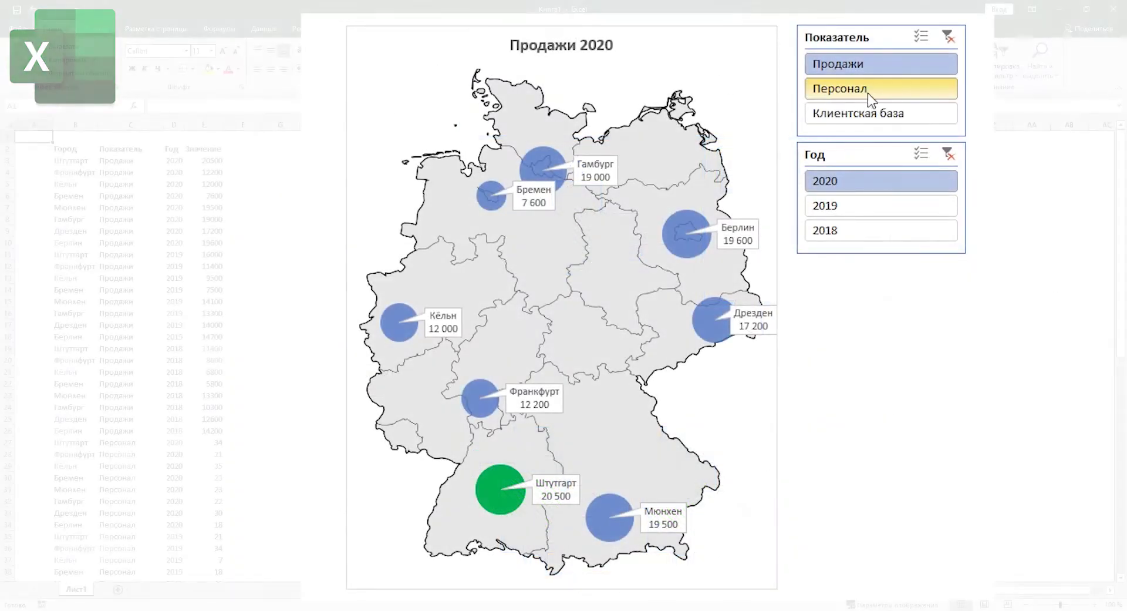
# Step: Cycle the Показатель and Год slicers through each option, settling on Клиентская база for 2020
pyautogui.click(861, 109)
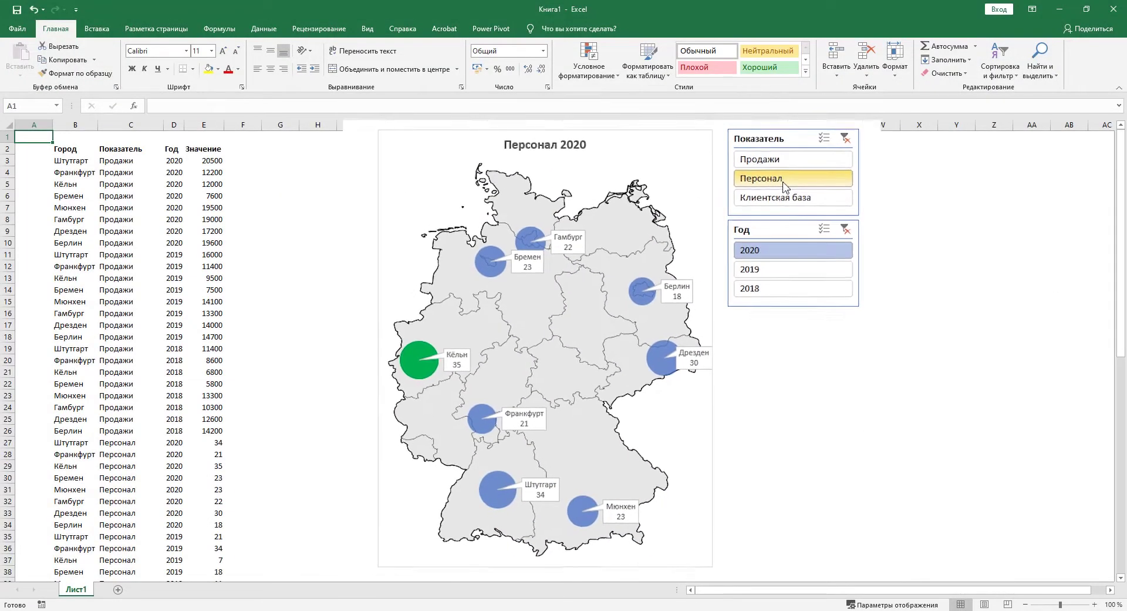
pyautogui.click(803, 218)
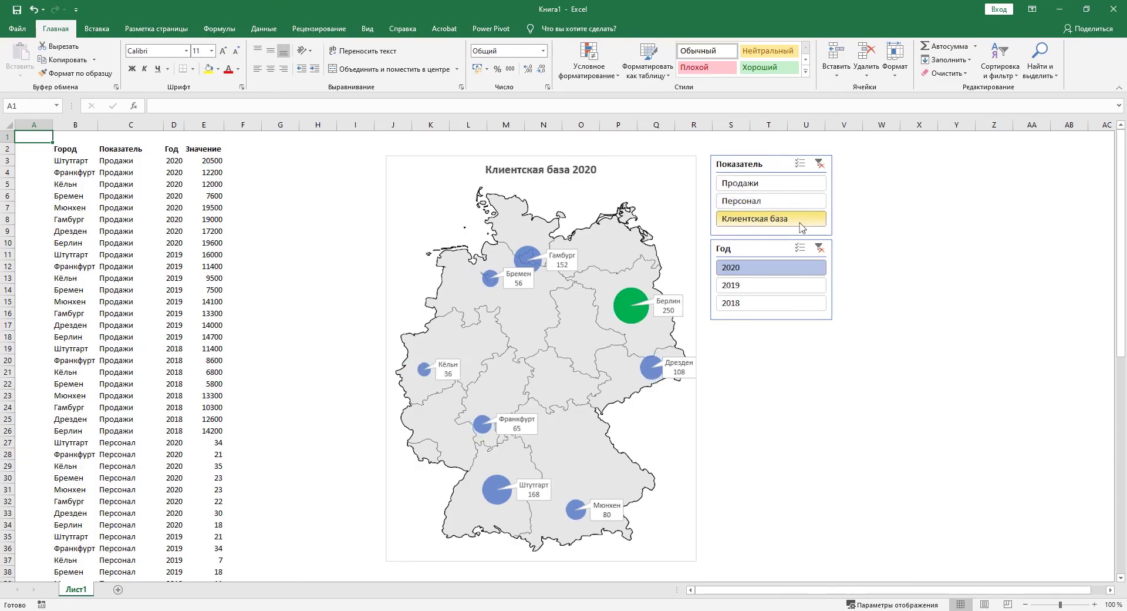
pyautogui.click(772, 183)
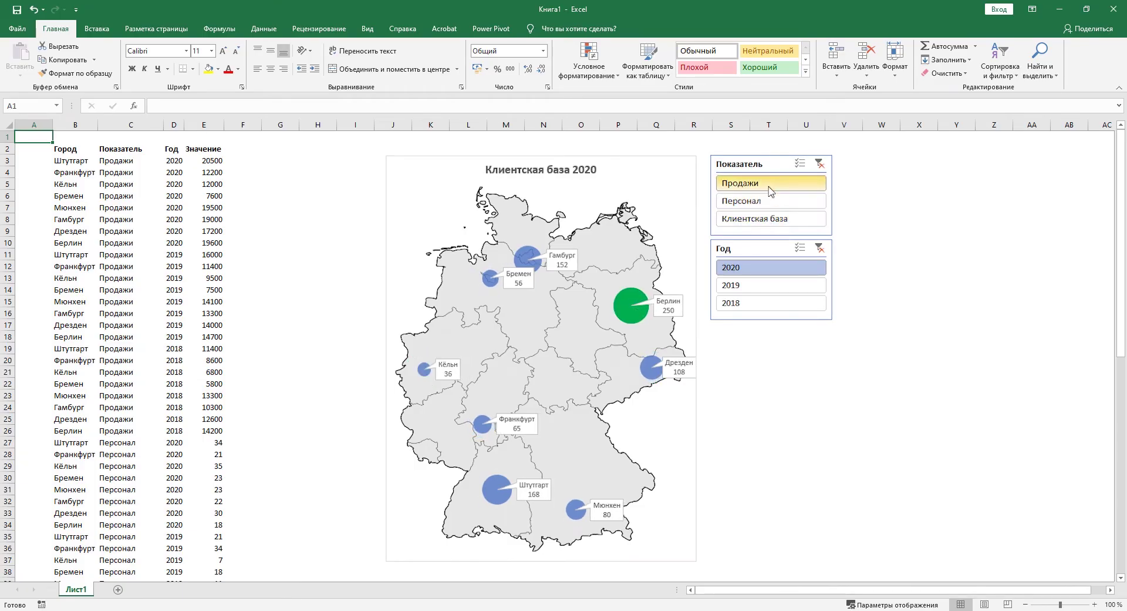
pyautogui.click(765, 288)
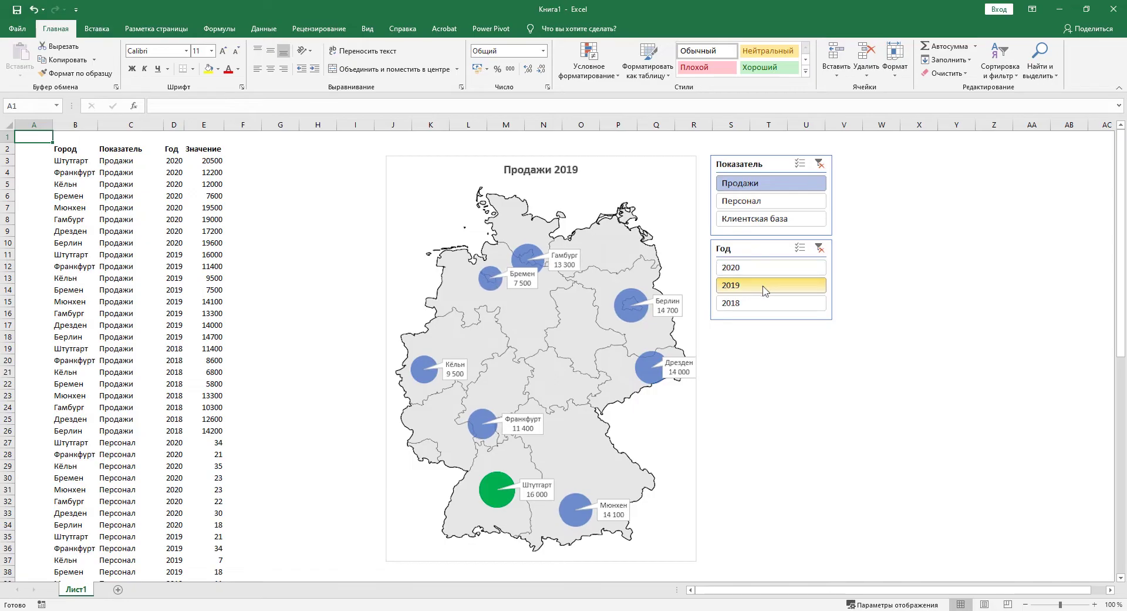
pyautogui.click(769, 303)
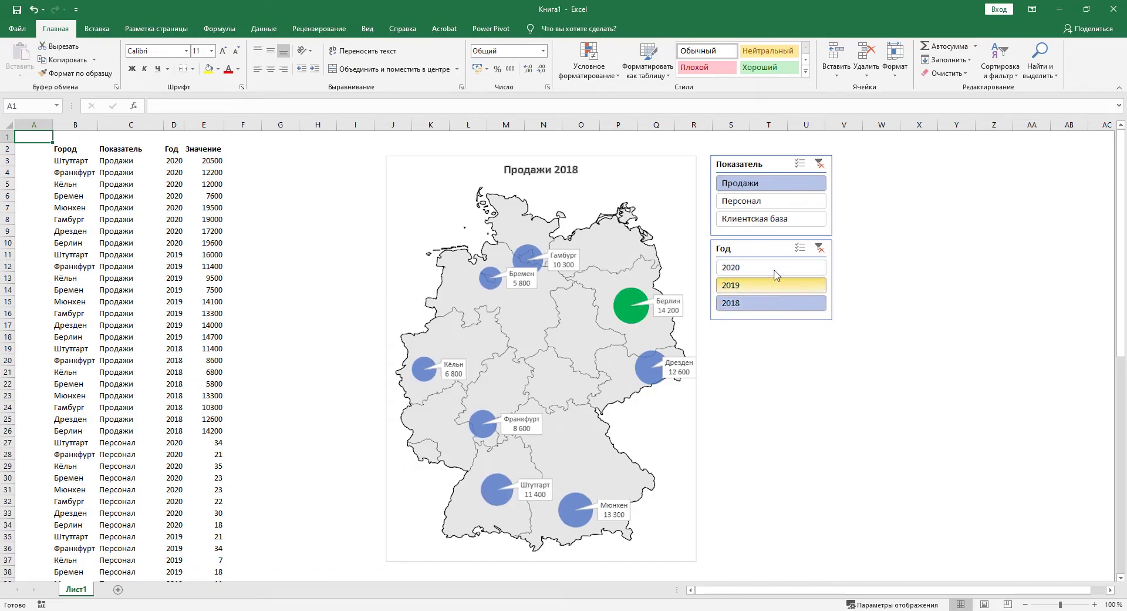
pyautogui.click(782, 222)
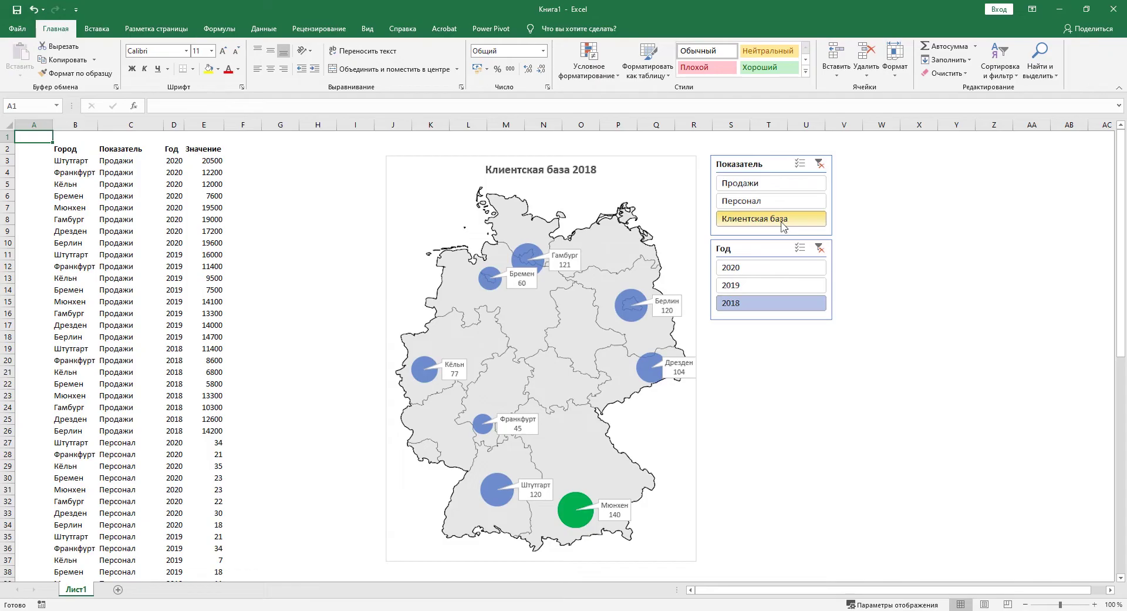
pyautogui.click(778, 266)
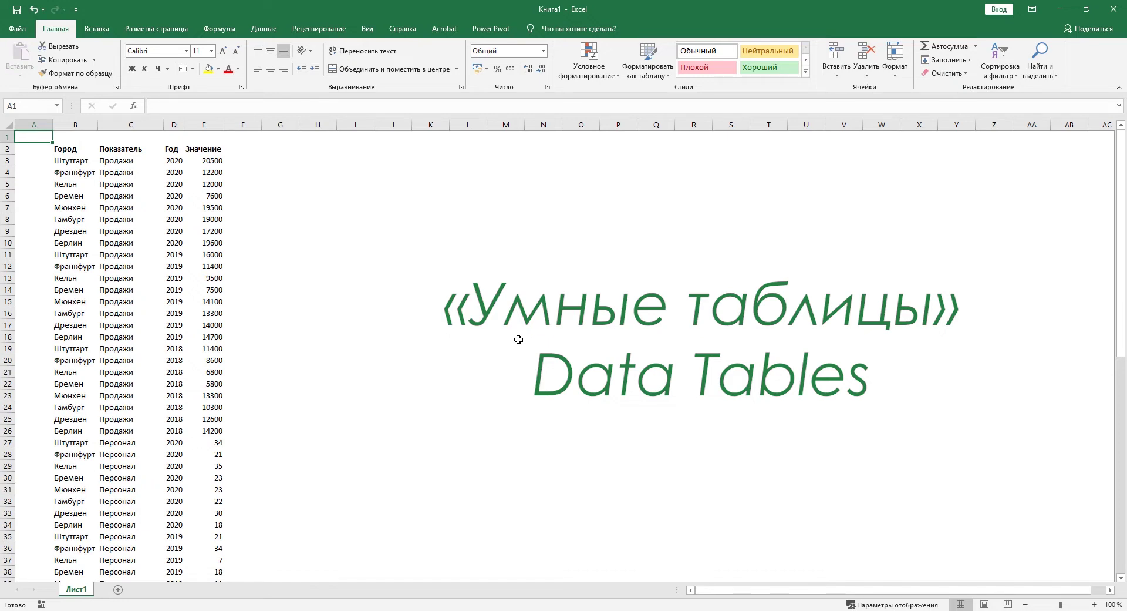
# Step: Convert the range B2:E74 into a table with headers using Ctrl+T
pyautogui.press('Right')
pyautogui.press('Down')
pyautogui.hotkey('ctrl', 'shift', 'End')
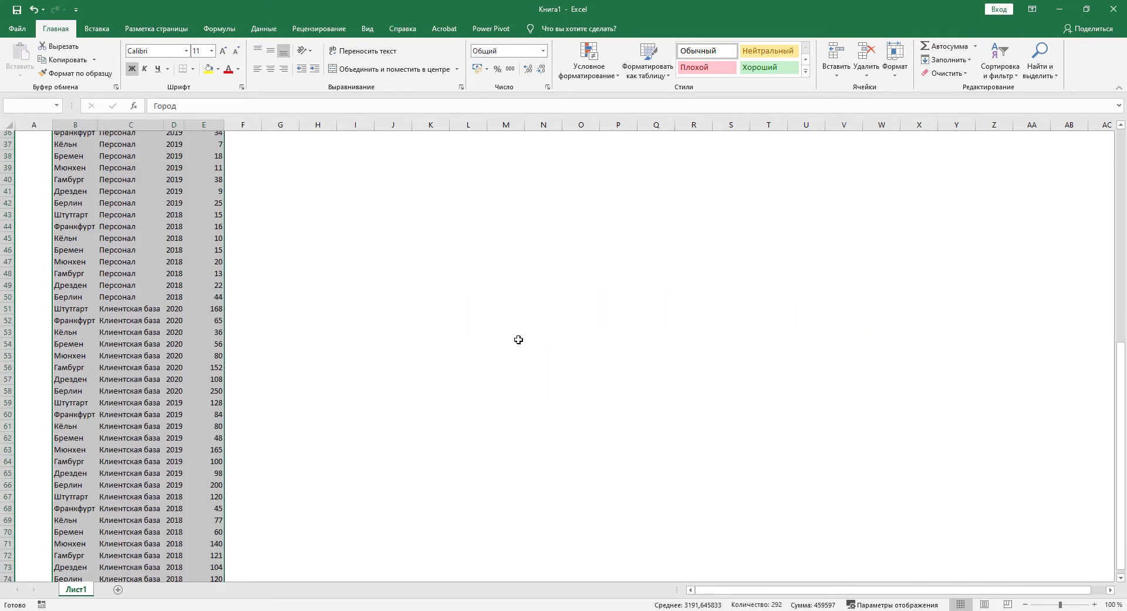
pyautogui.scroll(5, 519, 339)
pyautogui.scroll(5, 516, 336)
pyautogui.scroll(1, 512, 332)
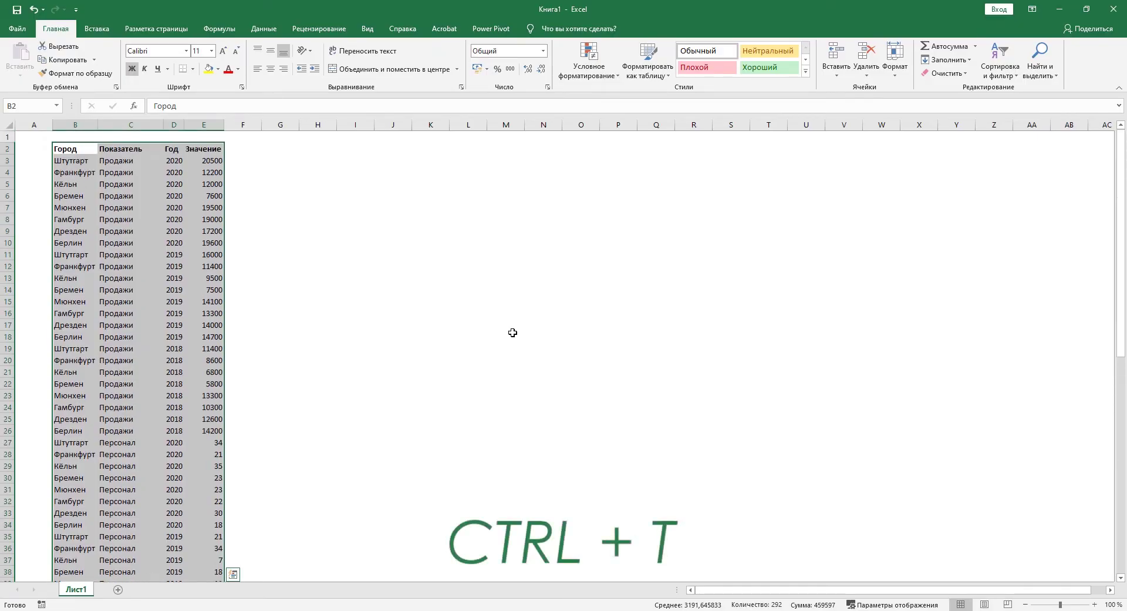
pyautogui.hotkey('ctrl', 't')
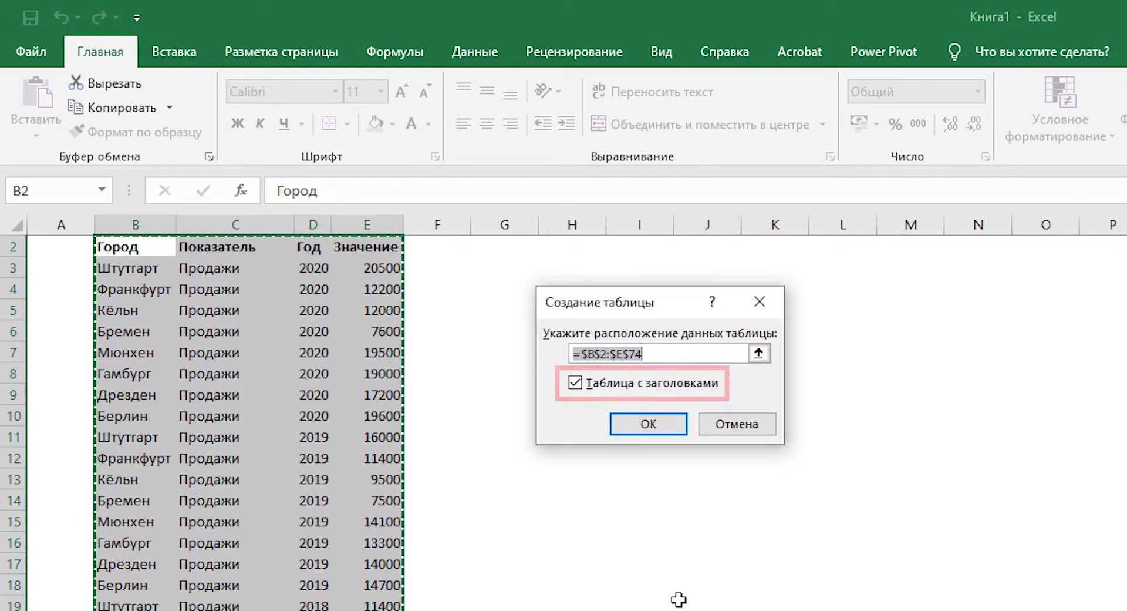
pyautogui.click(646, 427)
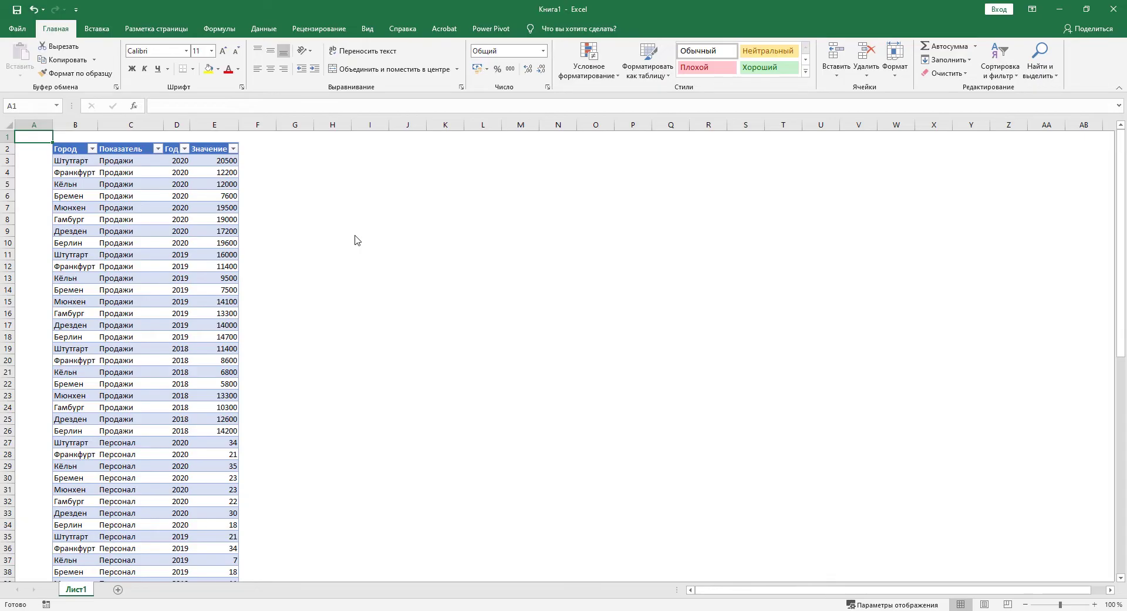
# Step: Change the table name from Таблица1 to DT_Data
pyautogui.click(68, 151)
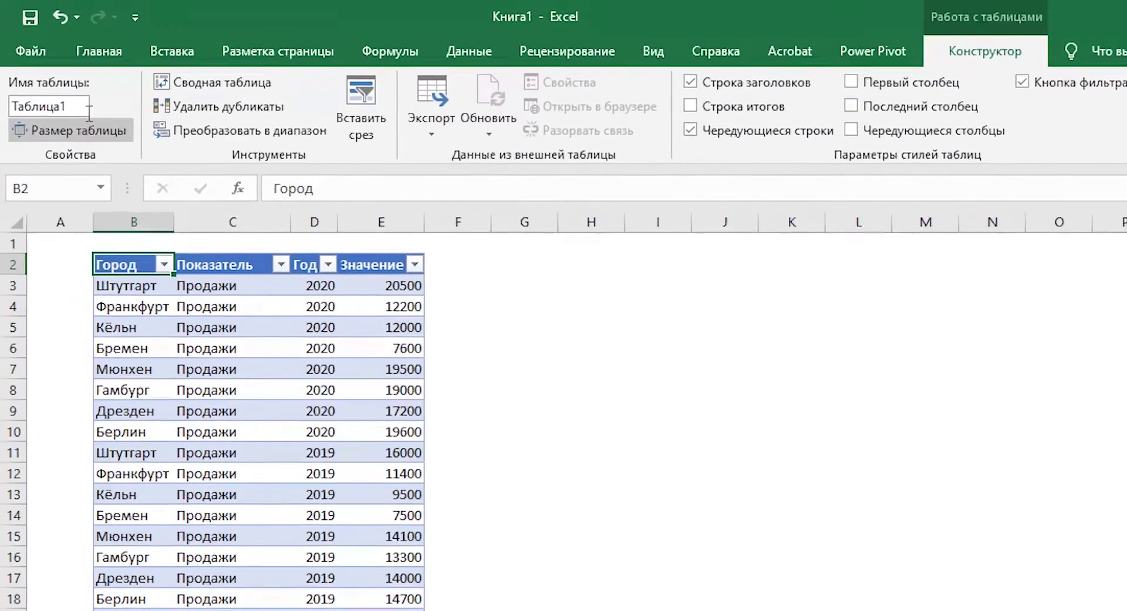
pyautogui.click(33, 59)
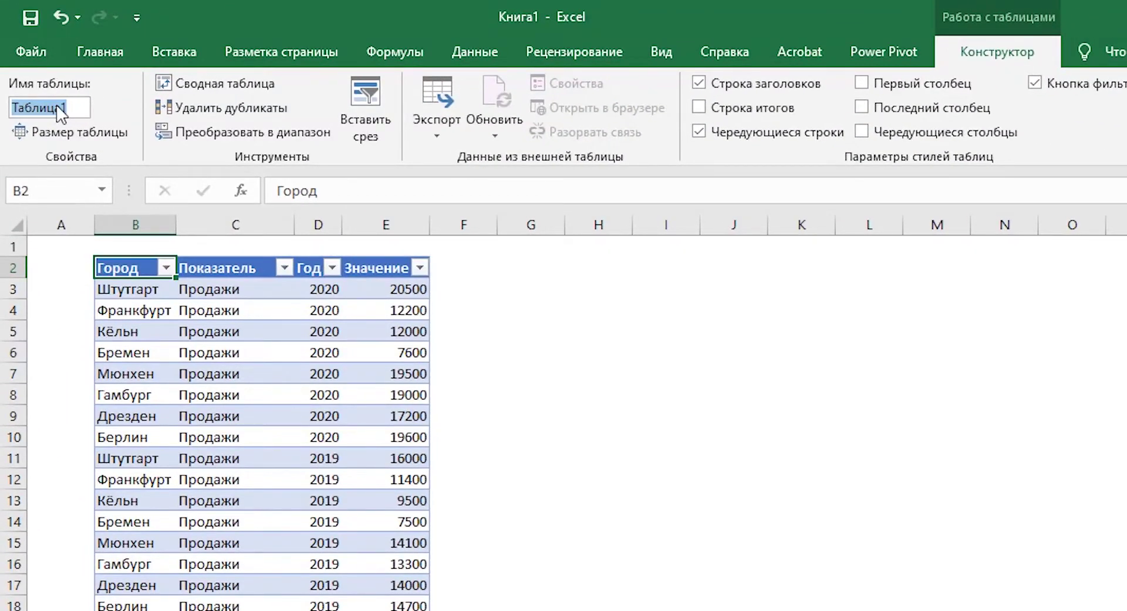
pyautogui.write('DT_Data')
pyautogui.press('Return')
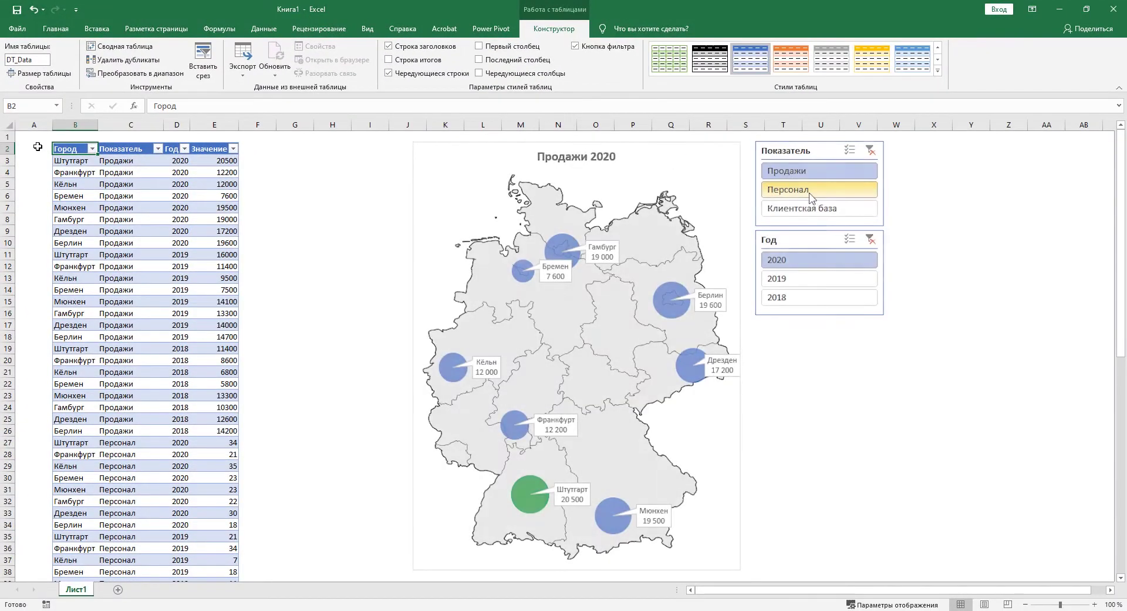
pyautogui.click(811, 194)
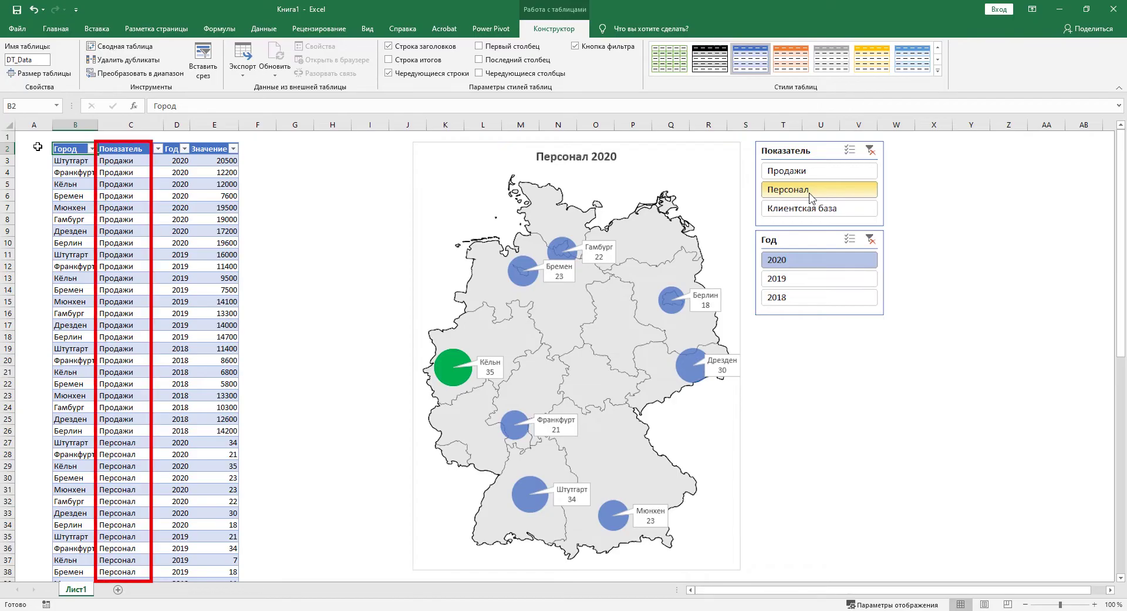
pyautogui.click(850, 215)
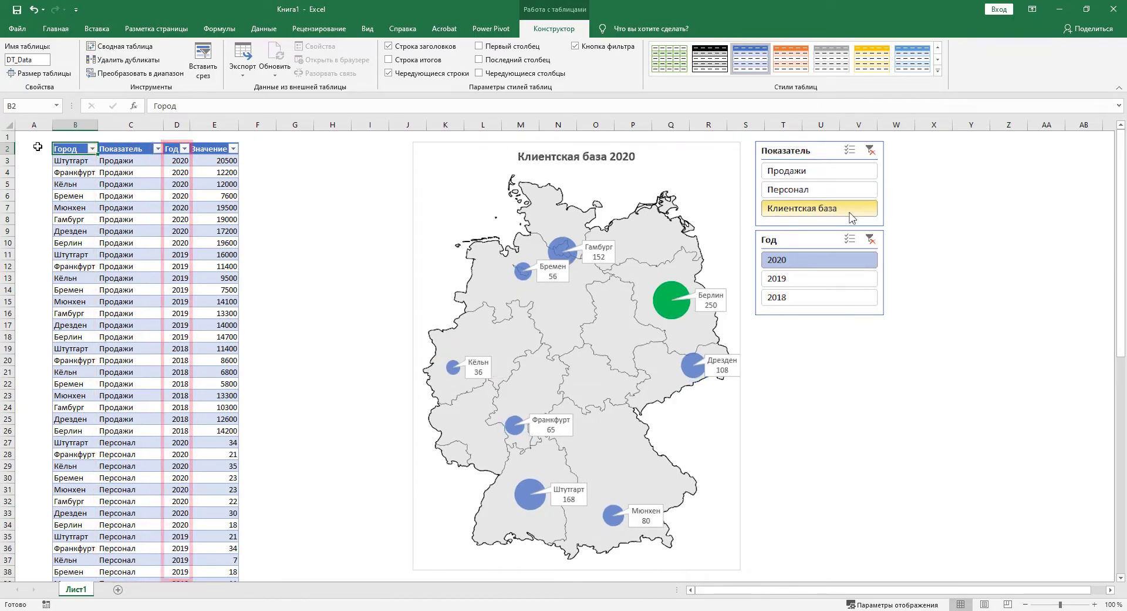
pyautogui.click(819, 172)
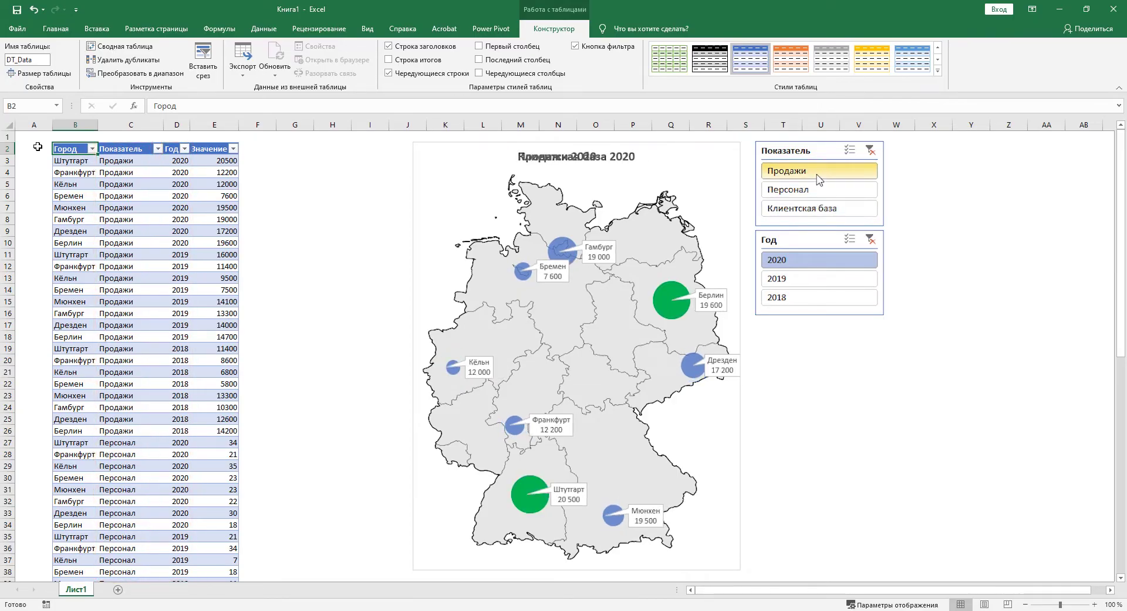
pyautogui.click(814, 282)
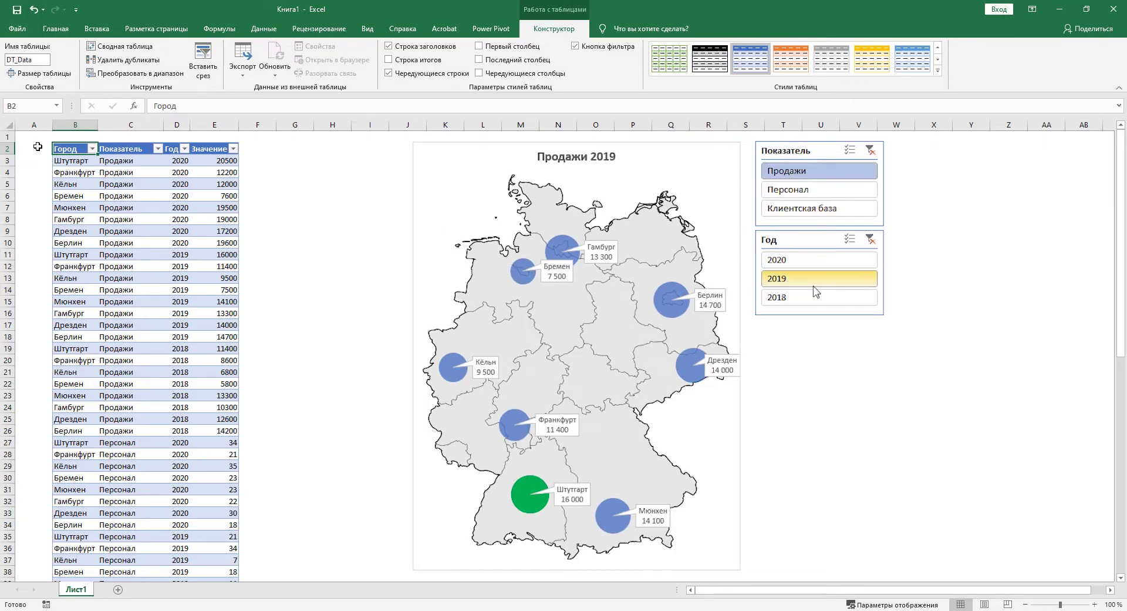
pyautogui.click(818, 297)
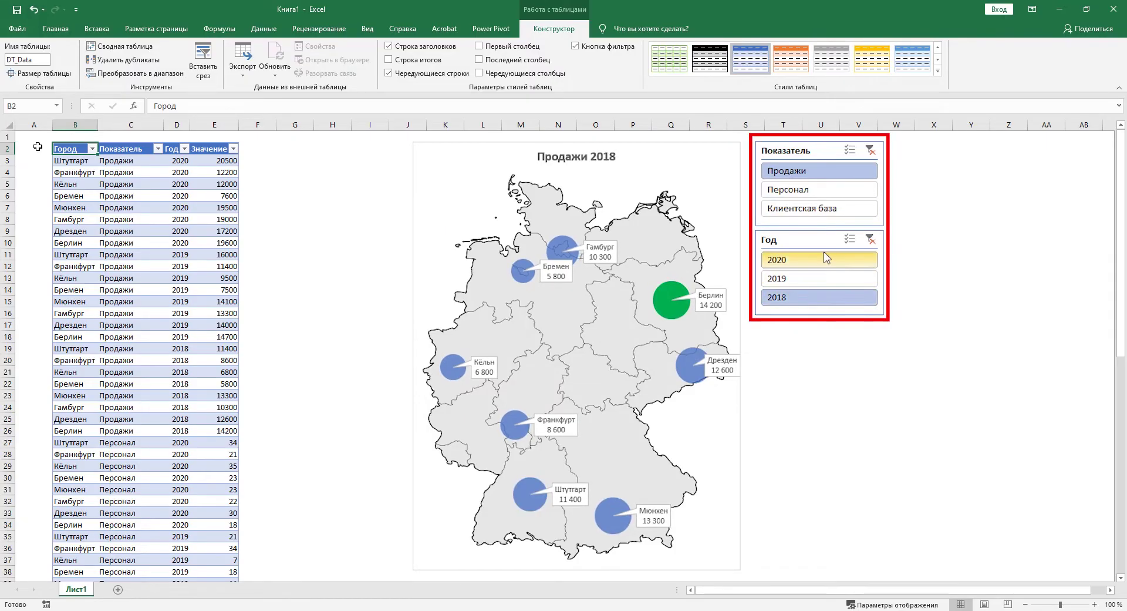
pyautogui.click(830, 212)
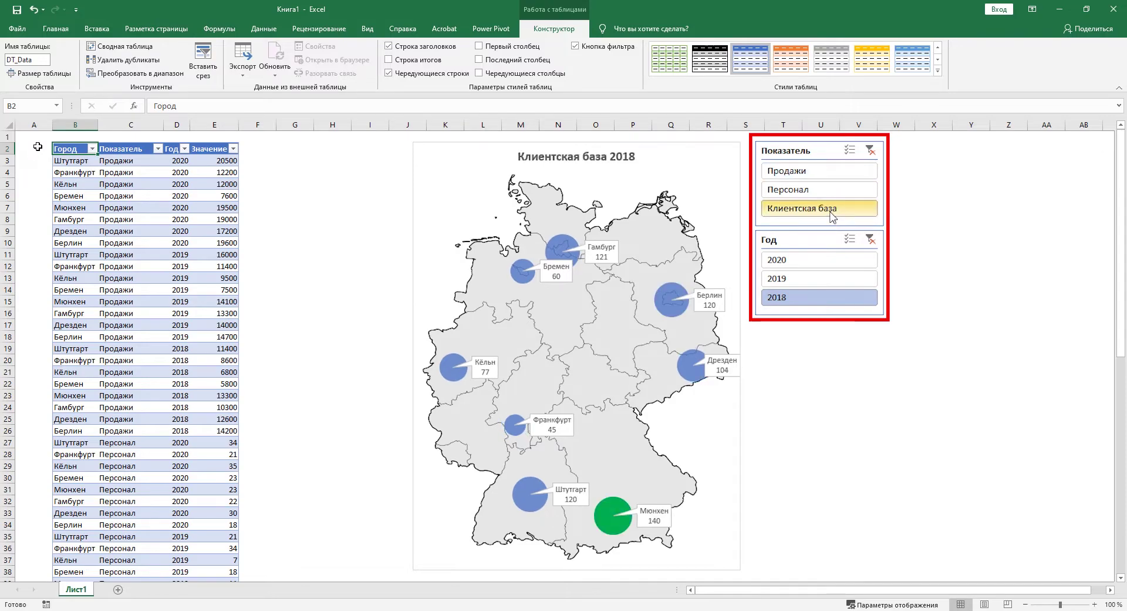
pyautogui.click(824, 256)
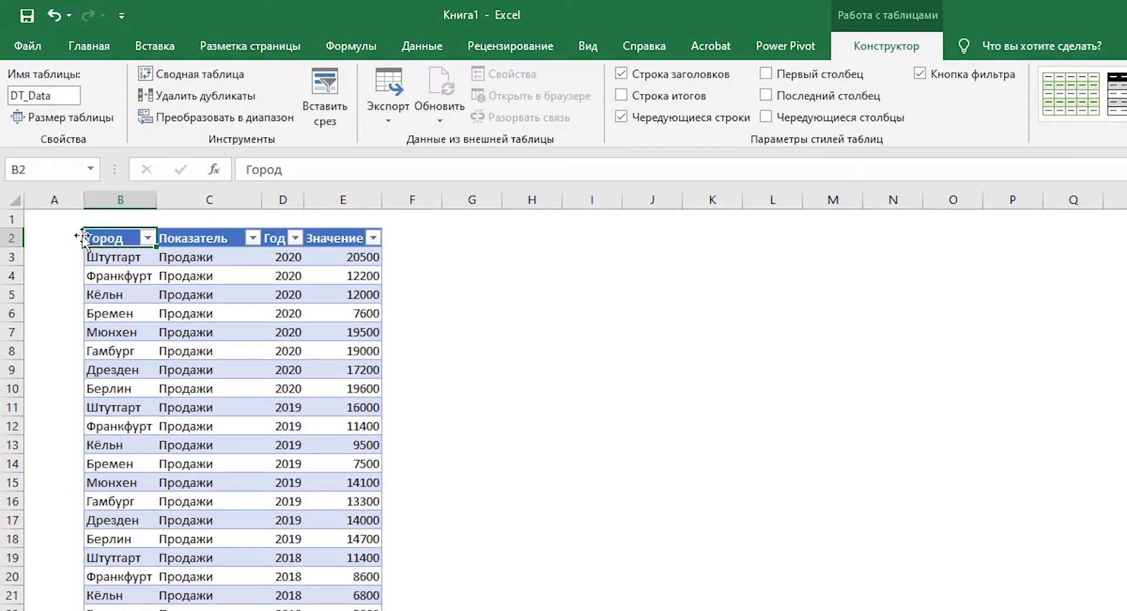
# Step: Insert an empty PivotTable from DT_Data at cell N2 on the existing worksheet
pyautogui.click(158, 46)
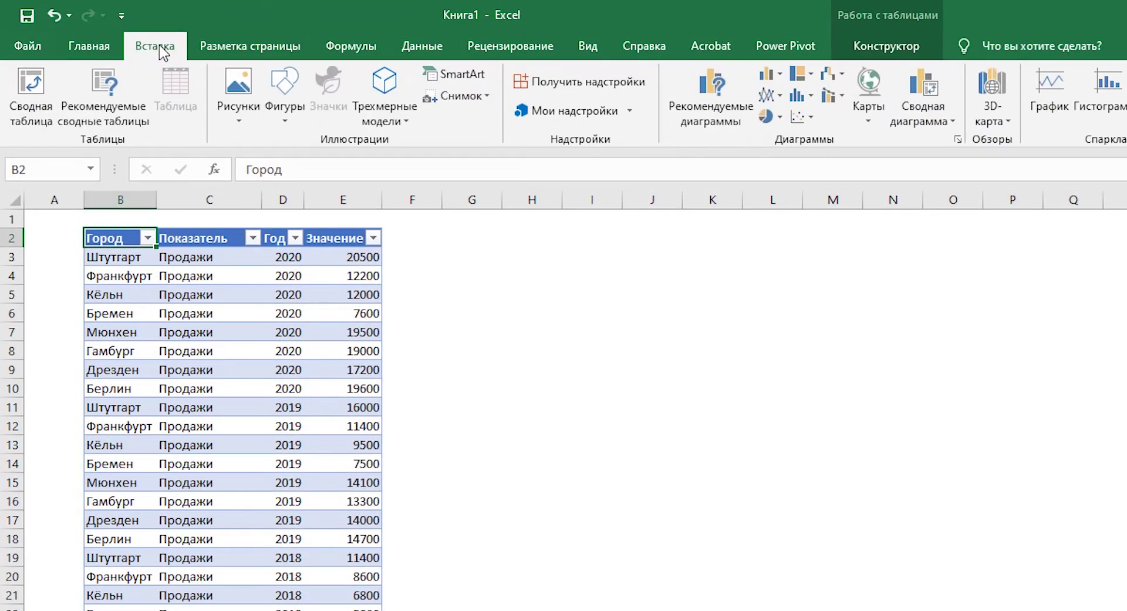
pyautogui.click(31, 88)
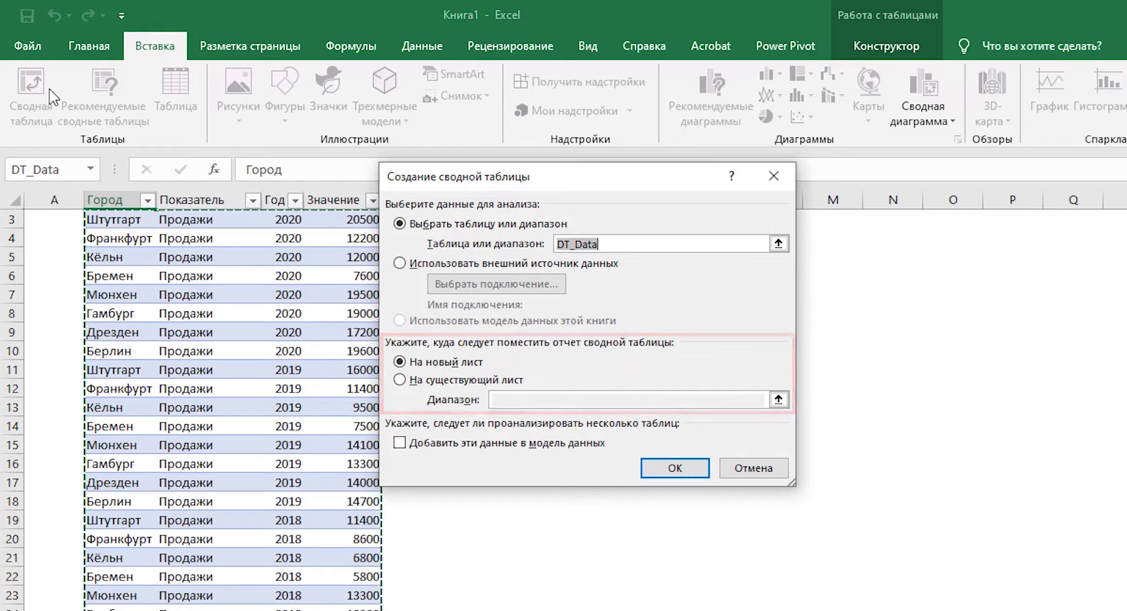
pyautogui.click(406, 380)
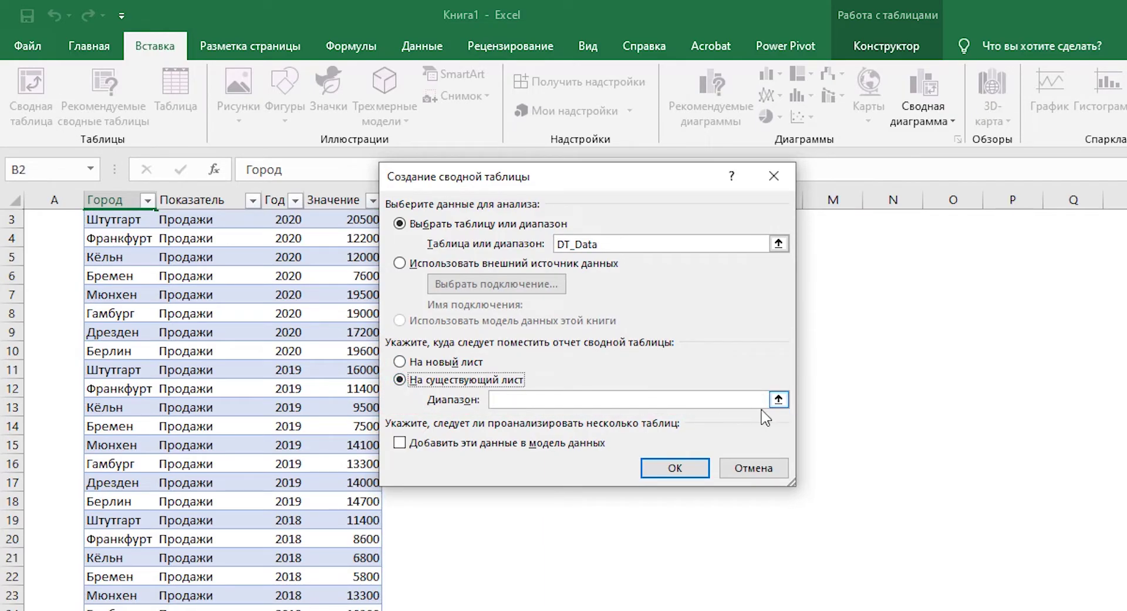
pyautogui.click(779, 400)
pyautogui.scroll(1, 745, 397)
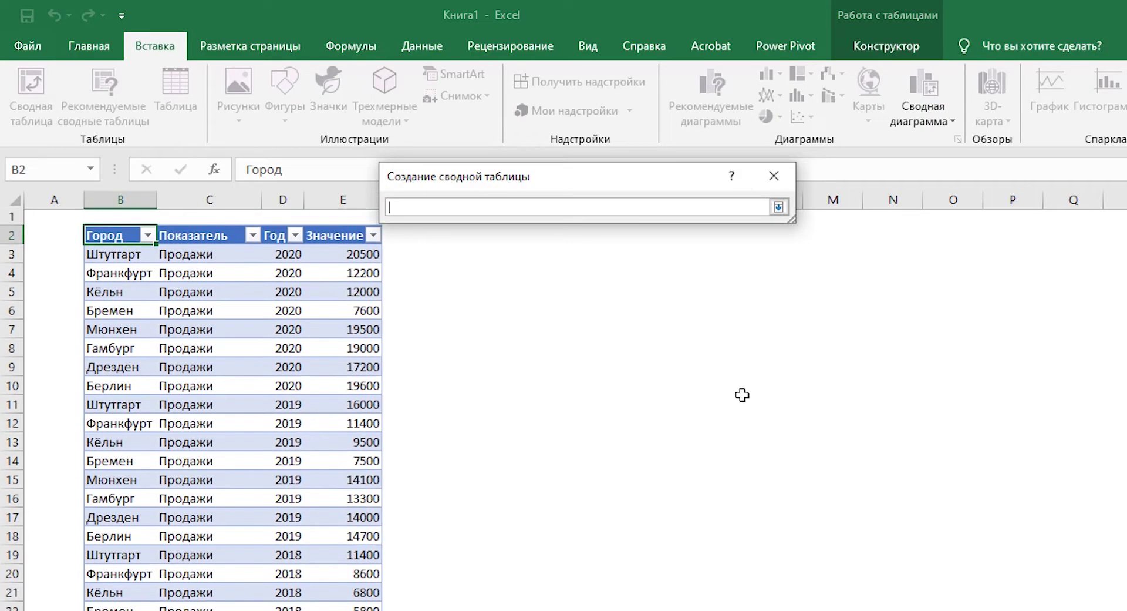
pyautogui.click(881, 235)
pyautogui.click(779, 207)
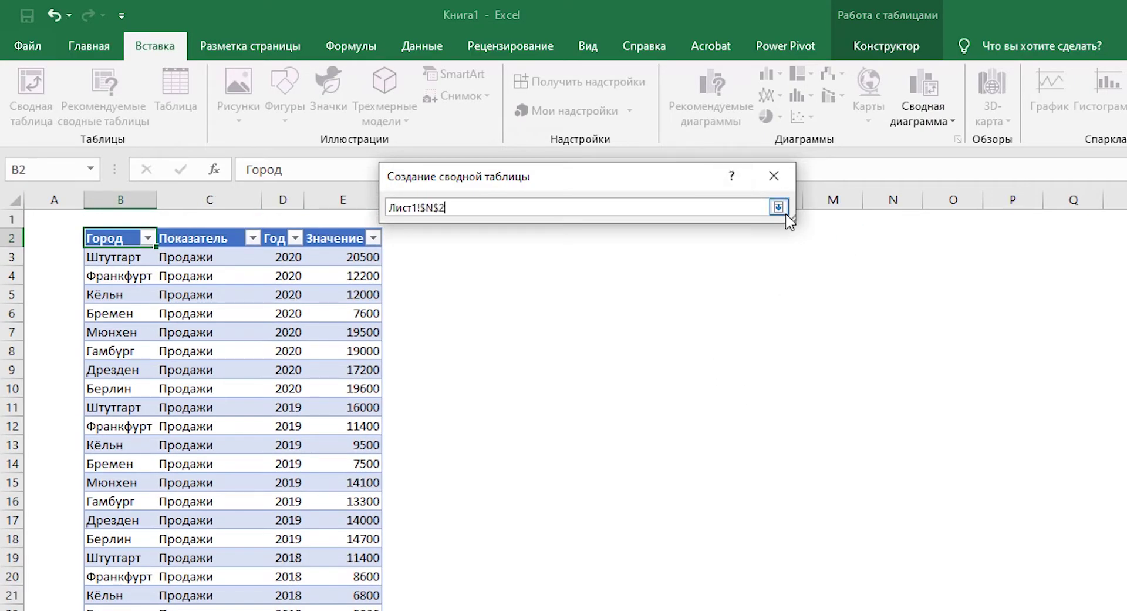
pyautogui.click(679, 470)
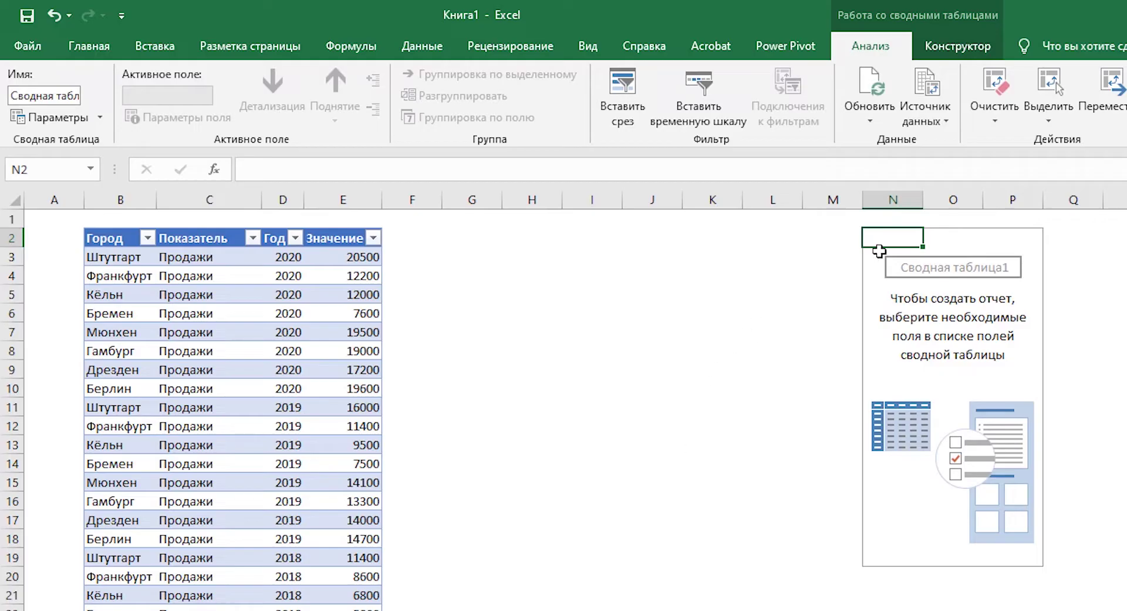
# Step: Turn off autofit column widths on update in PivotTable Options, then filter the map to Клиентская база
pyautogui.rightClick(891, 237)
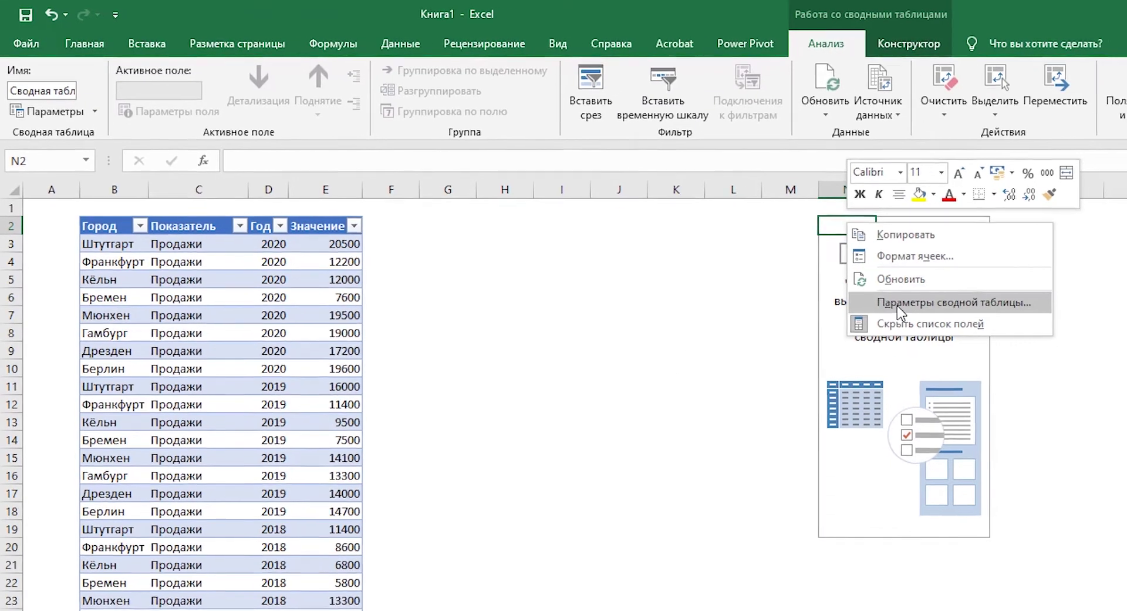
pyautogui.click(998, 318)
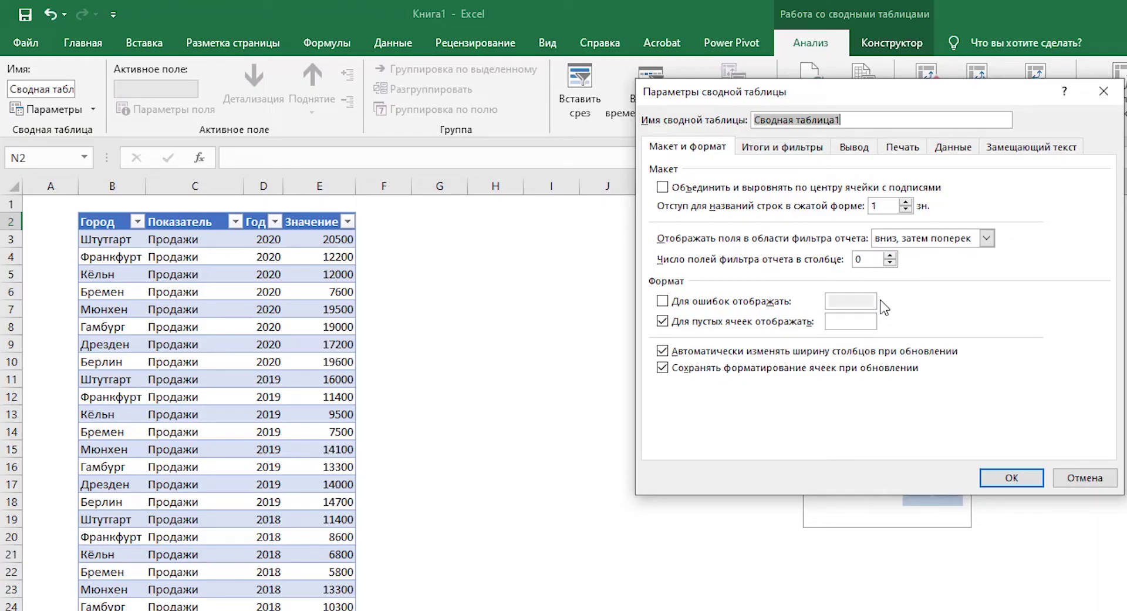
pyautogui.click(907, 350)
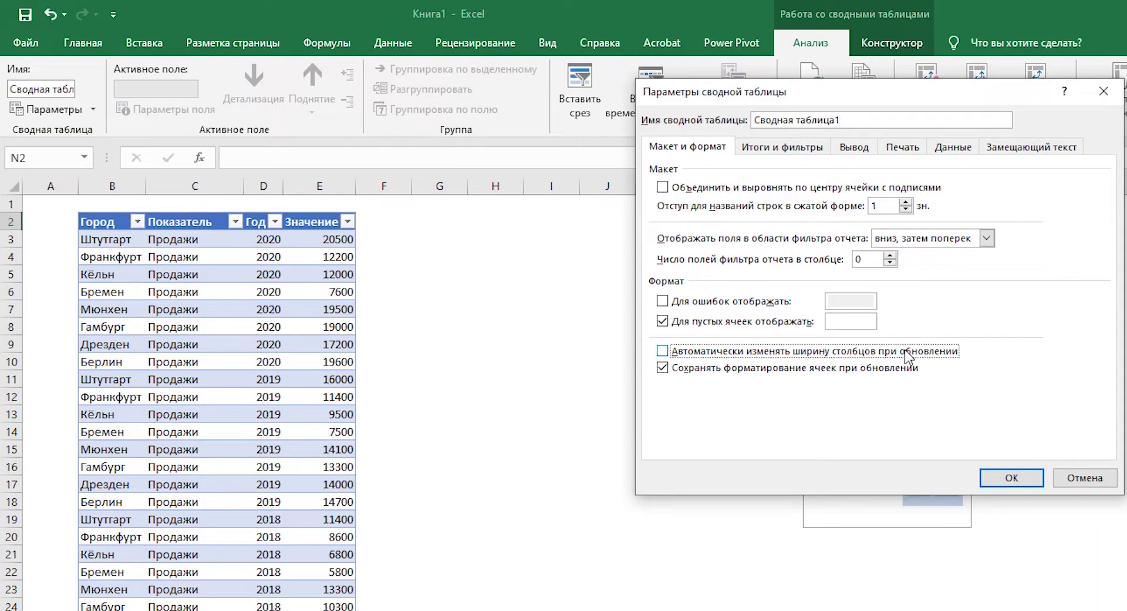
pyautogui.click(1018, 477)
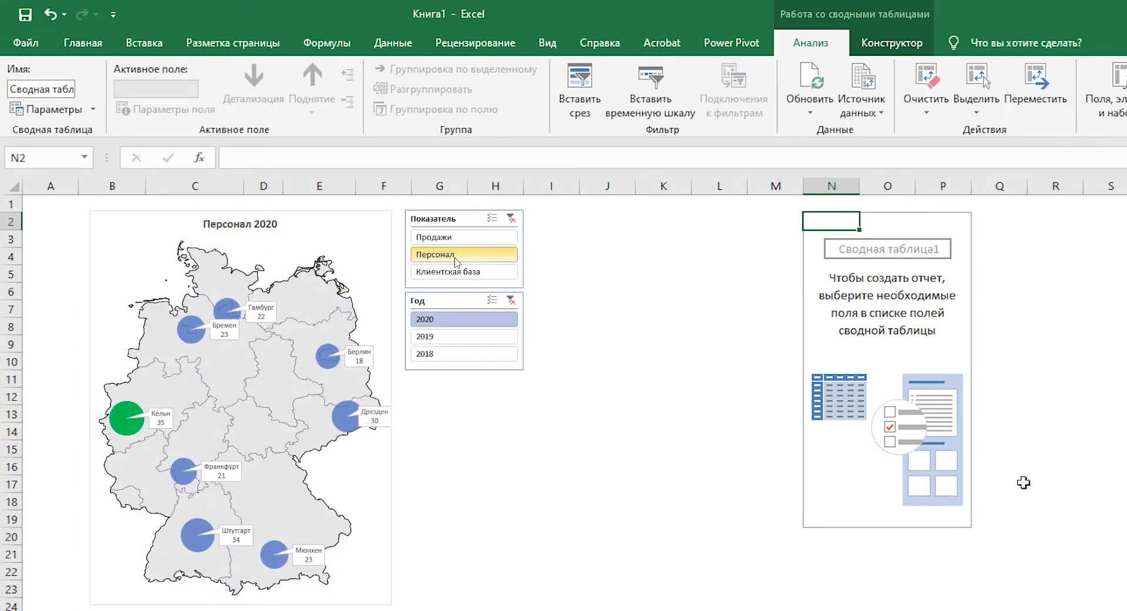
pyautogui.click(492, 275)
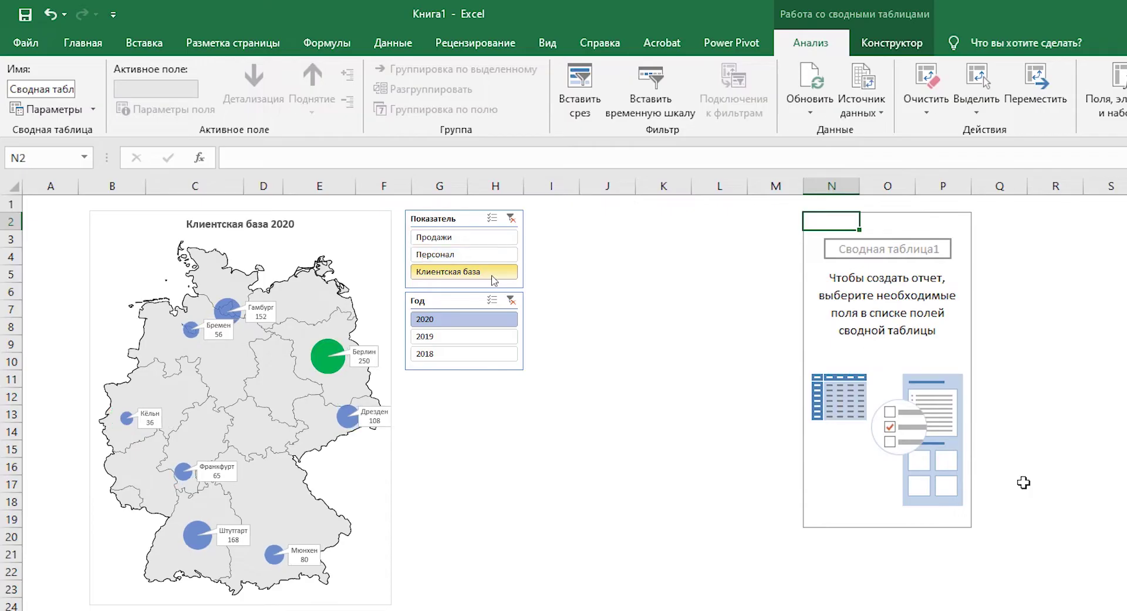
# Step: Filter the map to Продажи and move the Год slicer from 2019 to 2018
pyautogui.click(463, 242)
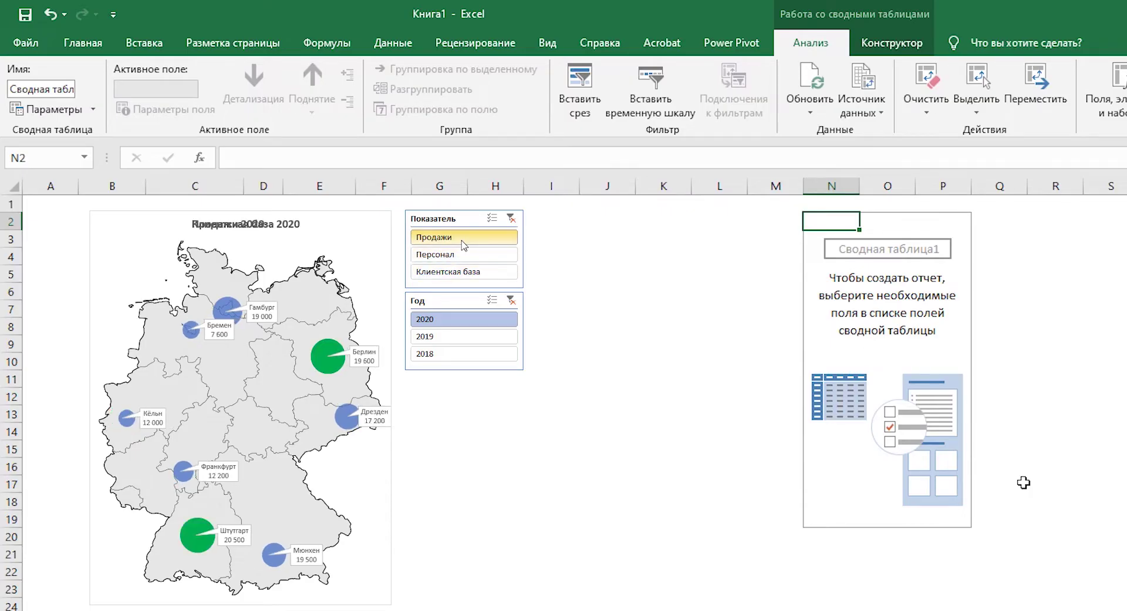
pyautogui.click(458, 338)
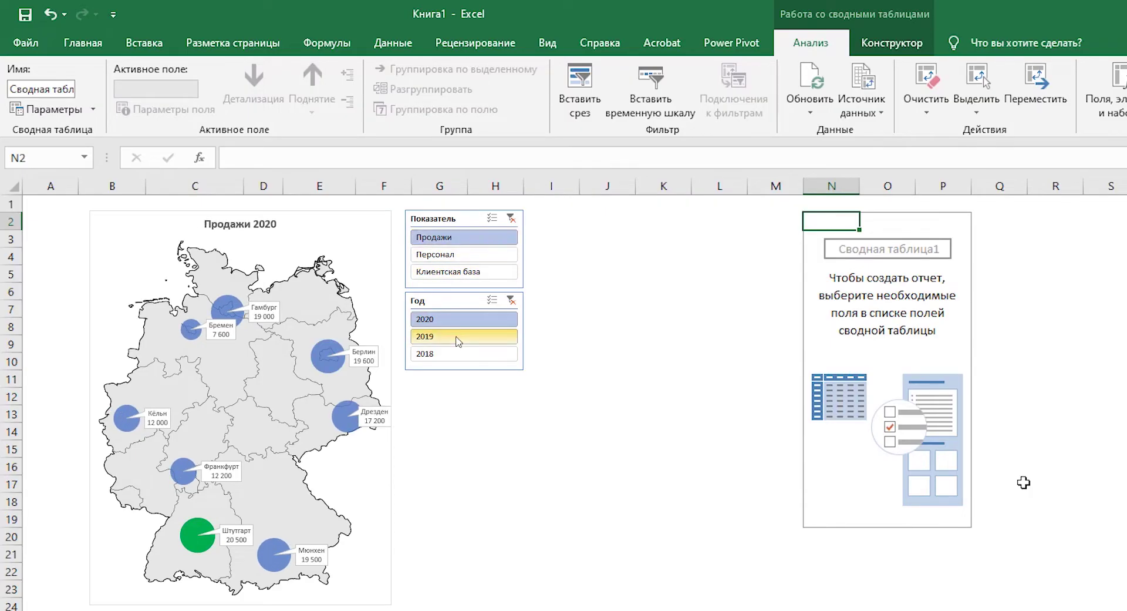
pyautogui.click(463, 353)
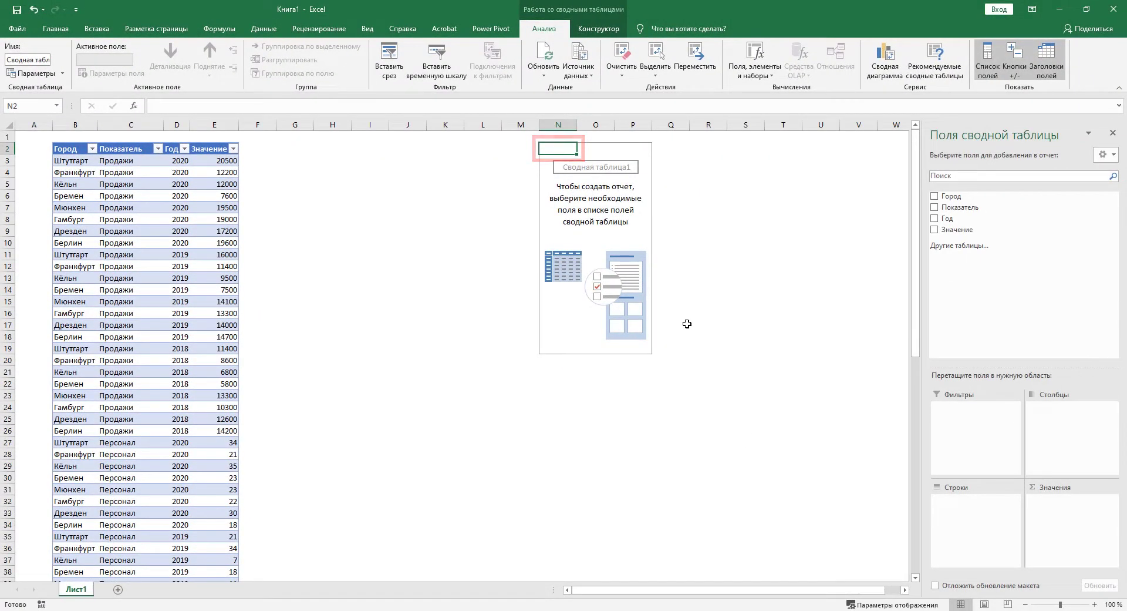
# Step: Put Показатель in the pivot Rows and switch Grand Totals off for rows and columns
pyautogui.moveTo(969, 208); pyautogui.dragTo(972, 509)
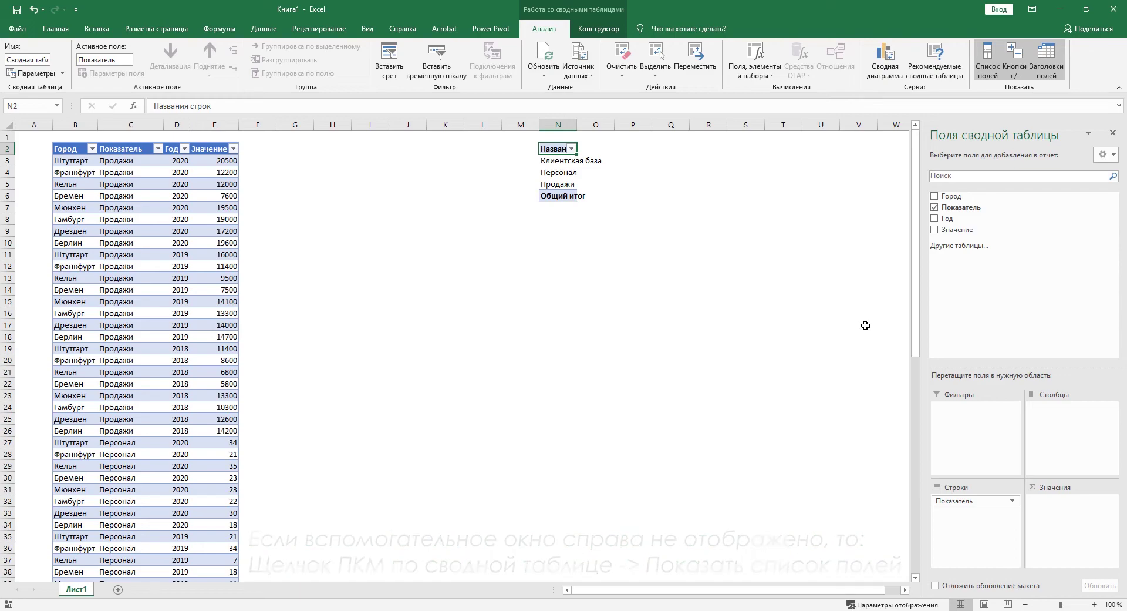
pyautogui.click(613, 28)
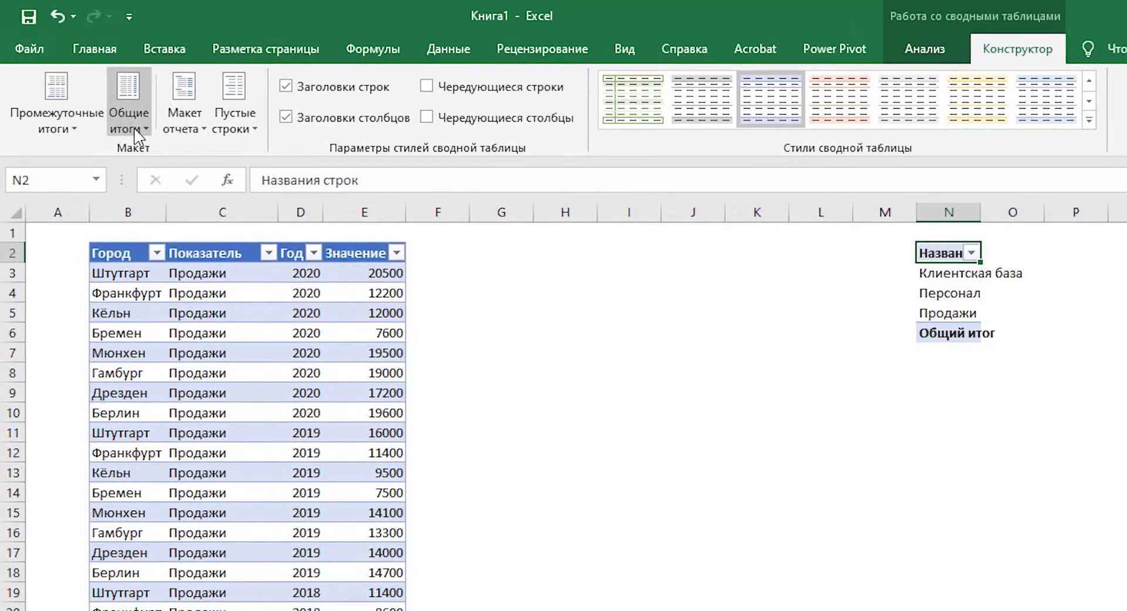
pyautogui.click(135, 128)
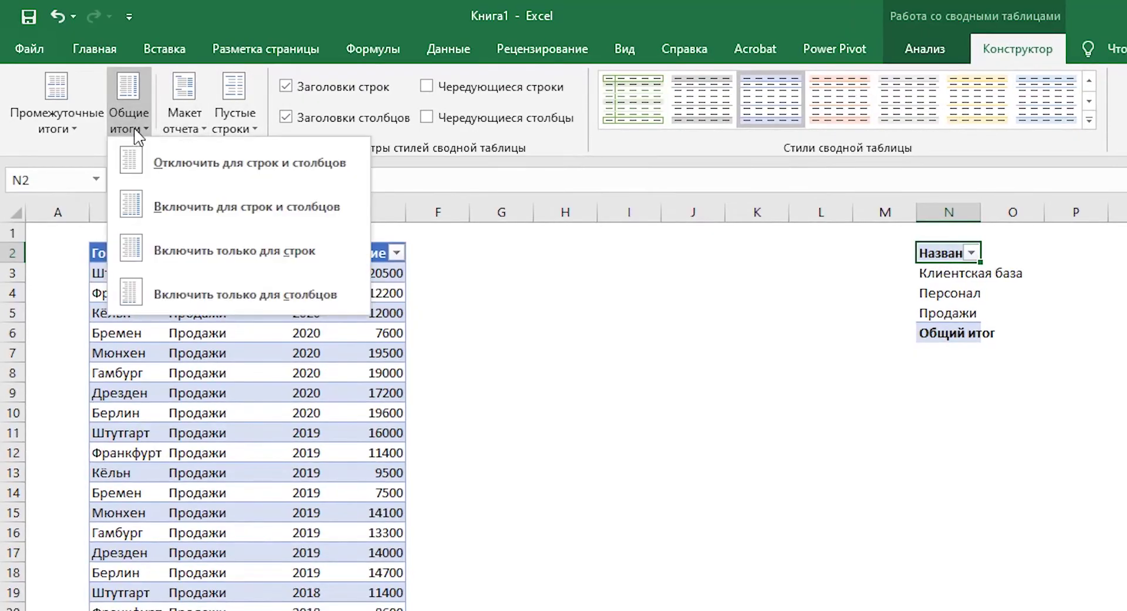
pyautogui.click(140, 162)
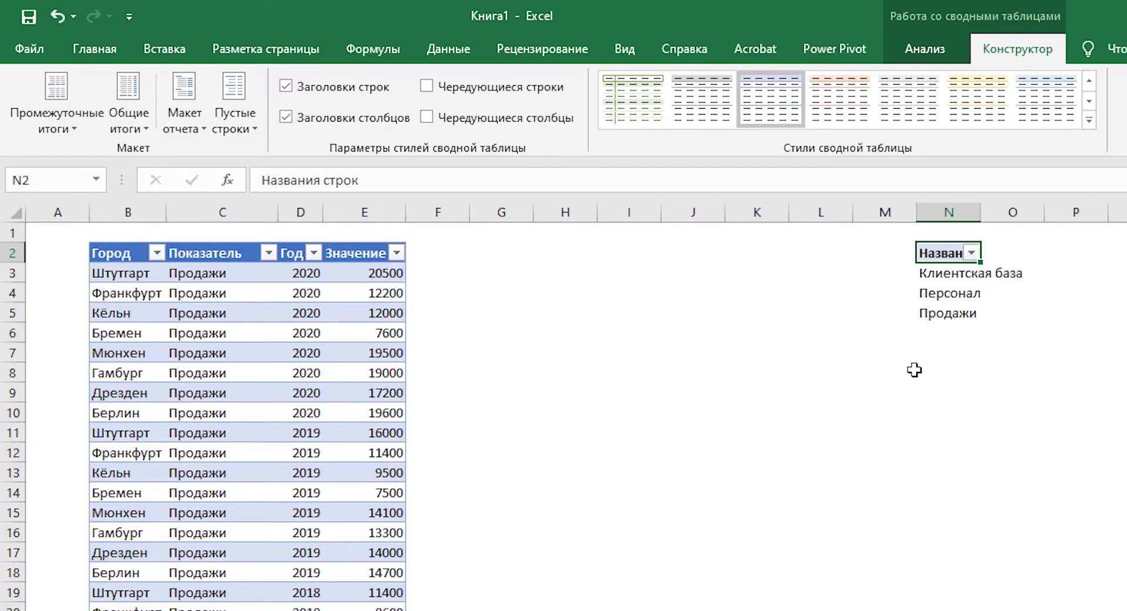
# Step: Title the pivot header Показатель and name the pivot PT_Selection_Value
pyautogui.write('Показате')
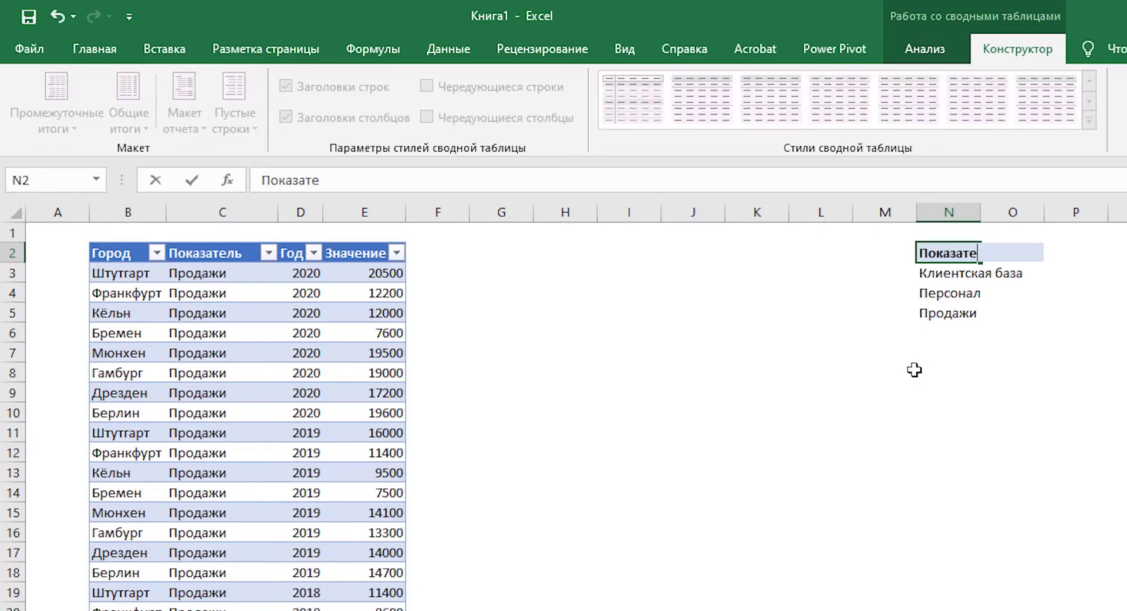
pyautogui.write('ль')
pyautogui.press('Return')
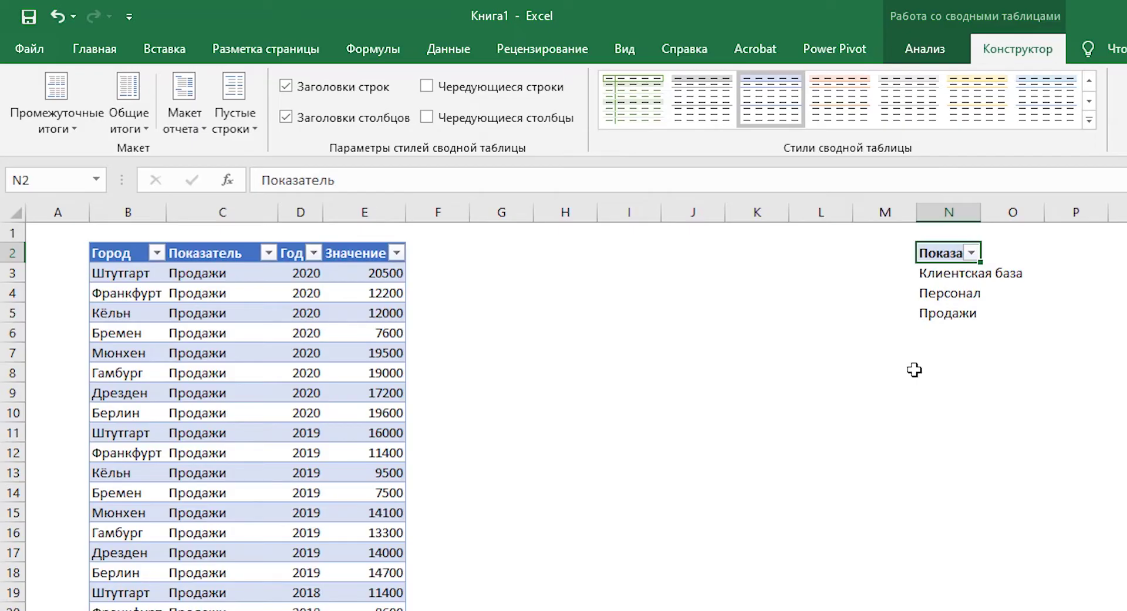
pyautogui.click(927, 52)
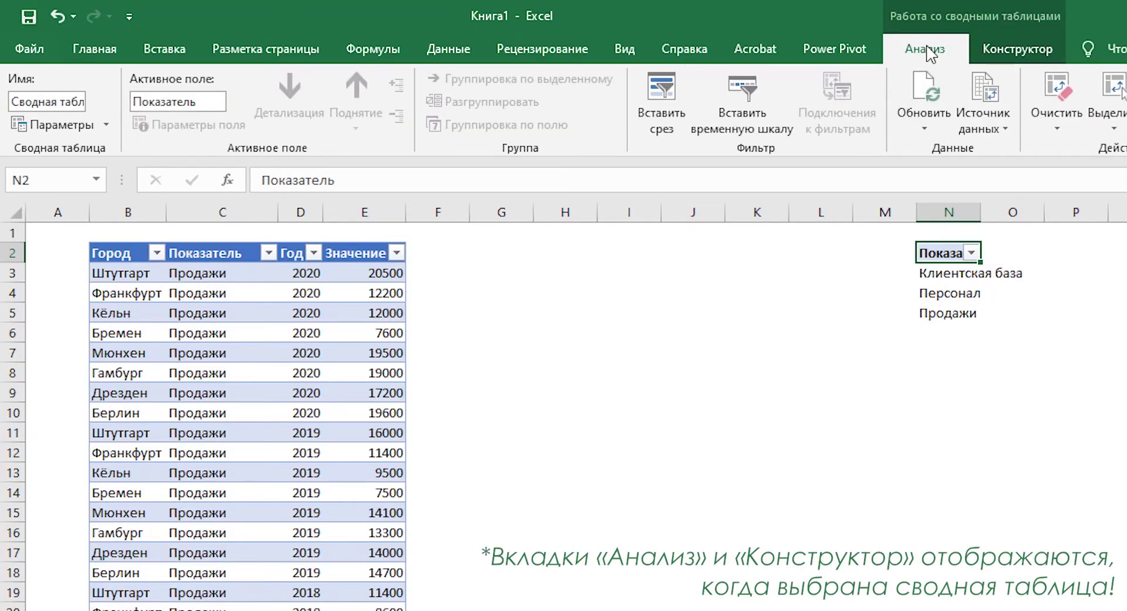
pyautogui.click(62, 101)
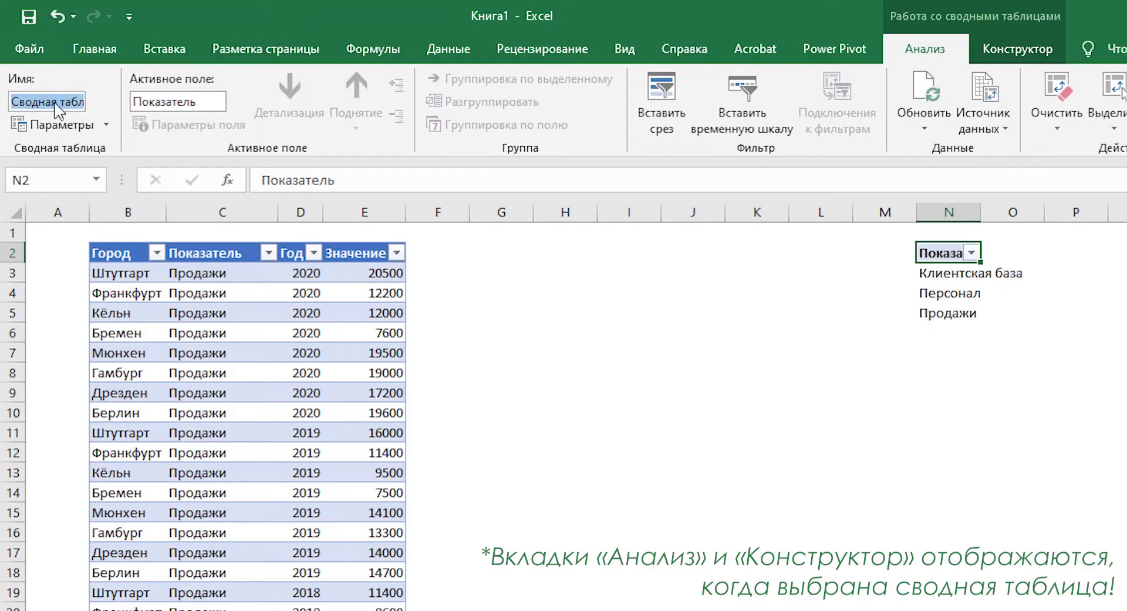
pyautogui.write('PT_')
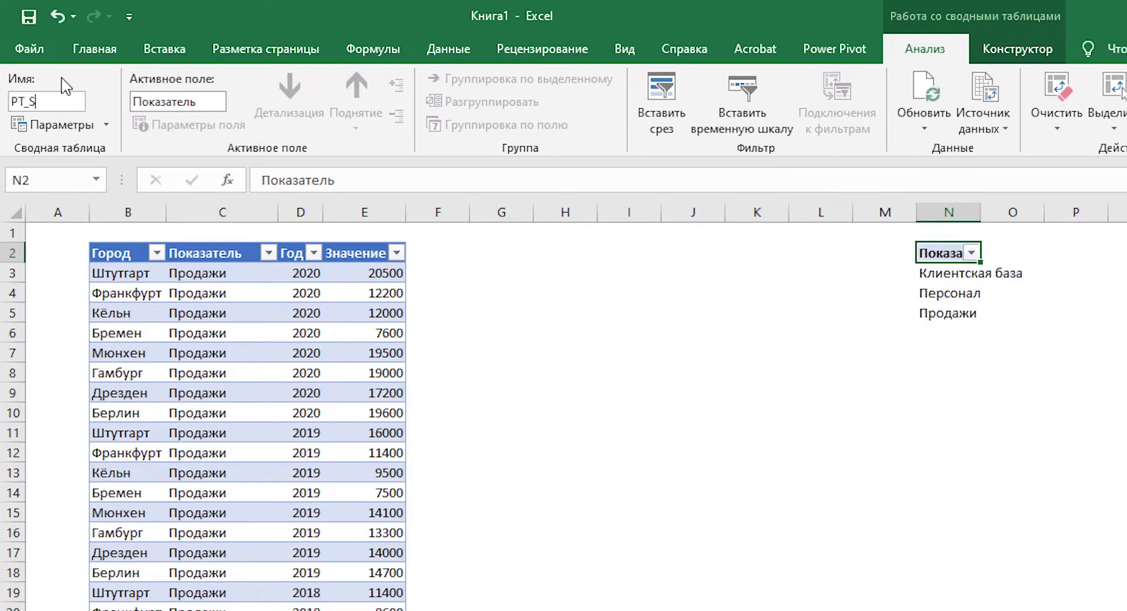
pyautogui.write('Selection')
pyautogui.write('_Value')
pyautogui.press('Return')
# Step: Recheck the pivot name, then select and copy the whole Показатель list N2:N5
pyautogui.click(89, 107)
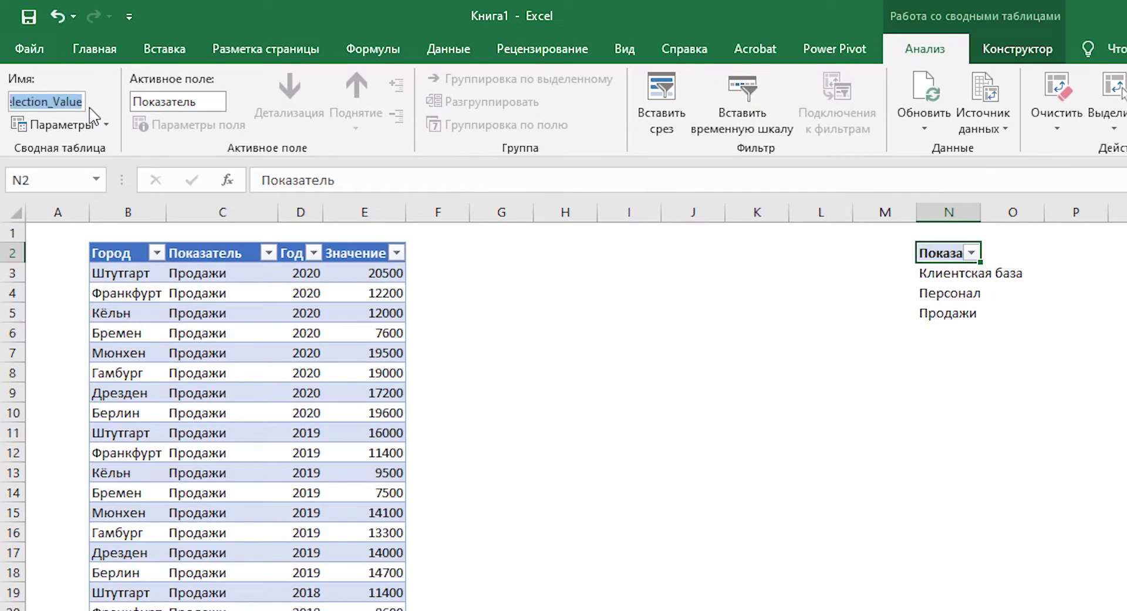
pyautogui.press('Return')
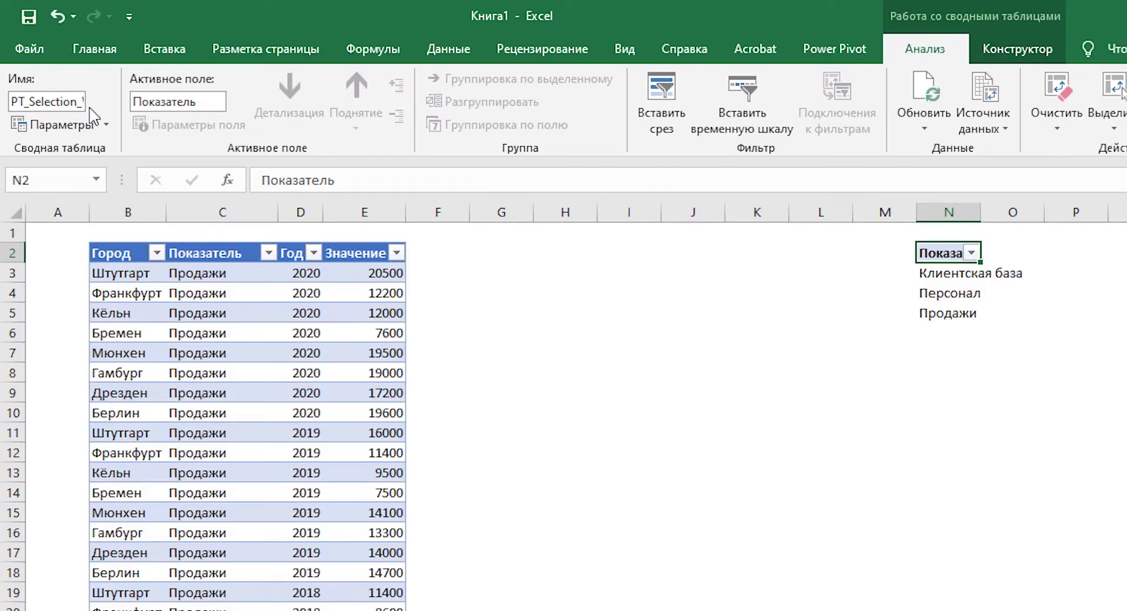
pyautogui.hotkey('ctrl', 'shift', 'Down')
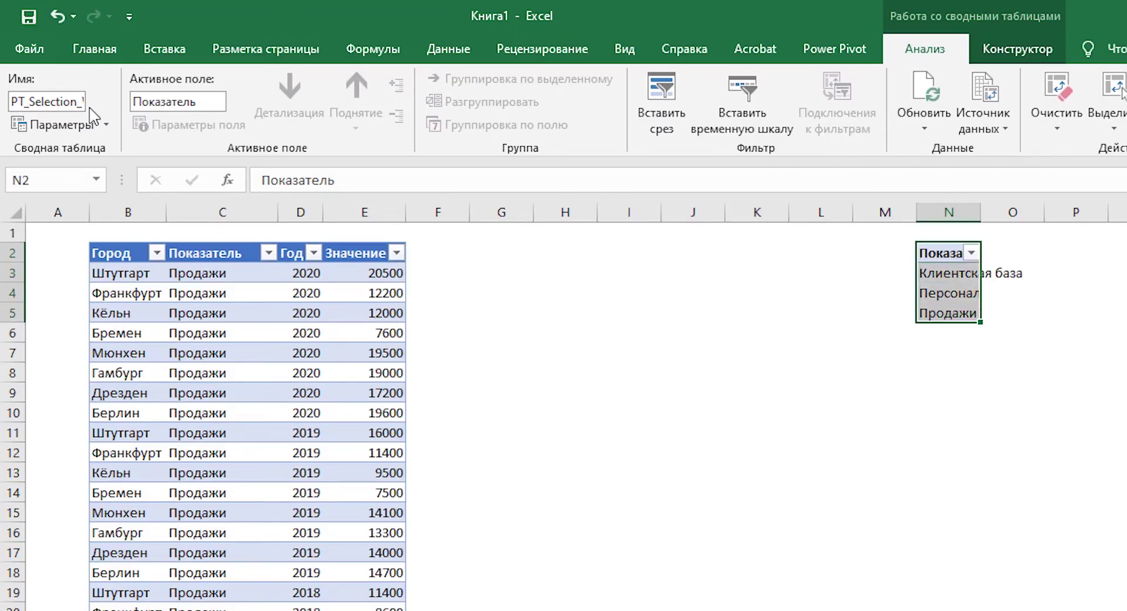
pyautogui.hotkey('ctrl', 'c')
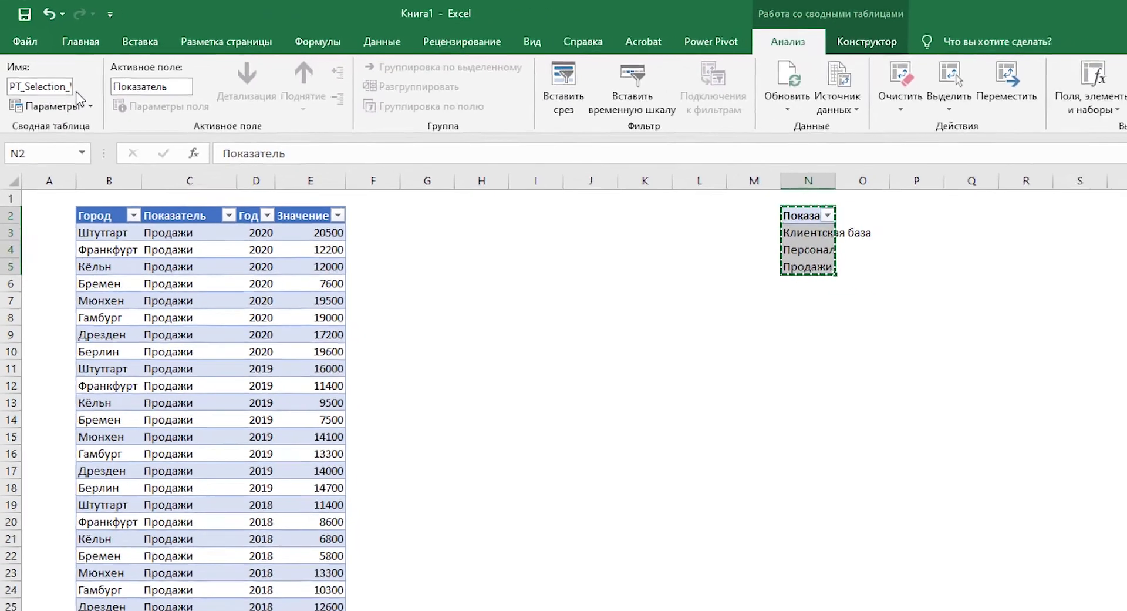
# Step: Paste the pivot copy into P2 and swap Показатель for Год in its Rows
pyautogui.press('Right')
pyautogui.press('Right')
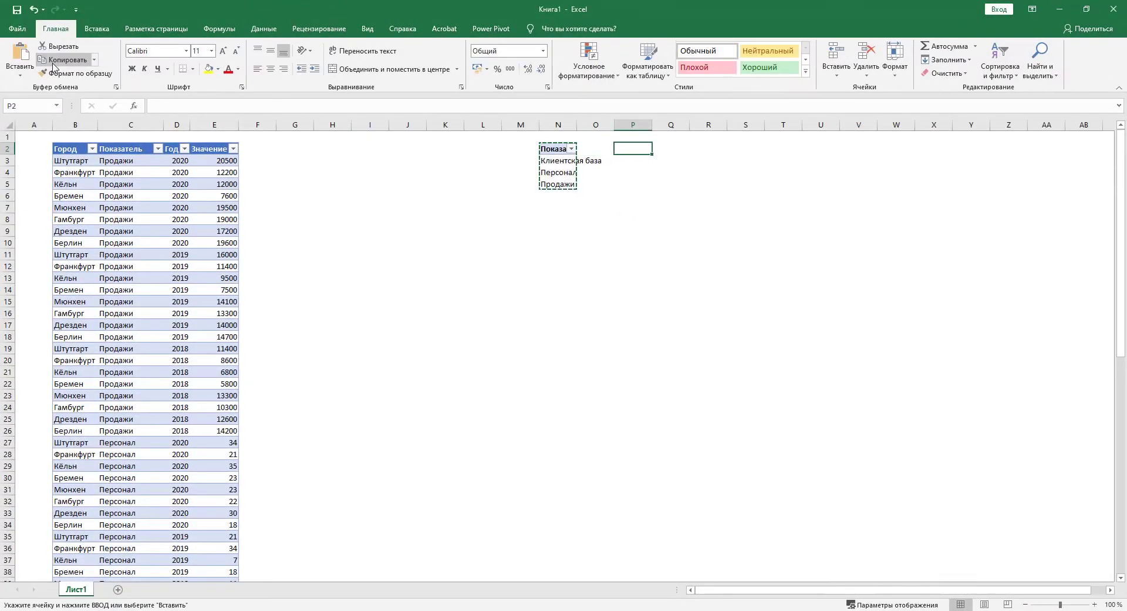
pyautogui.hotkey('ctrl', 'v')
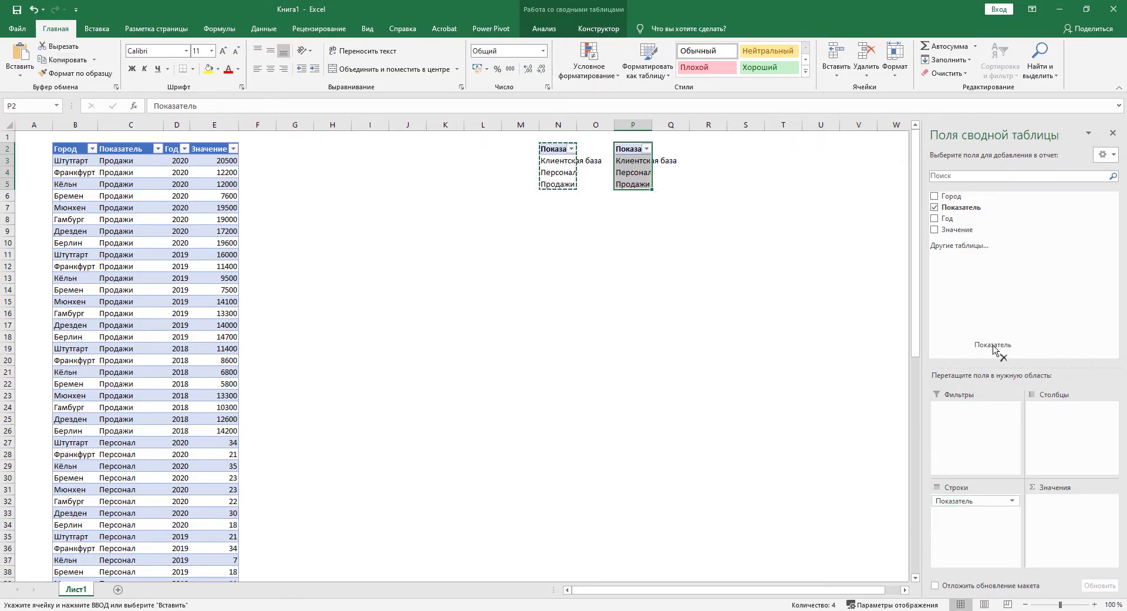
pyautogui.moveTo(1003, 504); pyautogui.dragTo(991, 305)
pyautogui.moveTo(946, 218); pyautogui.dragTo(963, 505)
# Step: Rename the new pivot to PT_Selection_Year
pyautogui.click(544, 28)
pyautogui.click(19, 60)
pyautogui.write('PT_Select')
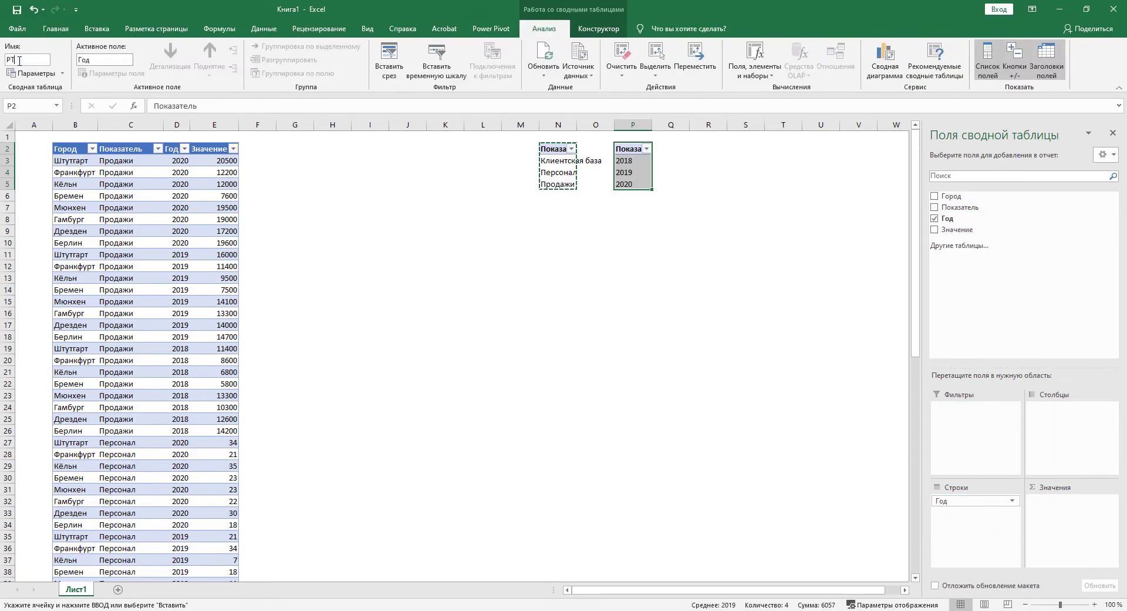
pyautogui.write('ion')
pyautogui.write('year')
pyautogui.press('BackSpace')
pyautogui.press('BackSpace')
pyautogui.press('BackSpace')
pyautogui.write('Year')
pyautogui.press('Return')
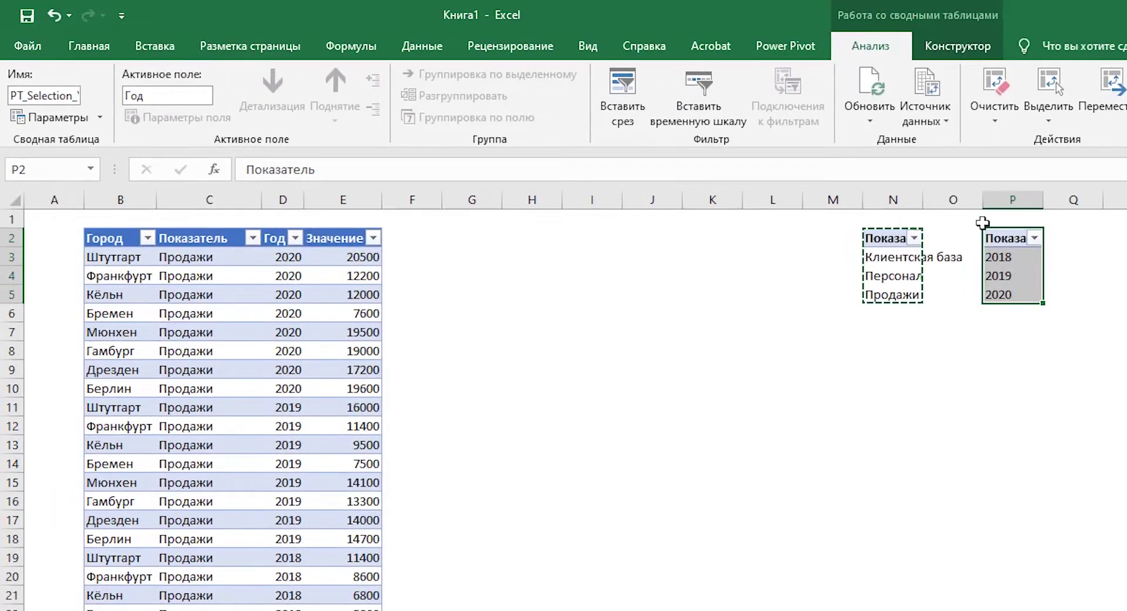
# Step: Enter Год as the year pivot's header in P2
pyautogui.click(1009, 237)
pyautogui.write('Год')
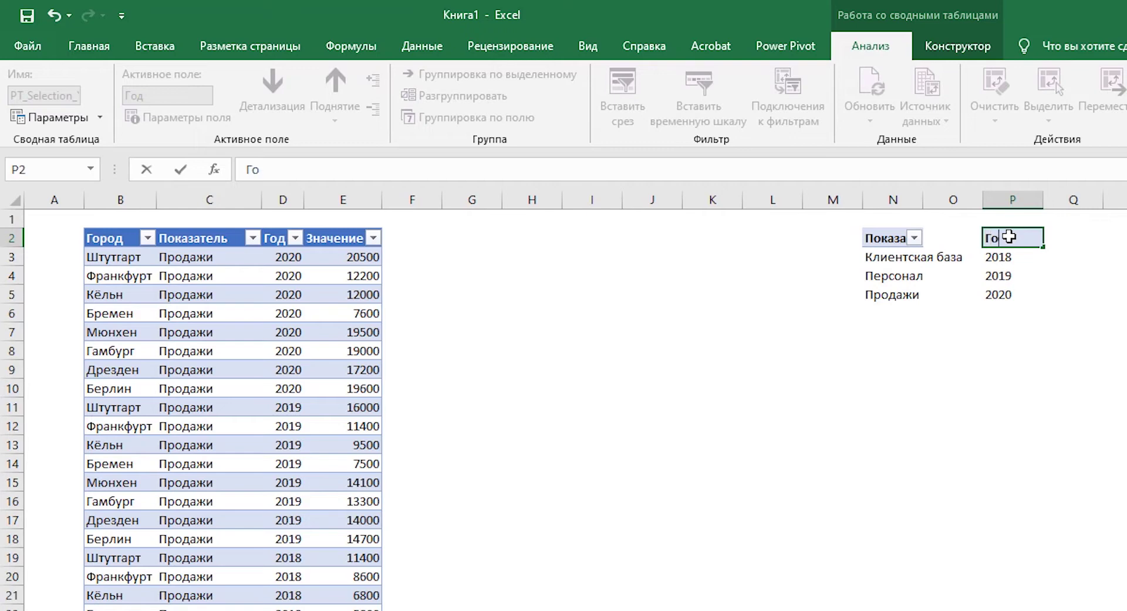
pyautogui.press('Return')
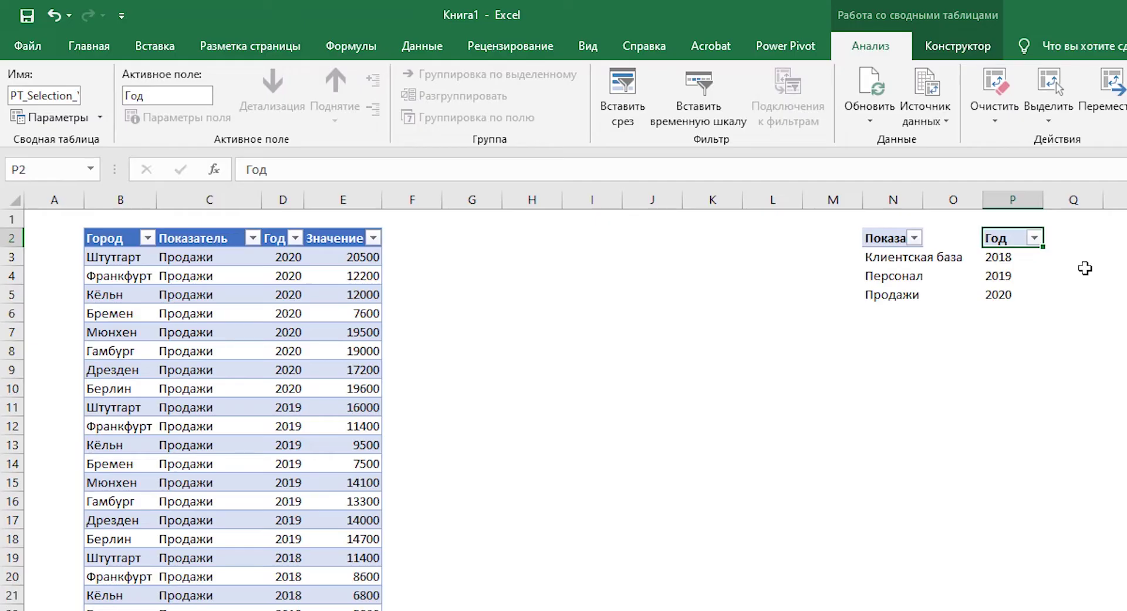
# Step: Check the Год and Показатель filter lists, then autofit column N to show its headers
pyautogui.click(1035, 237)
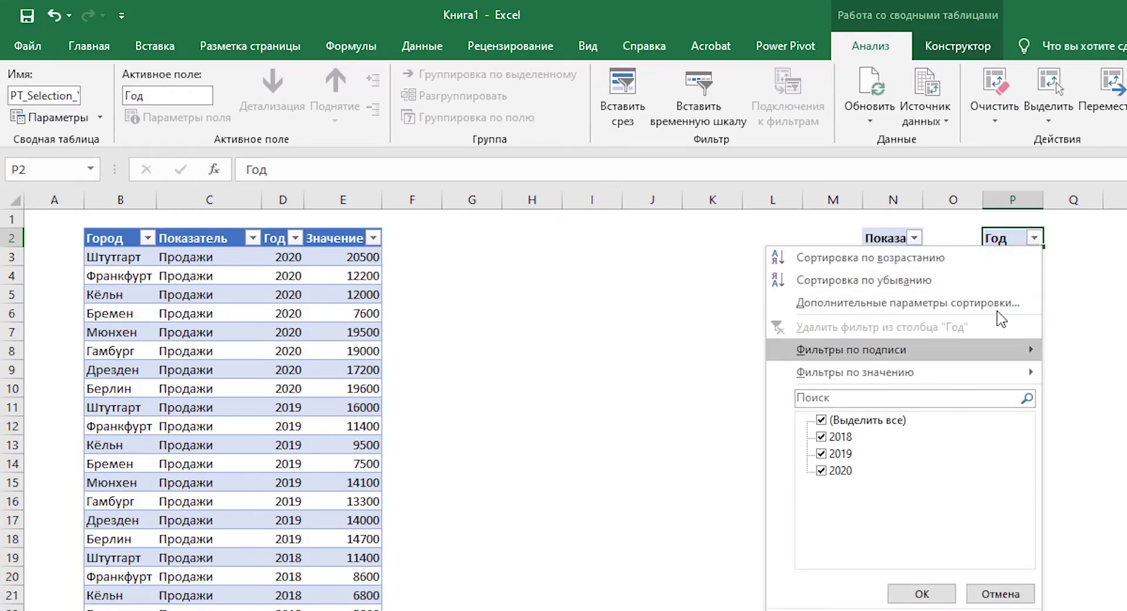
pyautogui.click(922, 245)
pyautogui.click(914, 238)
pyautogui.click(913, 256)
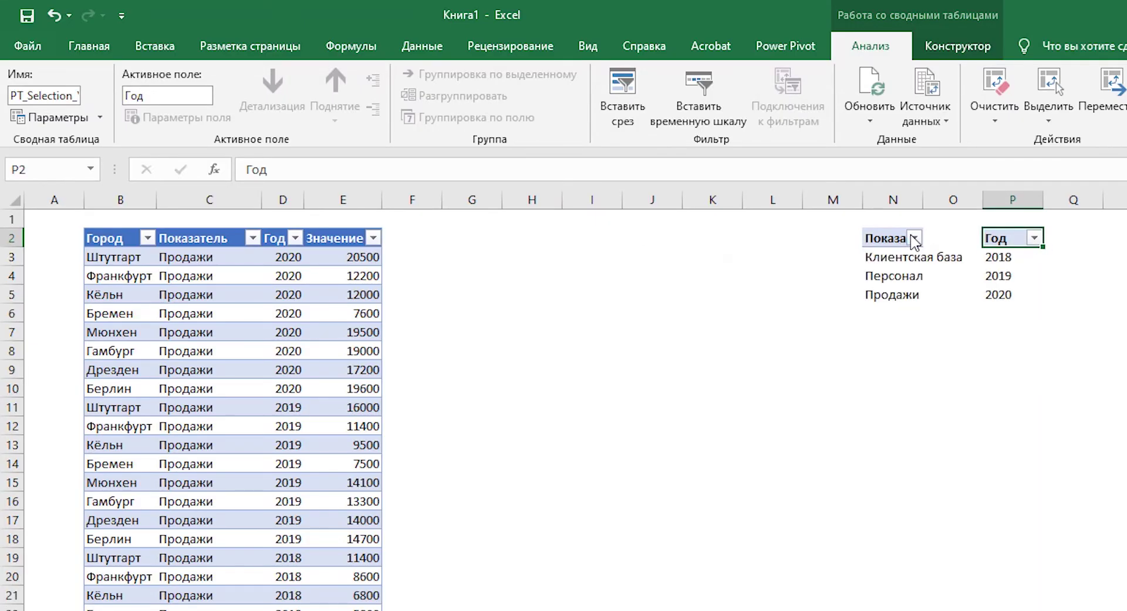
pyautogui.doubleClick(927, 195)
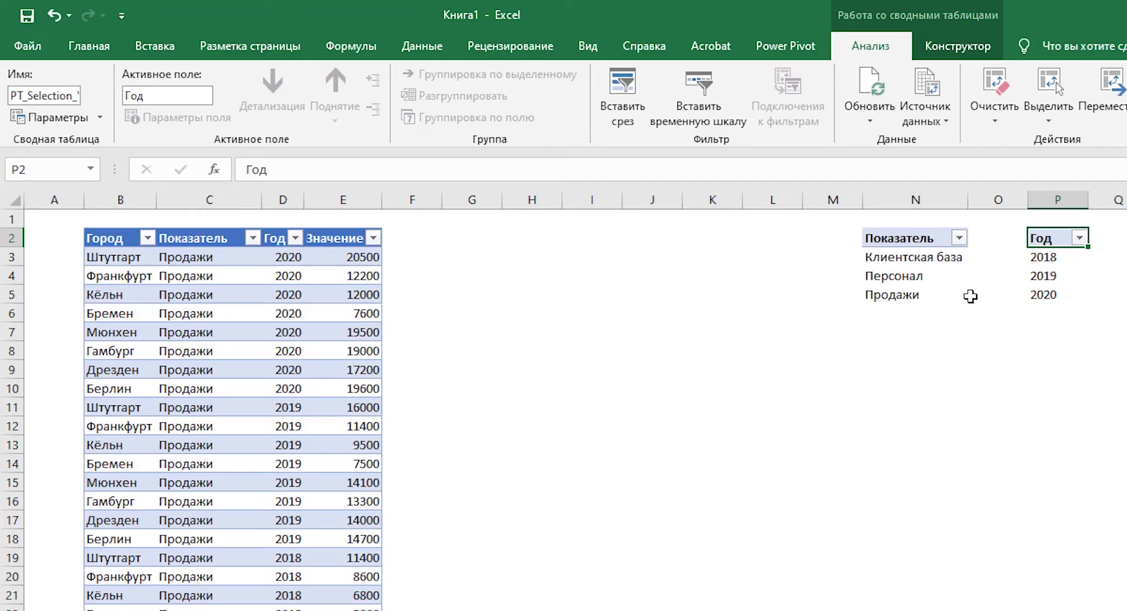
pyautogui.click(913, 241)
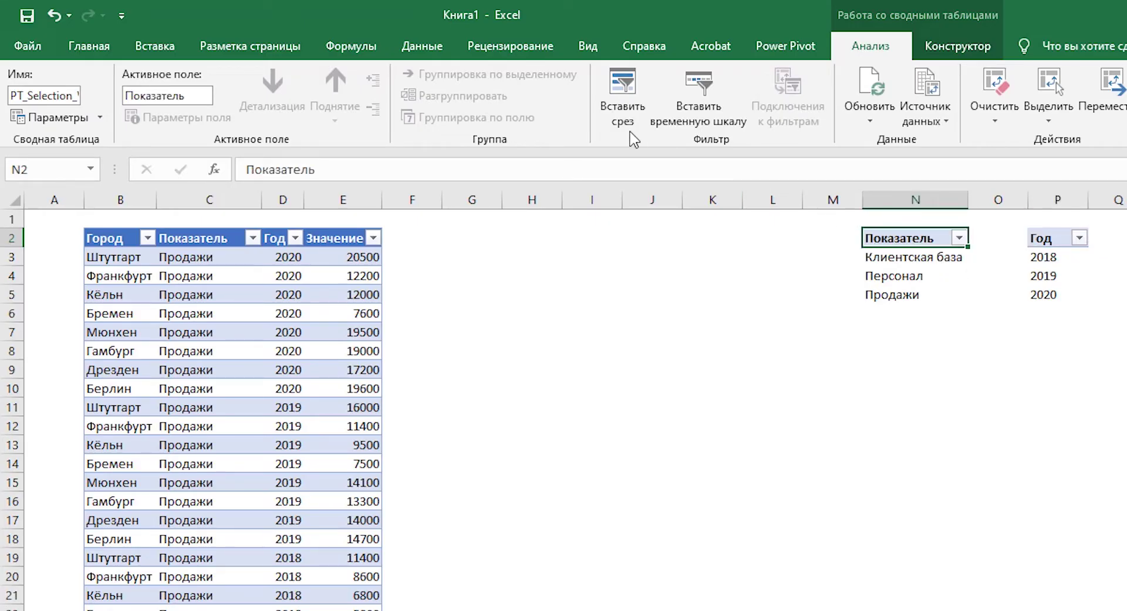
# Step: Insert slicers for the pivot's Показатель and Год fields
pyautogui.click(631, 133)
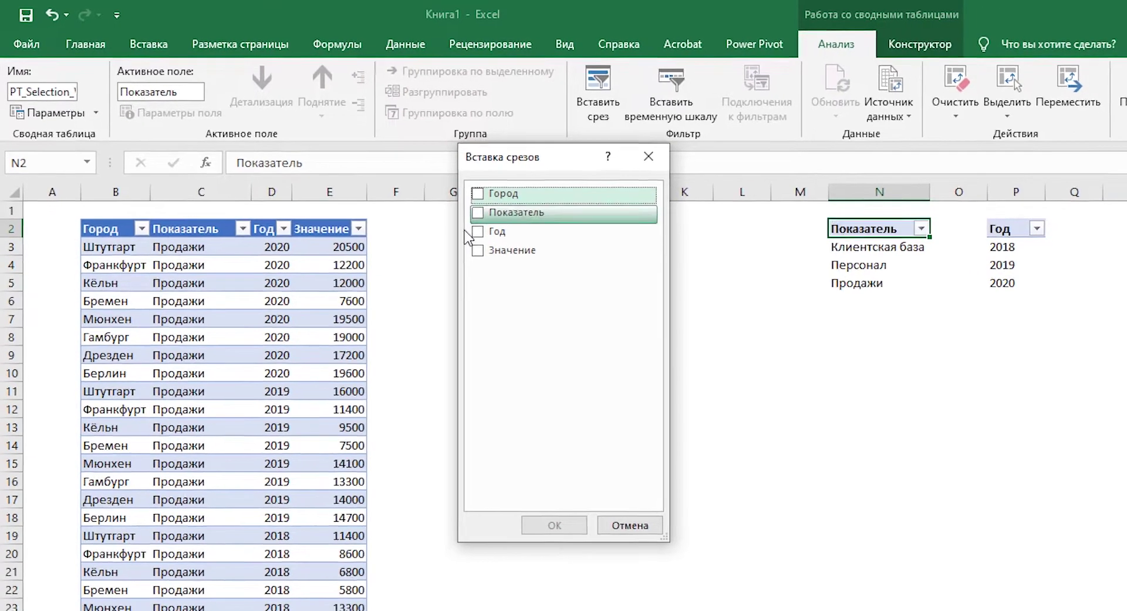
pyautogui.click(498, 221)
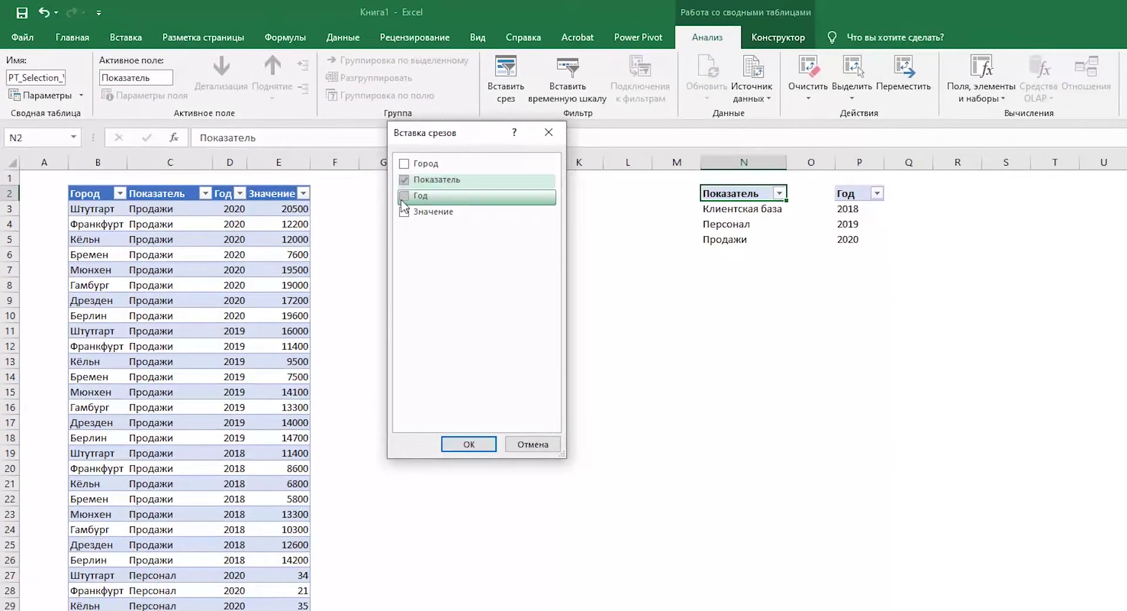
pyautogui.click(404, 196)
pyautogui.click(468, 444)
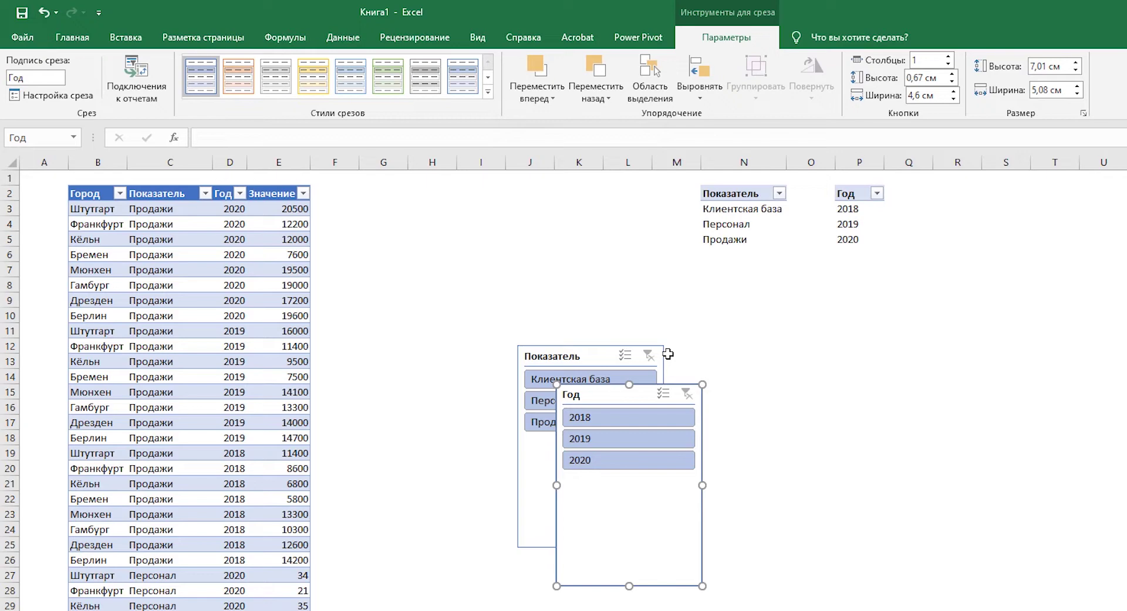
# Step: Place the two slicers side by side and shorten them to fit their items
pyautogui.moveTo(628, 516); pyautogui.dragTo(773, 471)
pyautogui.moveTo(587, 499); pyautogui.dragTo(575, 492)
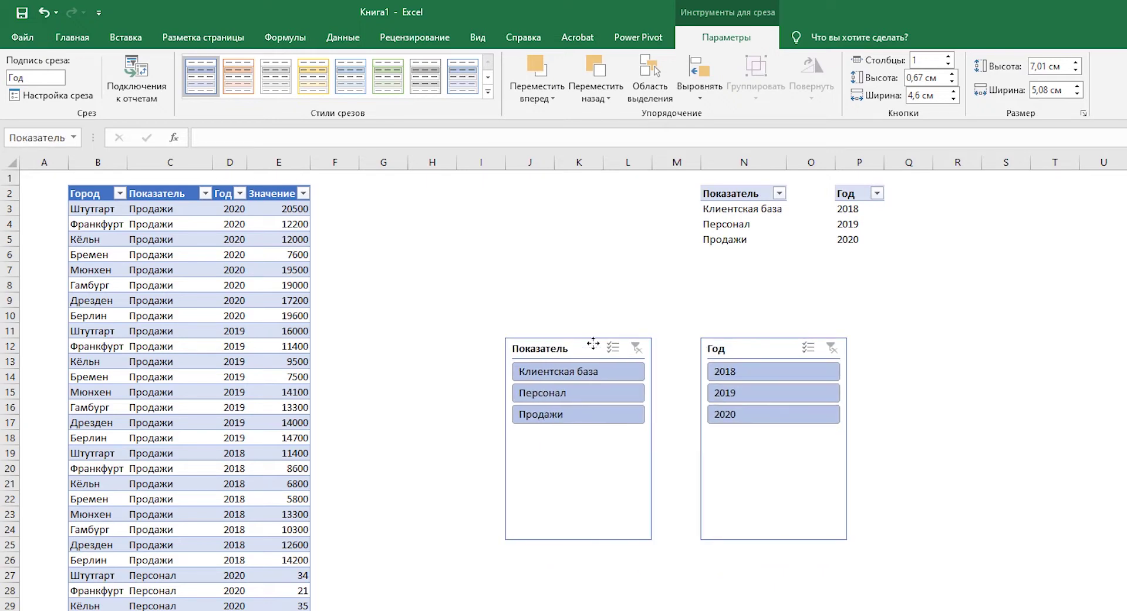
pyautogui.keyDown('ctrl'); pyautogui.click(787, 540); pyautogui.keyUp('ctrl')
pyautogui.moveTo(787, 540); pyautogui.dragTo(788, 434)
pyautogui.click(957, 437)
pyautogui.moveTo(568, 341); pyautogui.dragTo(613, 339)
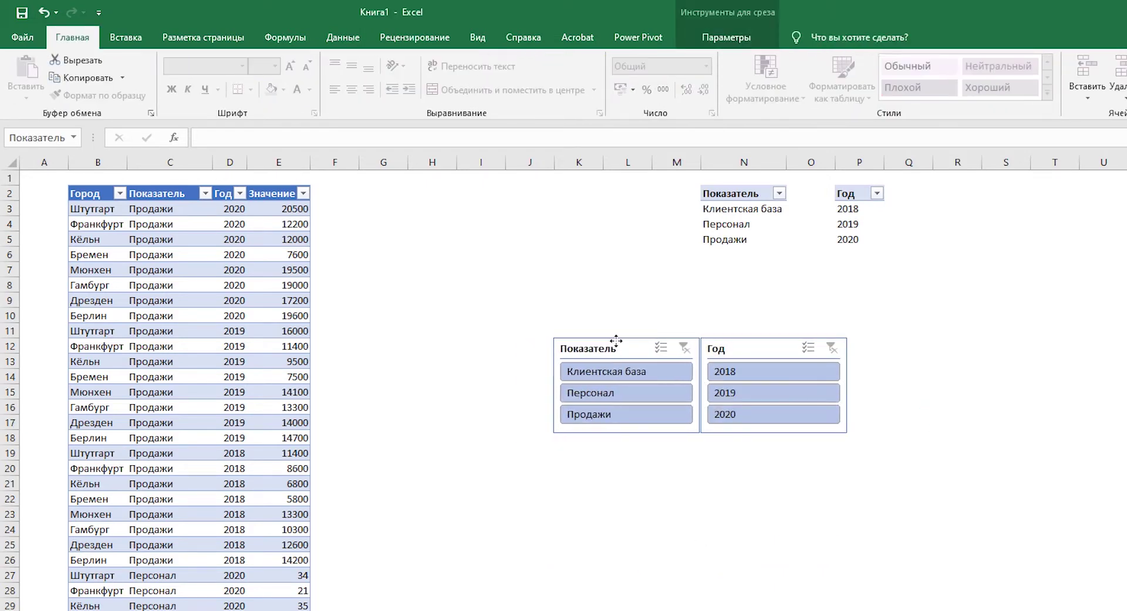
pyautogui.click(980, 445)
# Step: Test the slicers by filtering to Клиентская база, Персонал, 2018 and 2019
pyautogui.click(774, 348)
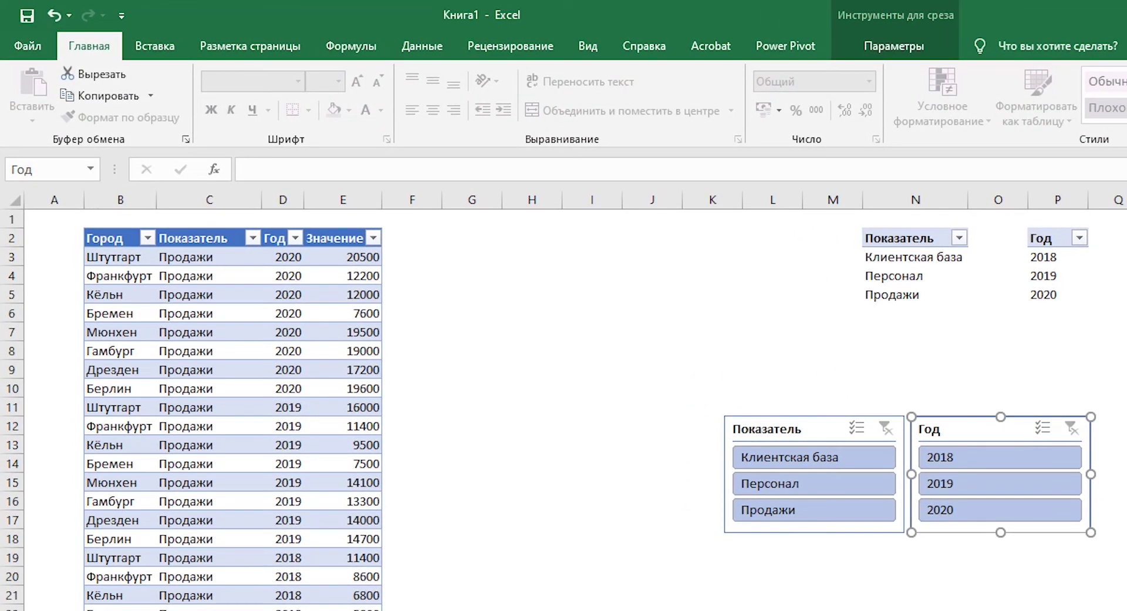
pyautogui.click(857, 463)
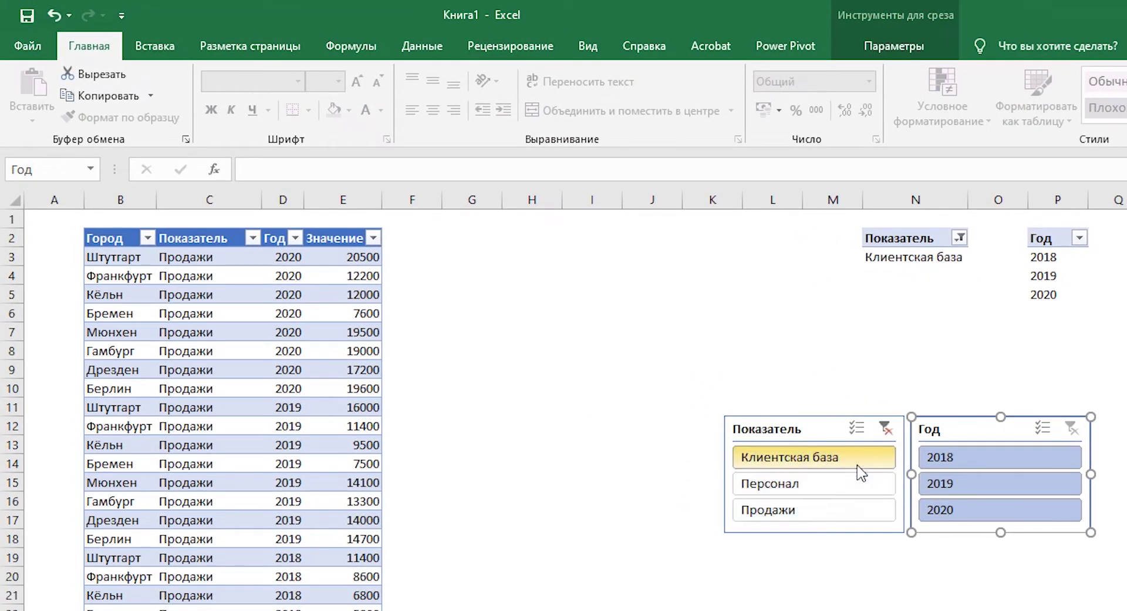
pyautogui.click(859, 489)
pyautogui.click(1025, 456)
pyautogui.click(1014, 481)
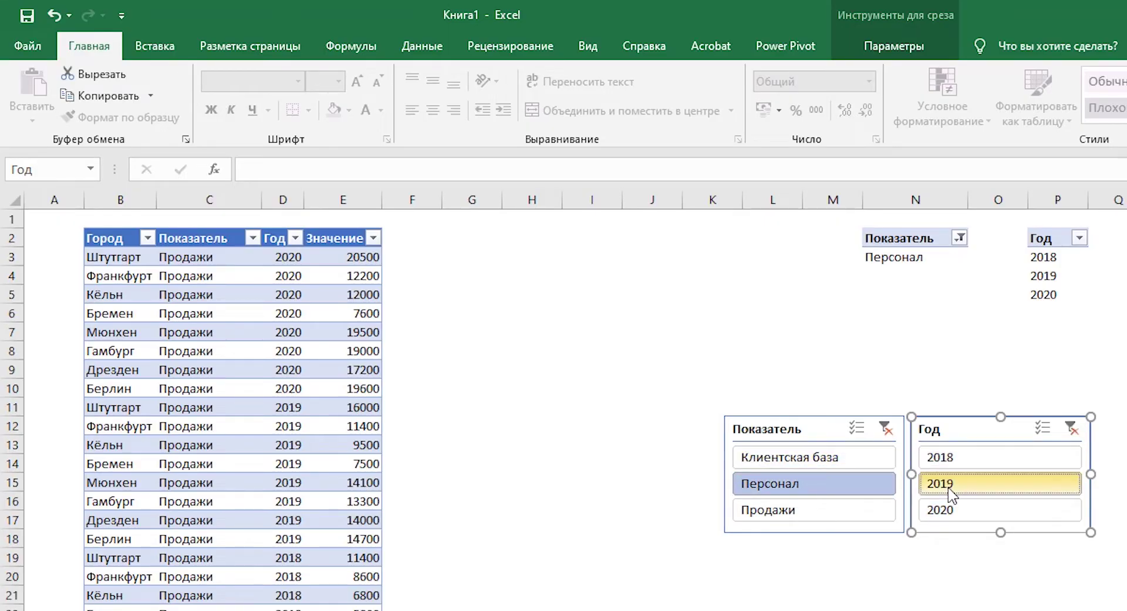
# Step: Set the filters back to Клиентская база and 2018, then open the Показатель slicer's settings
pyautogui.click(872, 467)
pyautogui.click(969, 459)
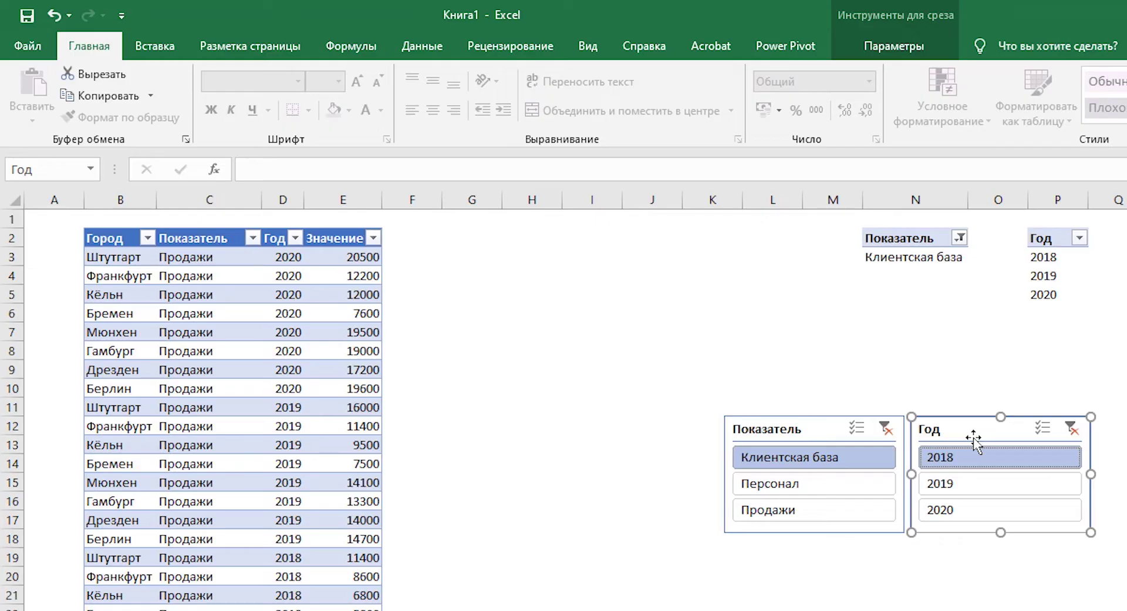
pyautogui.click(800, 418)
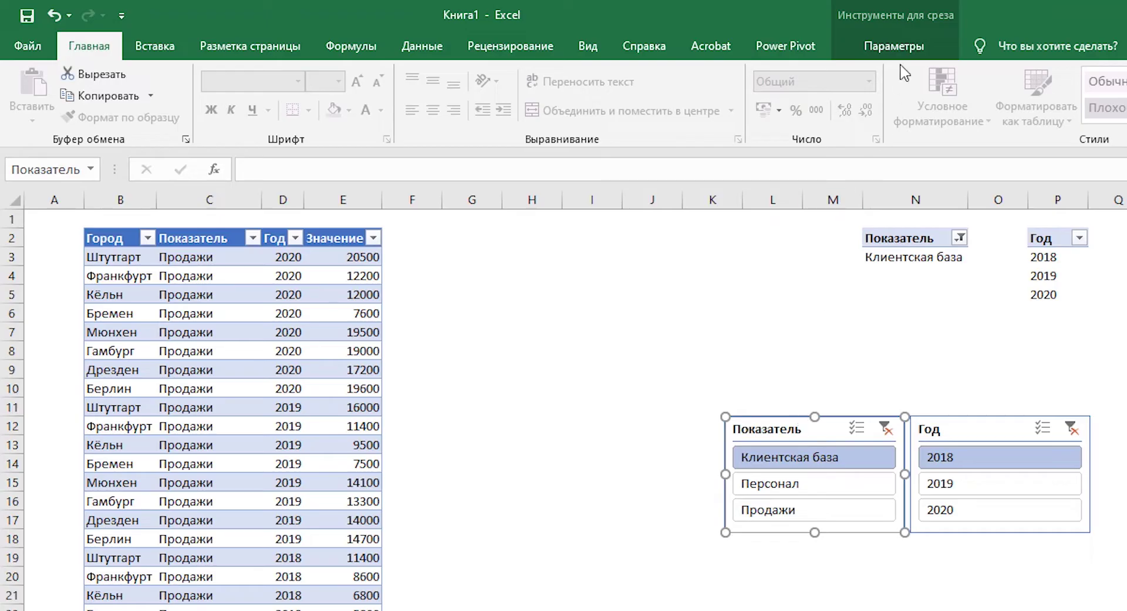
pyautogui.click(907, 47)
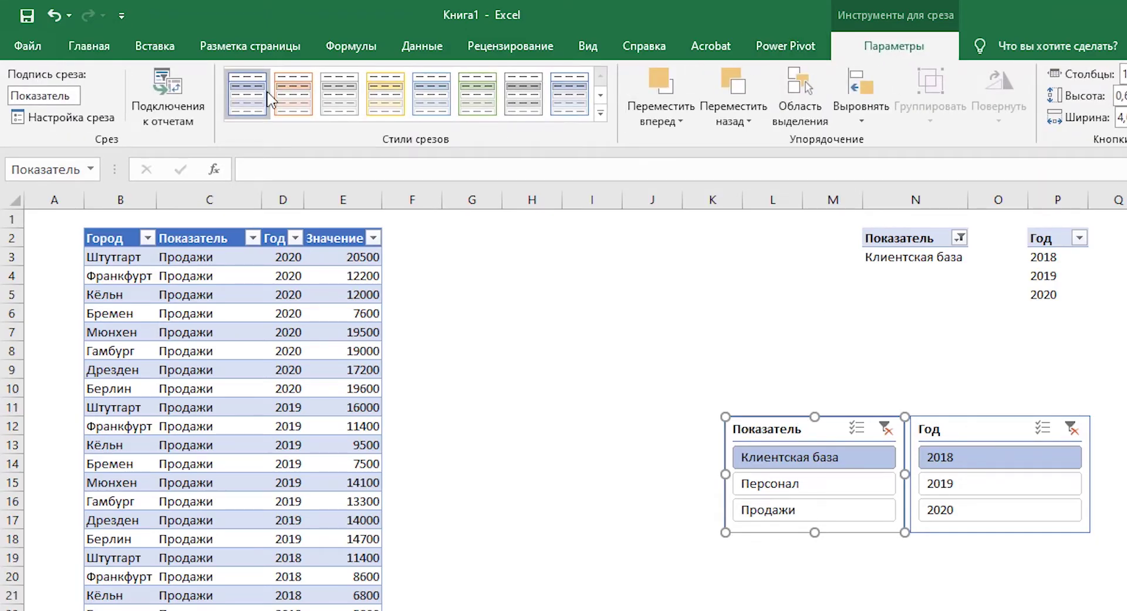
# Step: Connect both the Показатель and Год slicers to the PT_Selection_Year pivot
pyautogui.click(174, 96)
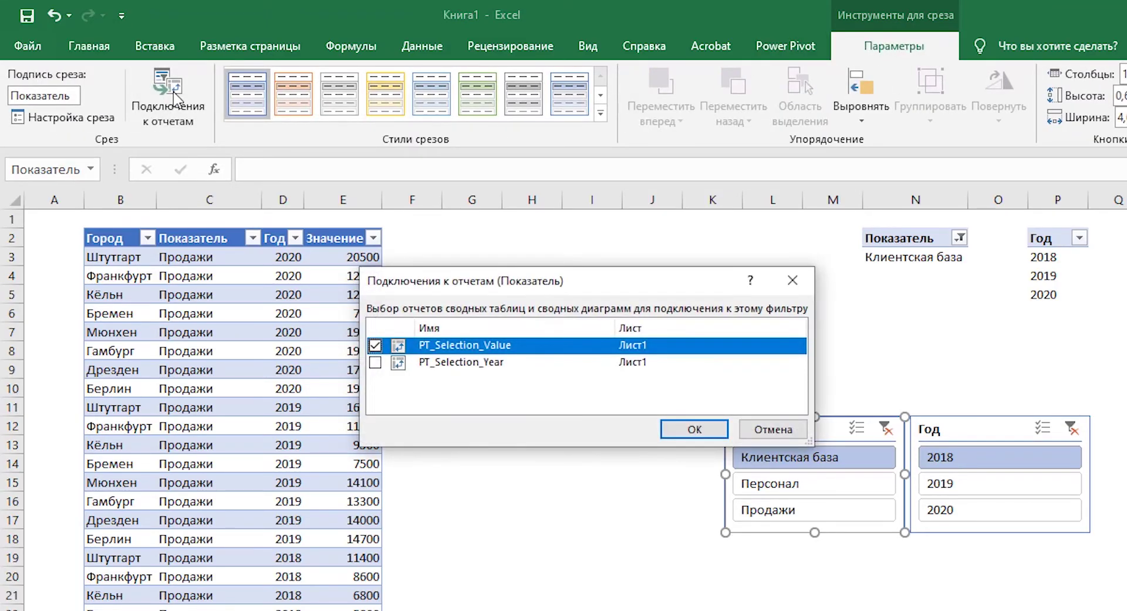
pyautogui.click(375, 363)
pyautogui.click(699, 432)
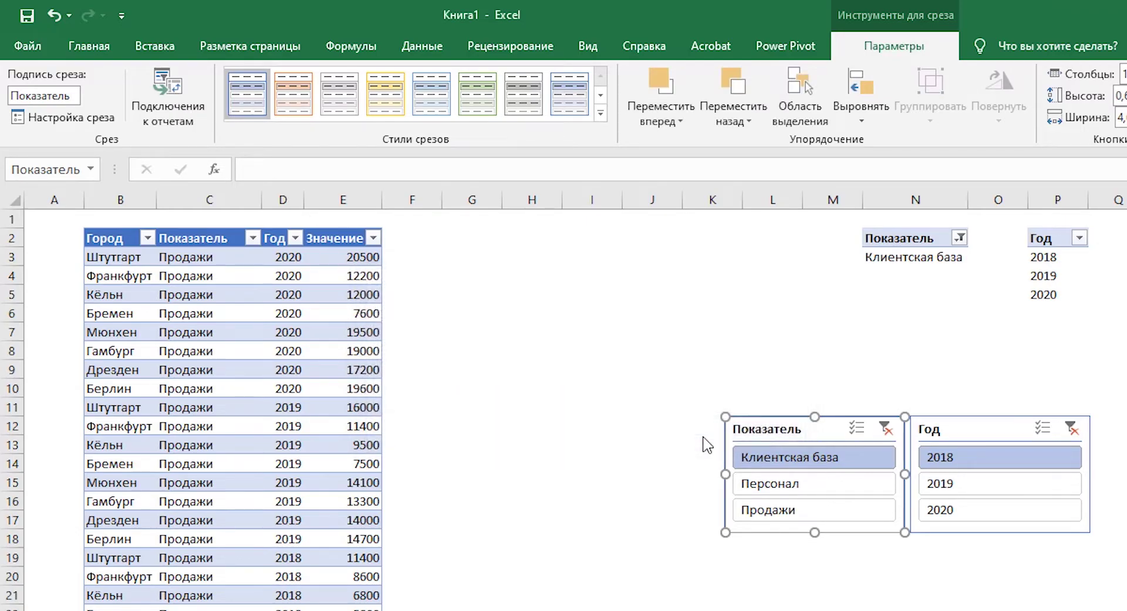
pyautogui.click(939, 427)
pyautogui.click(172, 116)
pyautogui.click(376, 363)
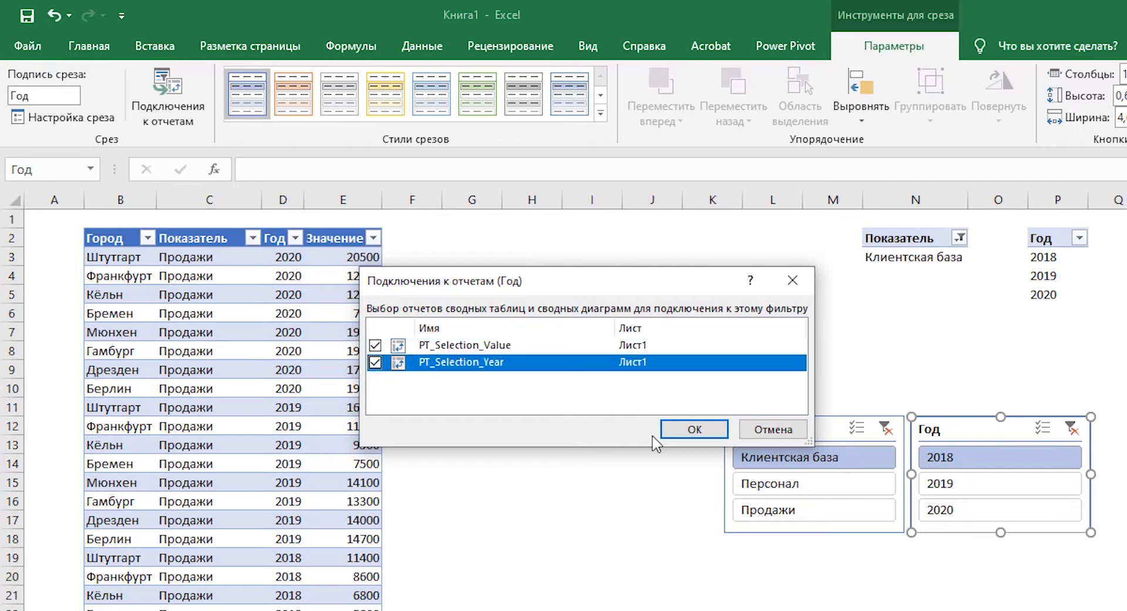
pyautogui.click(681, 433)
# Step: Test the slicers across Персонал and 2018–2020, ending on Продажи and 2020
pyautogui.click(790, 484)
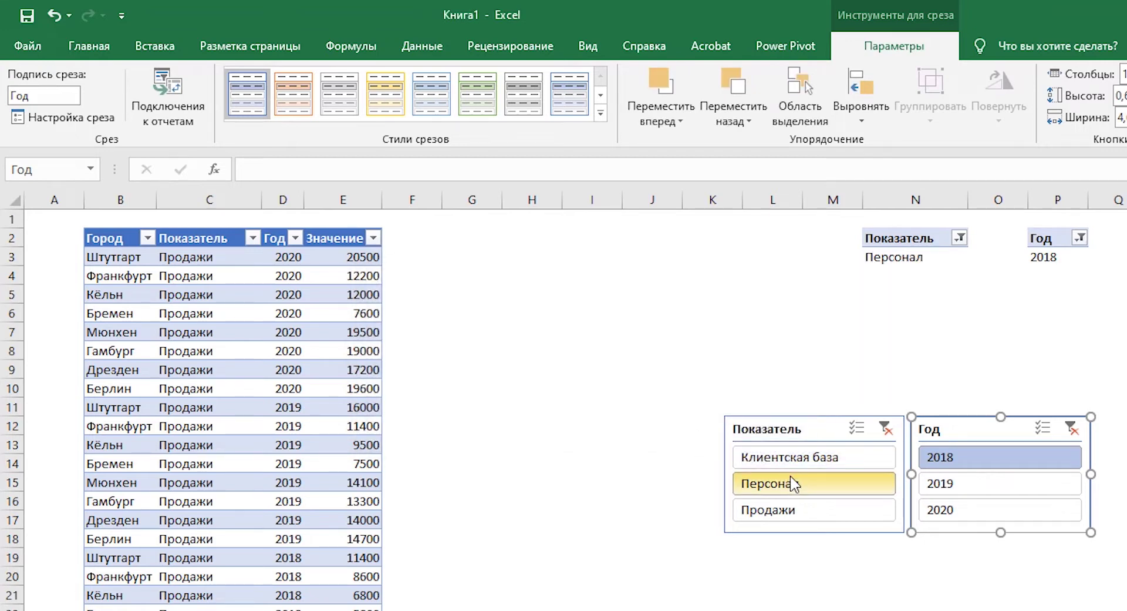
pyautogui.click(973, 482)
pyautogui.click(974, 509)
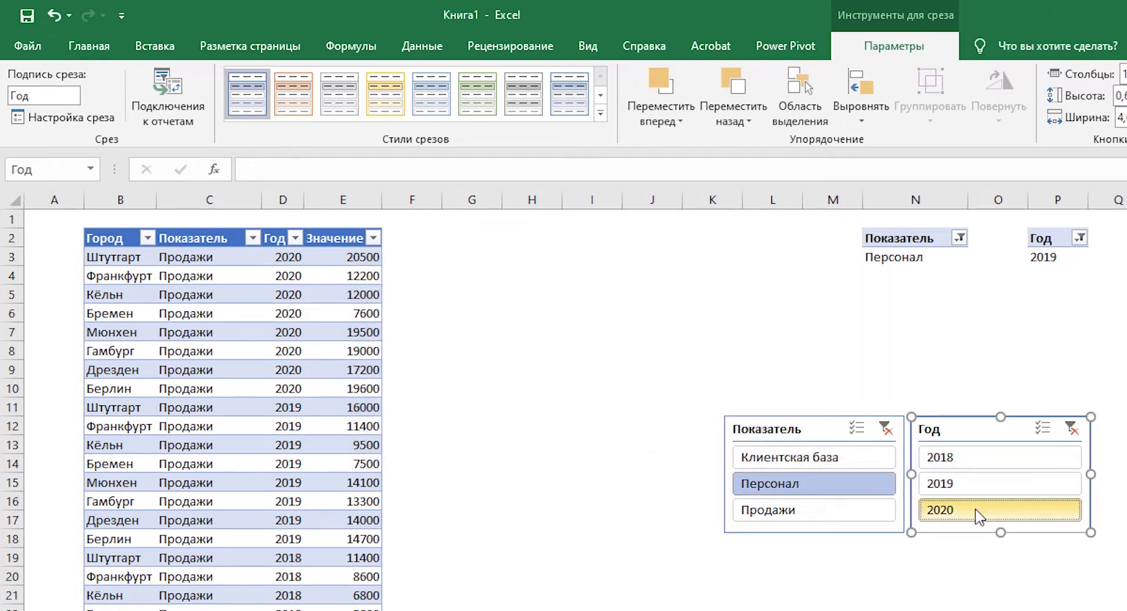
pyautogui.click(978, 457)
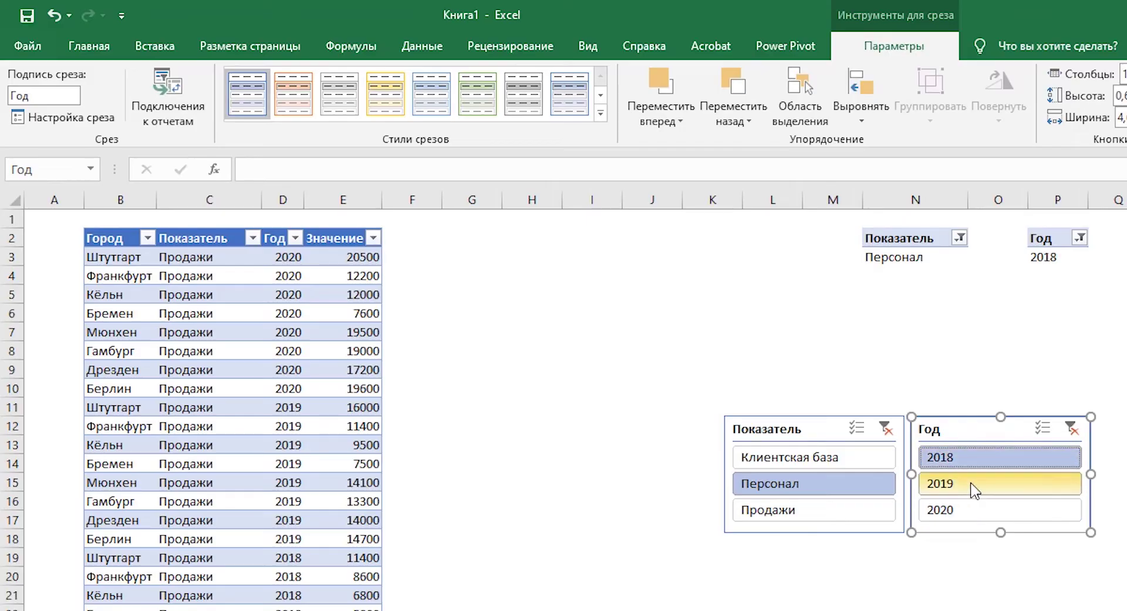
pyautogui.click(977, 509)
pyautogui.click(878, 516)
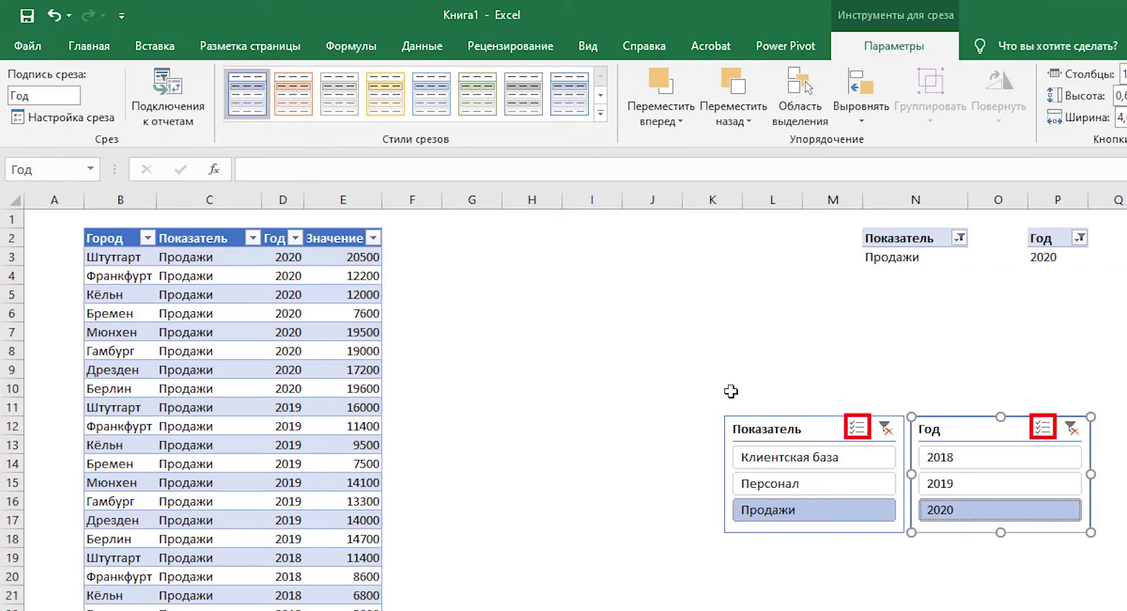
# Step: Turn off Multi-Select on both the Показатель and Год slicers
pyautogui.click(856, 427)
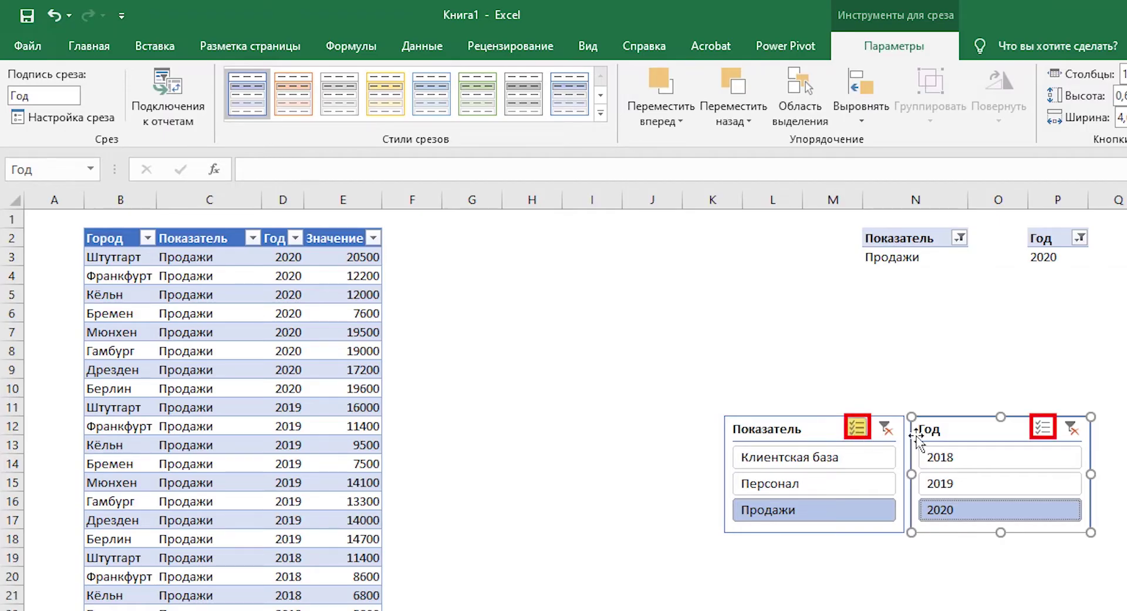
pyautogui.click(1043, 428)
pyautogui.click(1043, 429)
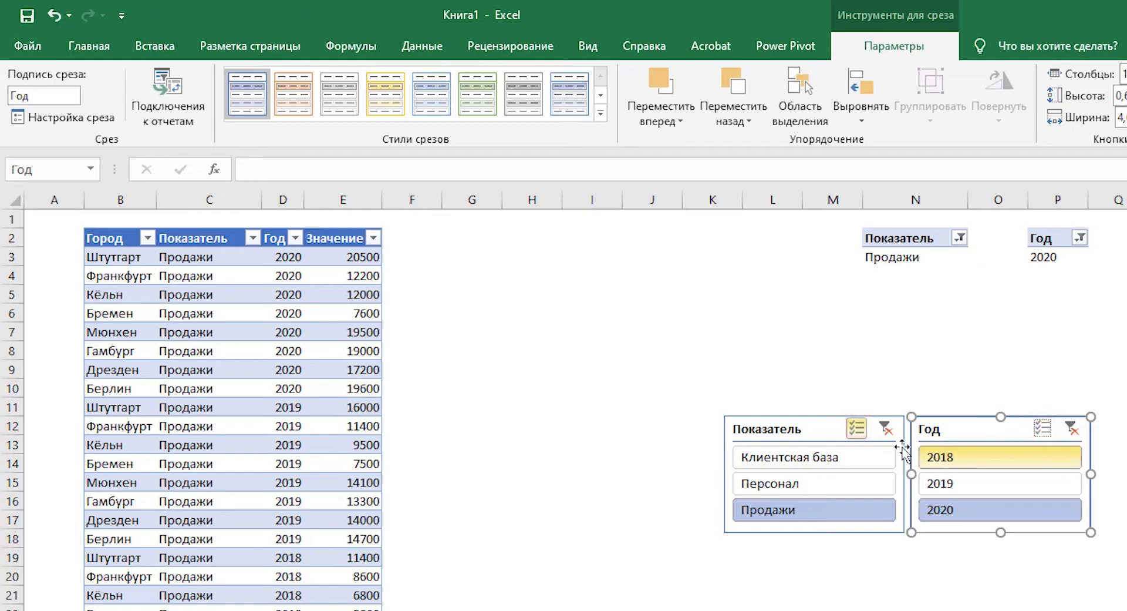
pyautogui.click(856, 428)
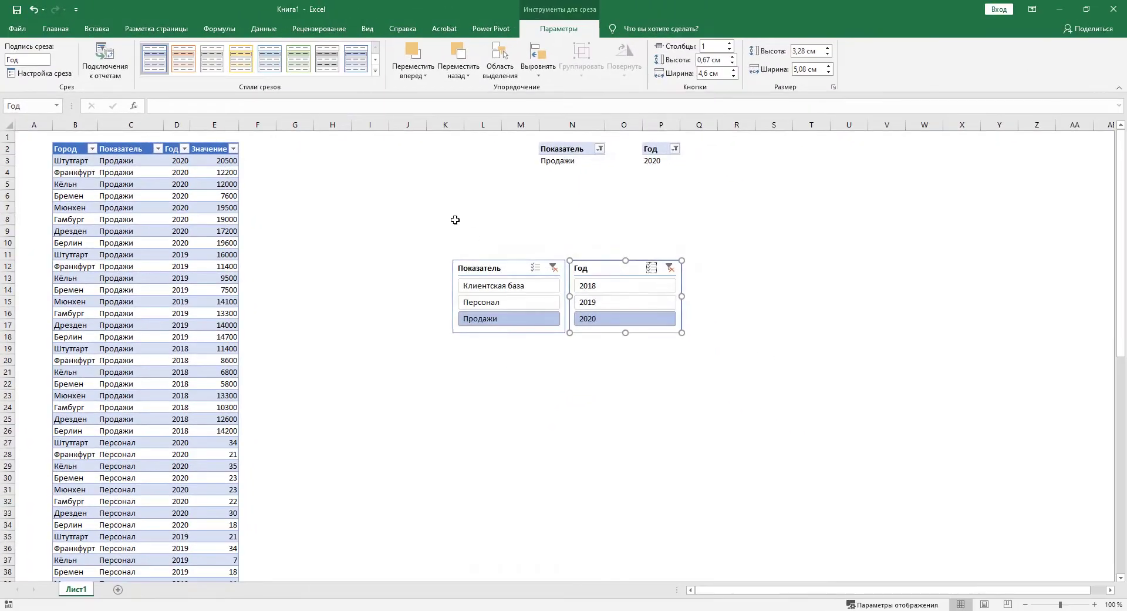
pyautogui.click(811, 193)
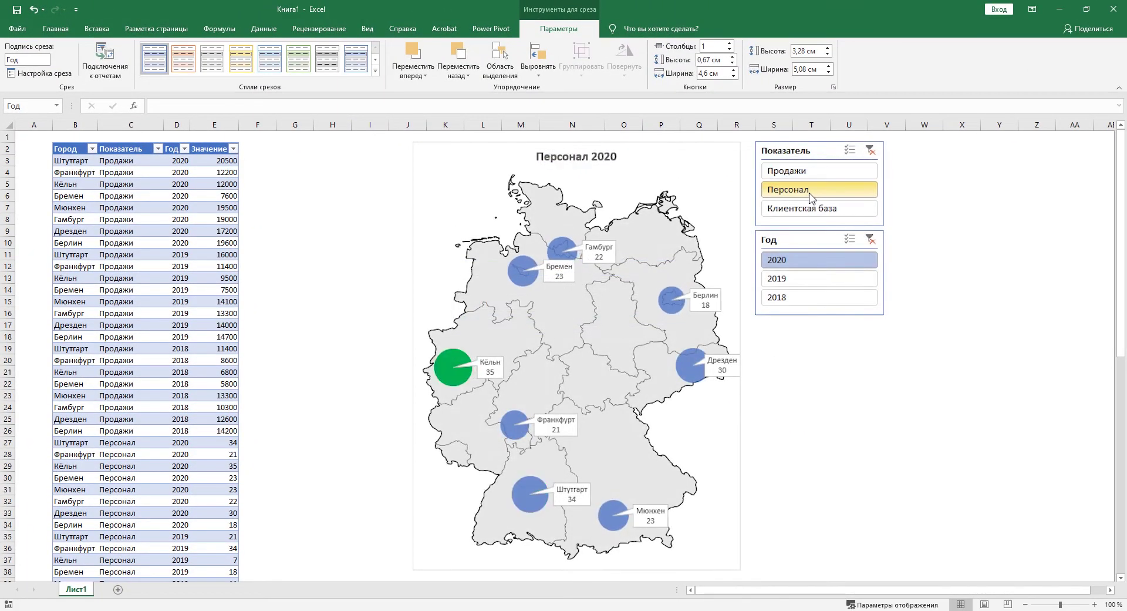
pyautogui.click(852, 215)
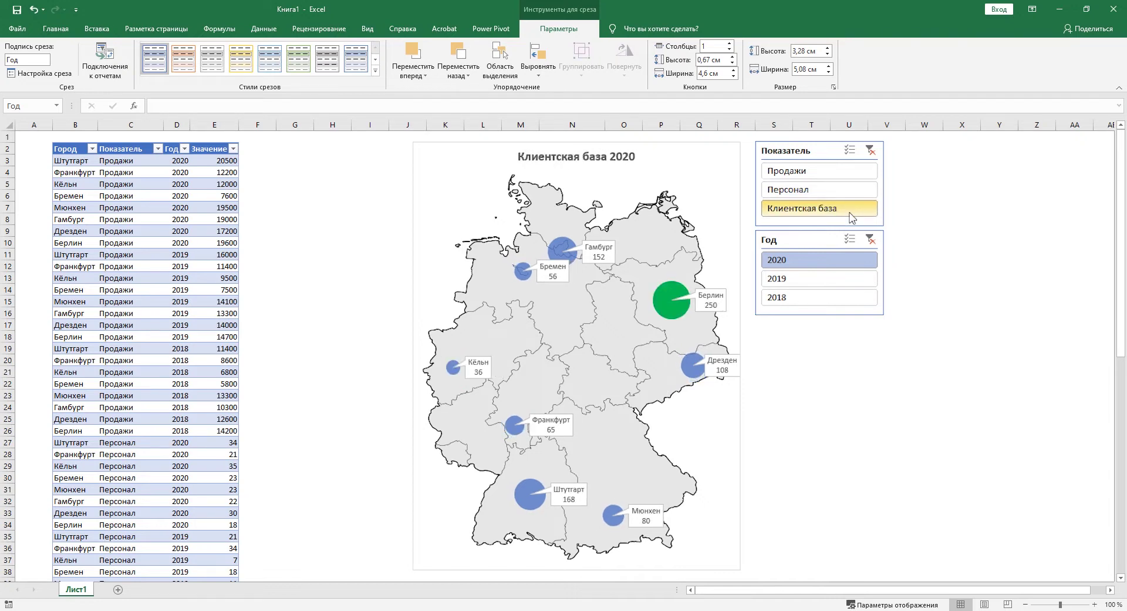
pyautogui.click(820, 175)
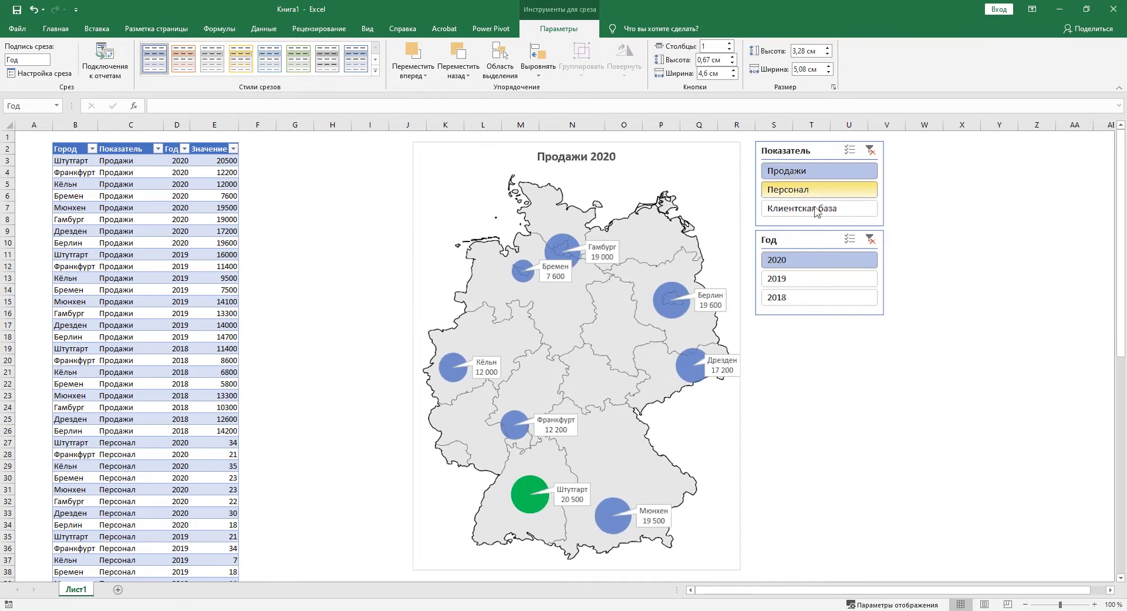
pyautogui.click(813, 280)
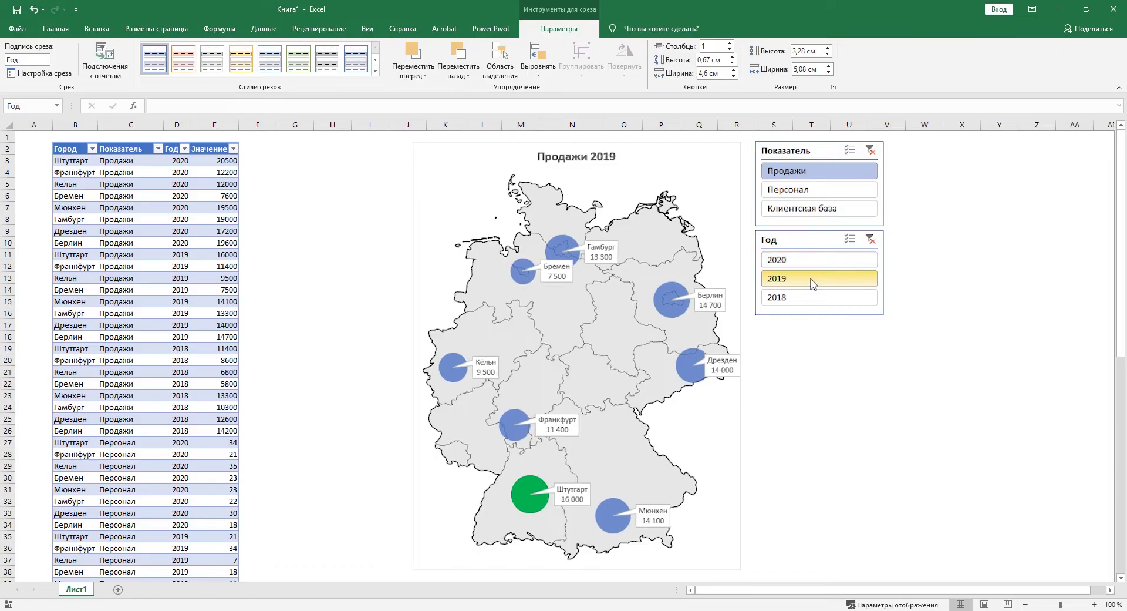
pyautogui.click(819, 298)
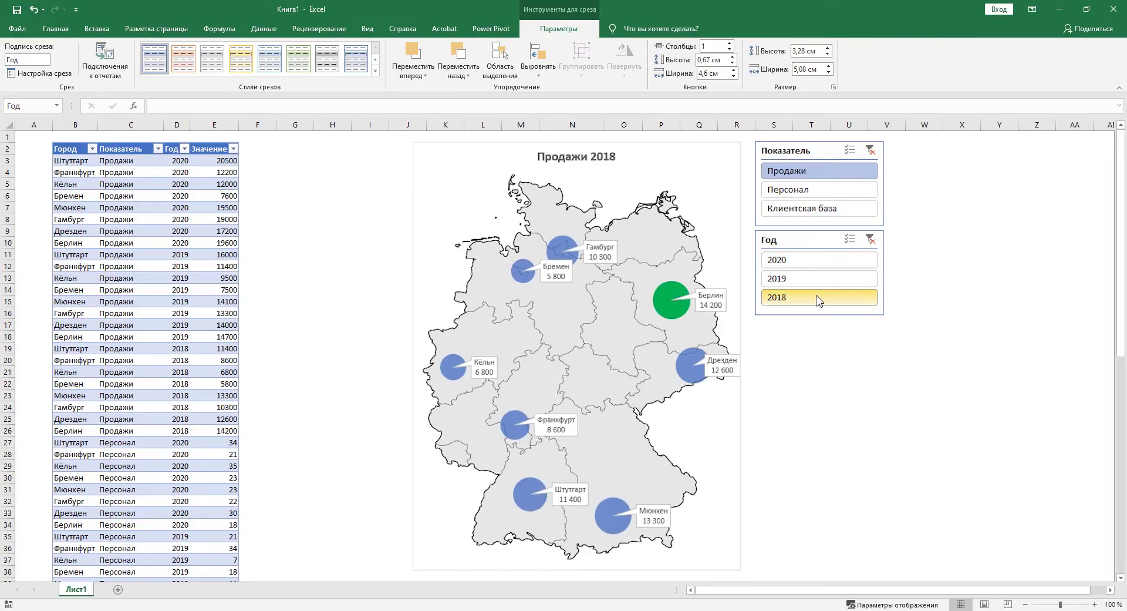
pyautogui.click(831, 212)
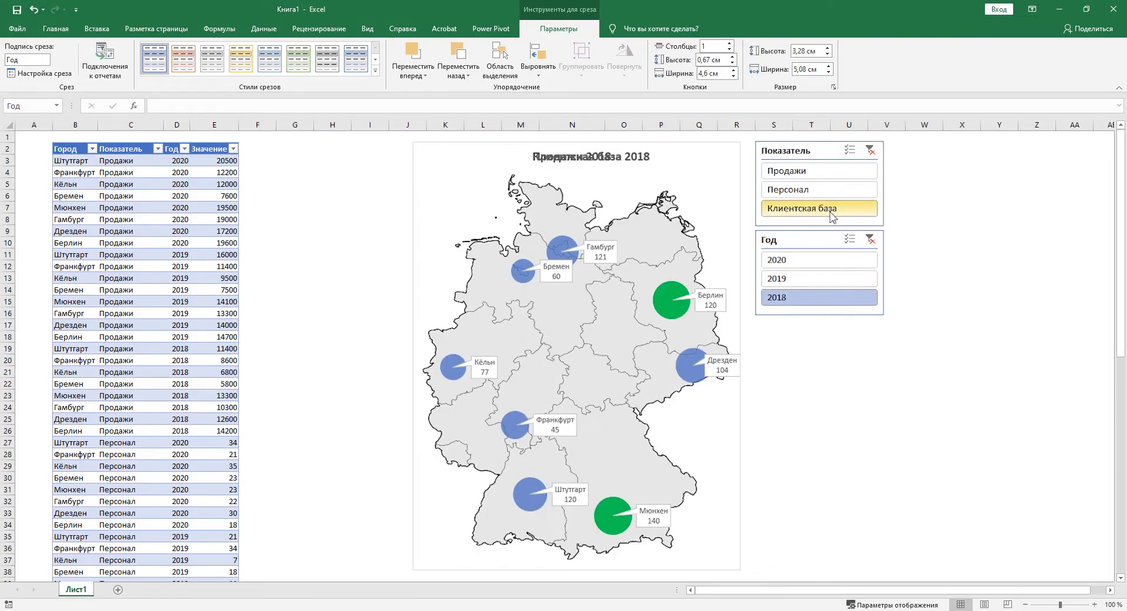
pyautogui.click(826, 259)
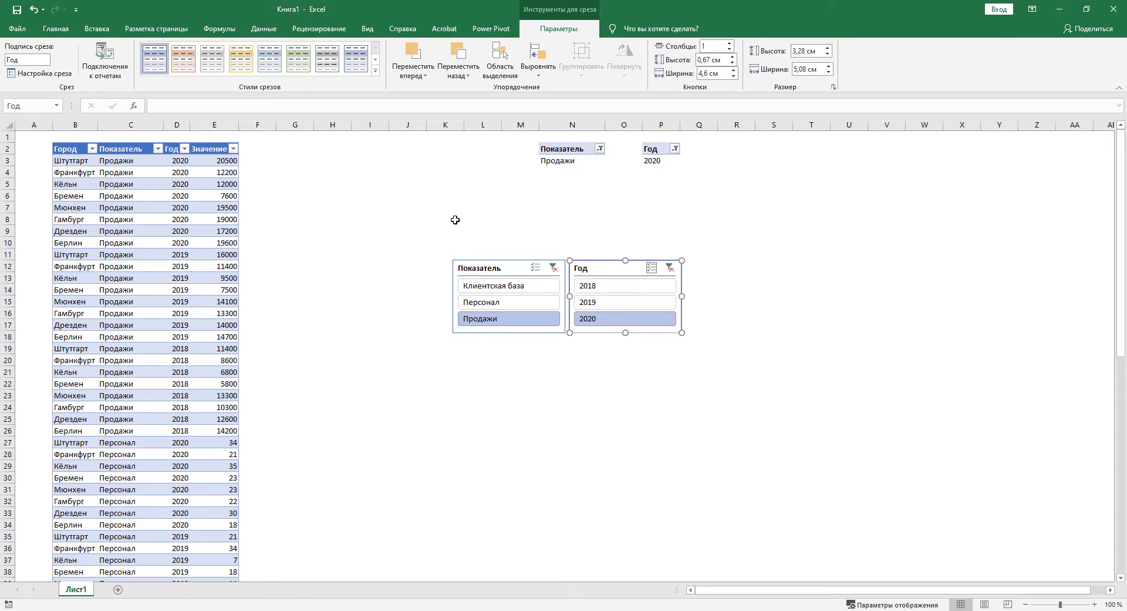
# Step: Copy the data table's Город column and paste it as values starting at G2
pyautogui.click(67, 151)
pyautogui.hotkey('ctrl', 'a')
pyautogui.hotkey('ctrl', 'a')
pyautogui.hotkey('ctrl', 'c')
pyautogui.rightClick(293, 150)
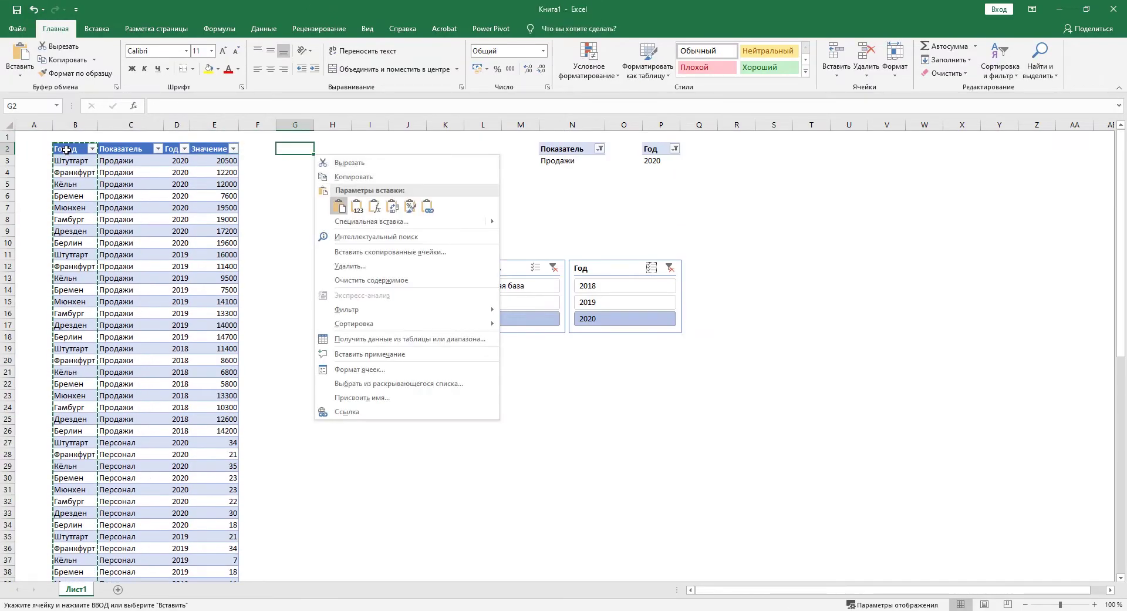
pyautogui.click(346, 202)
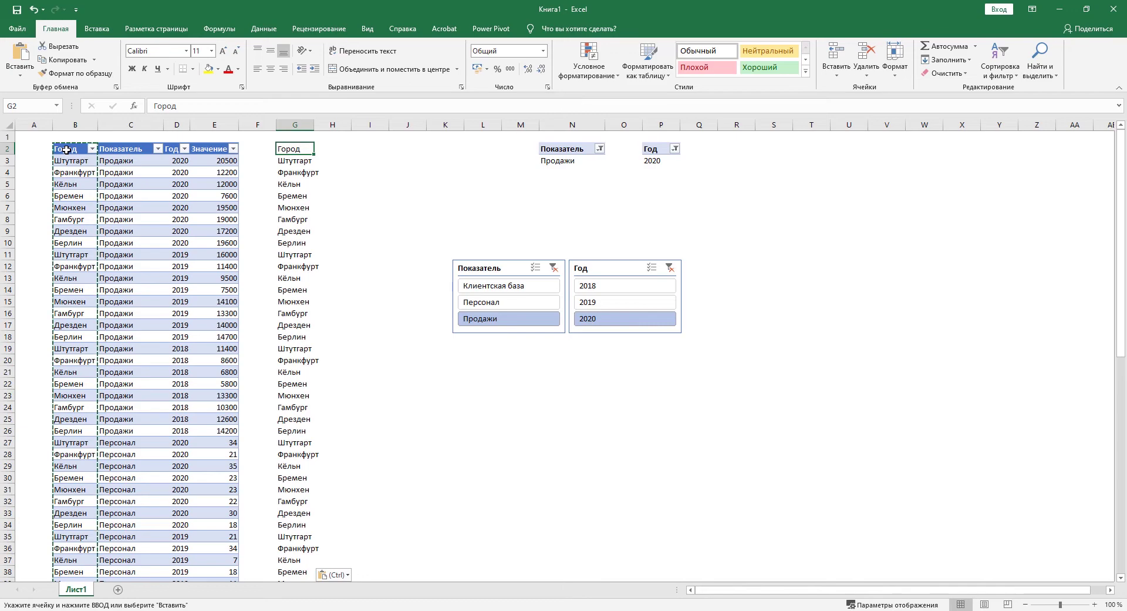
pyautogui.hotkey('ctrl', 'shift', 'Down')
pyautogui.scroll(4, 67, 151)
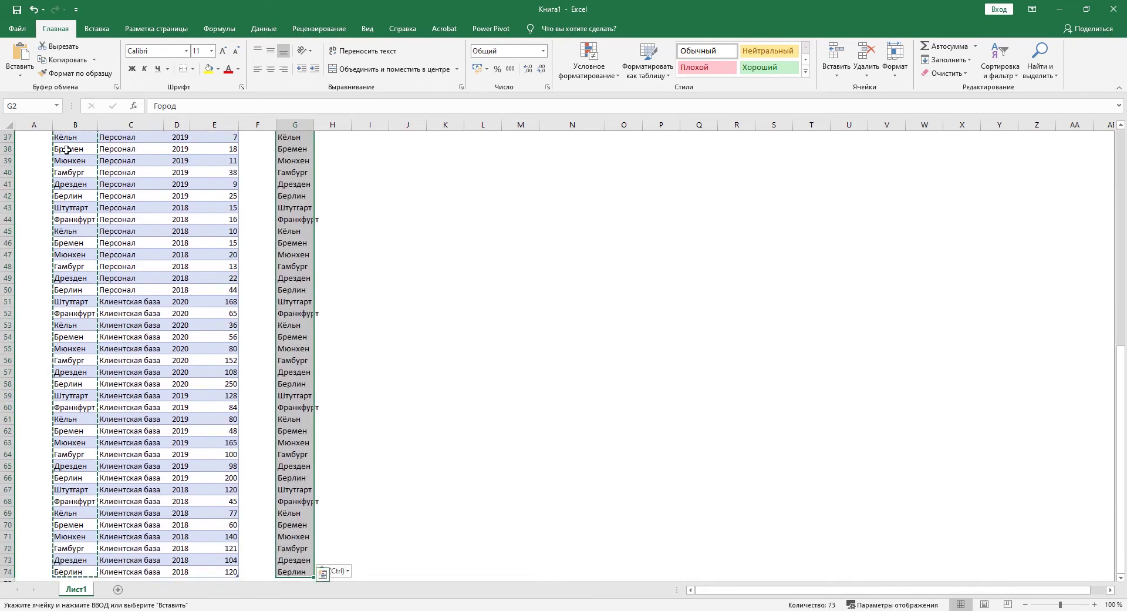
pyautogui.scroll(4, 233, 171)
pyautogui.scroll(3, 169, 170)
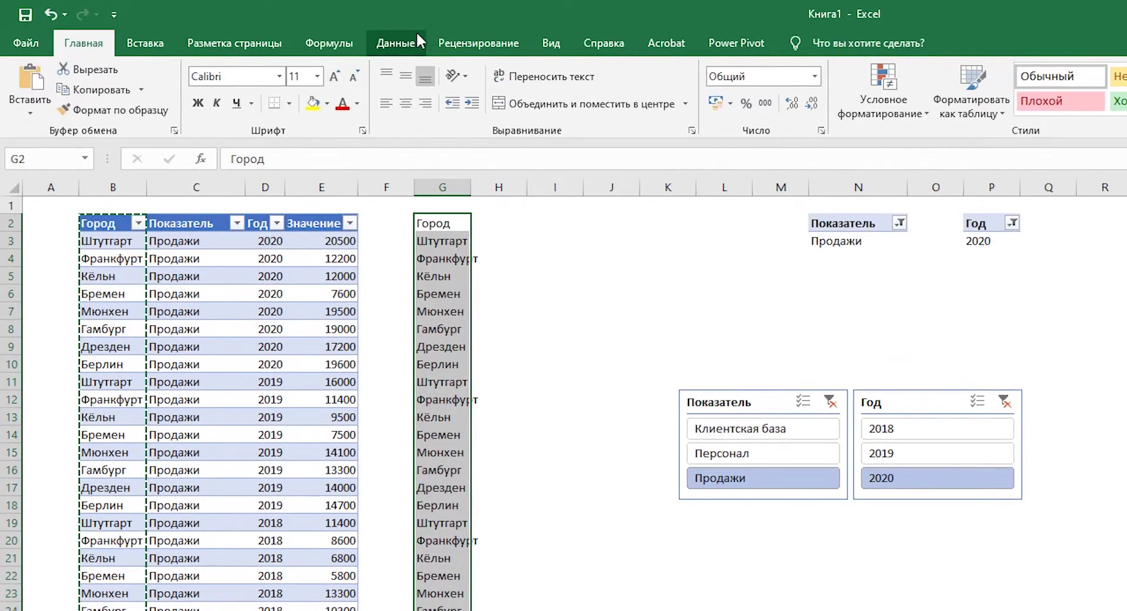
# Step: Remove duplicate cities from column G, treating Город as the header, leaving 8 cities
pyautogui.click(418, 41)
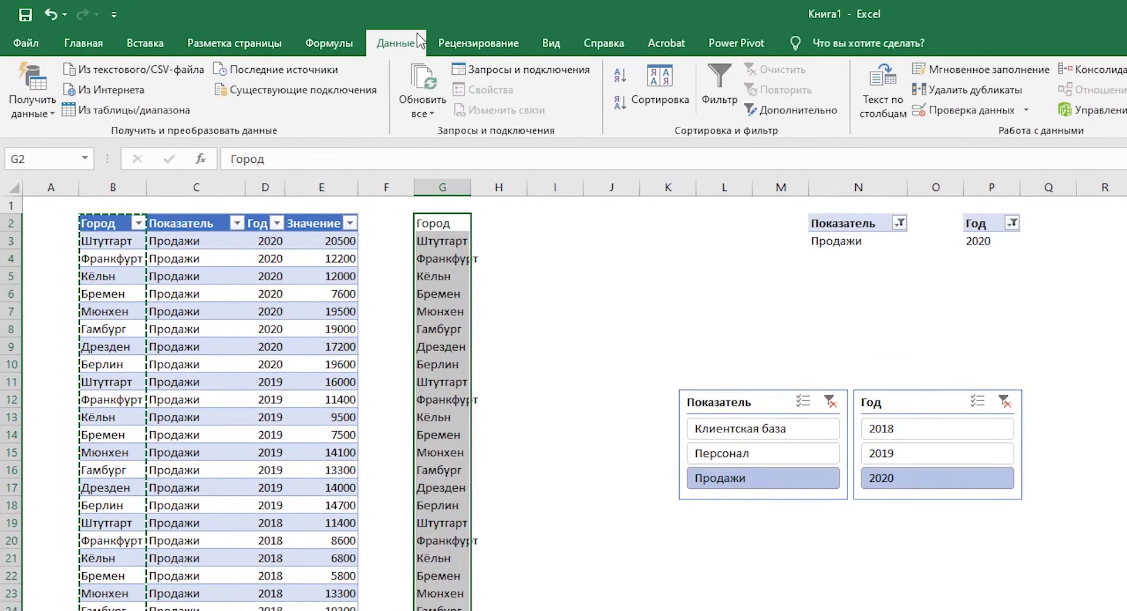
pyautogui.click(938, 91)
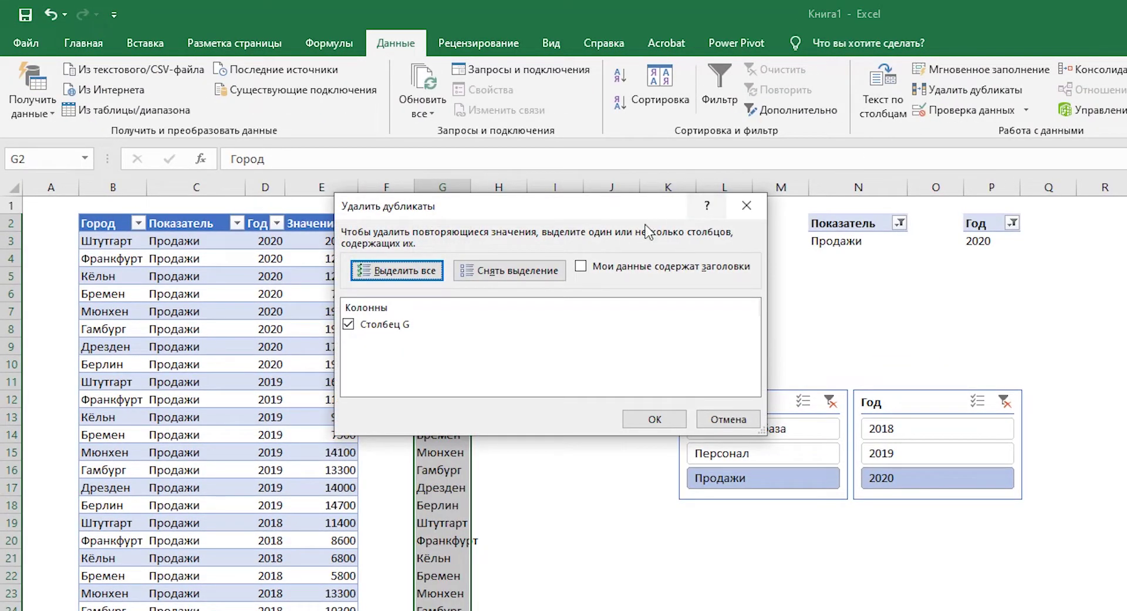
pyautogui.click(581, 266)
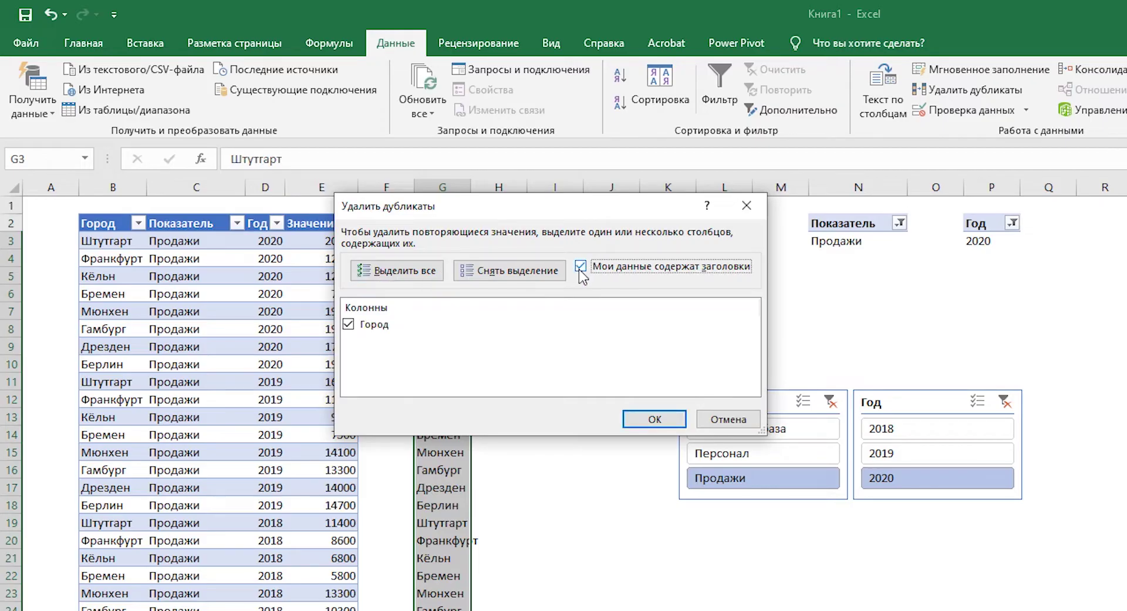
pyautogui.click(664, 416)
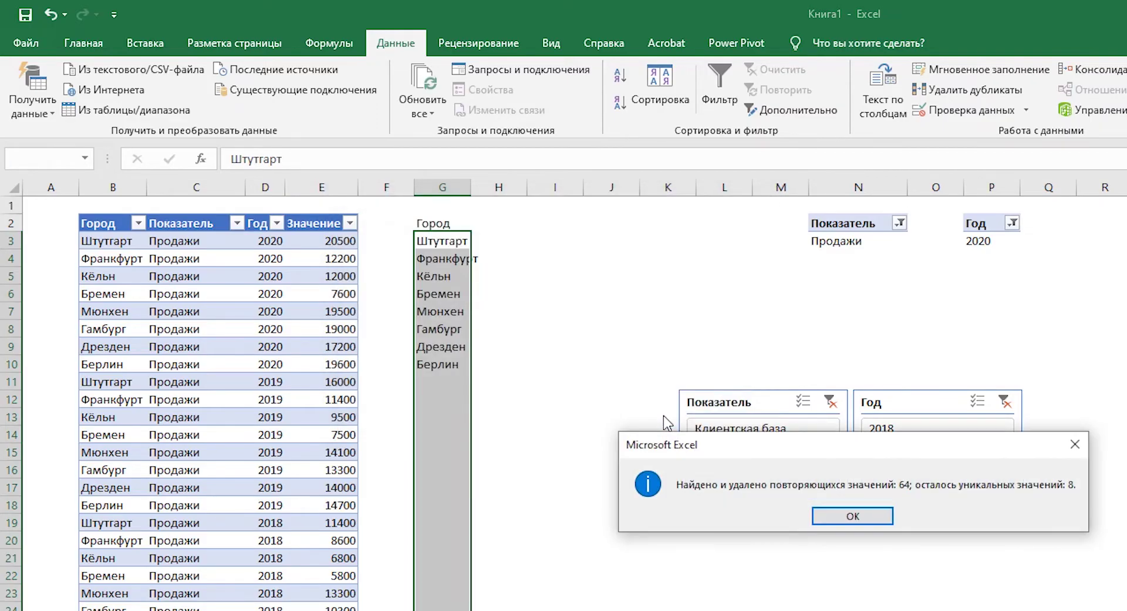
pyautogui.click(862, 519)
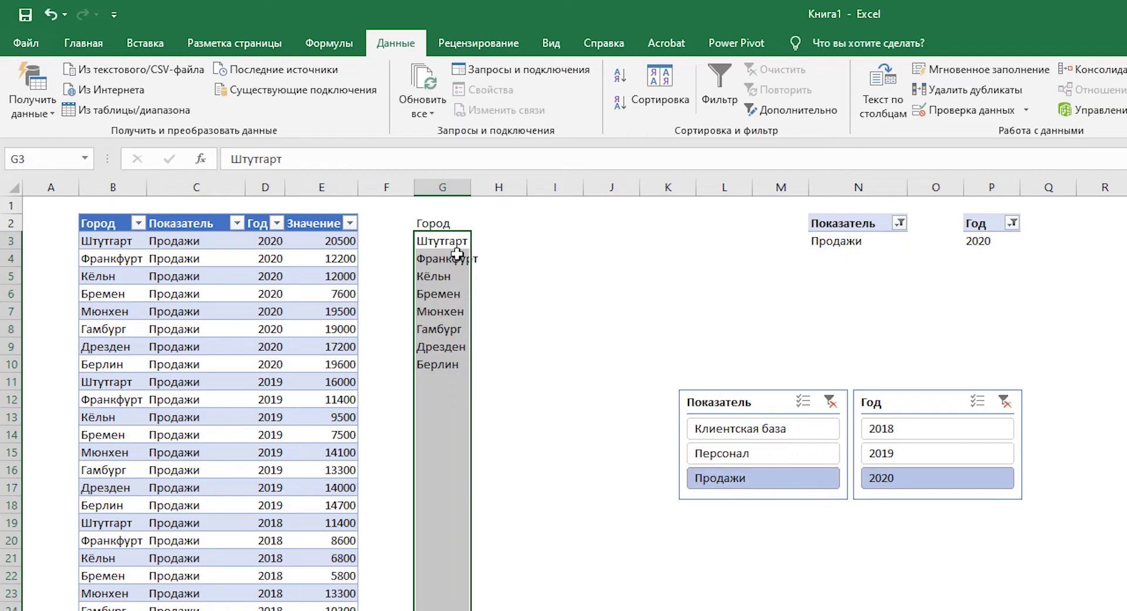
pyautogui.click(434, 224)
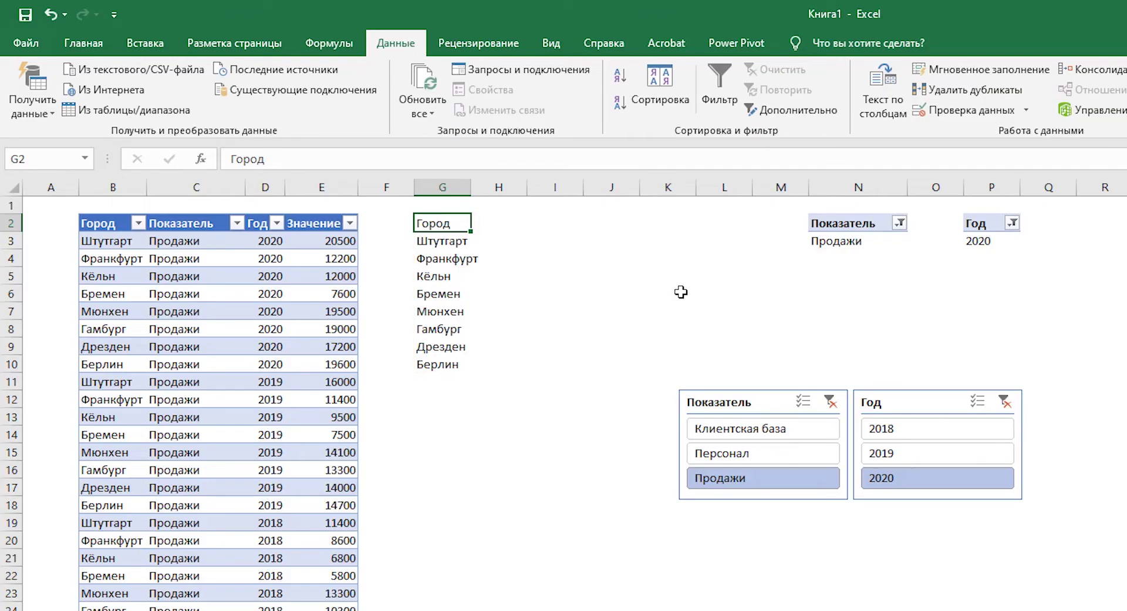
# Step: Enter the headings Показатель, X and Y in H2, I2 and J2
pyautogui.press('Right')
pyautogui.write('Показатель')
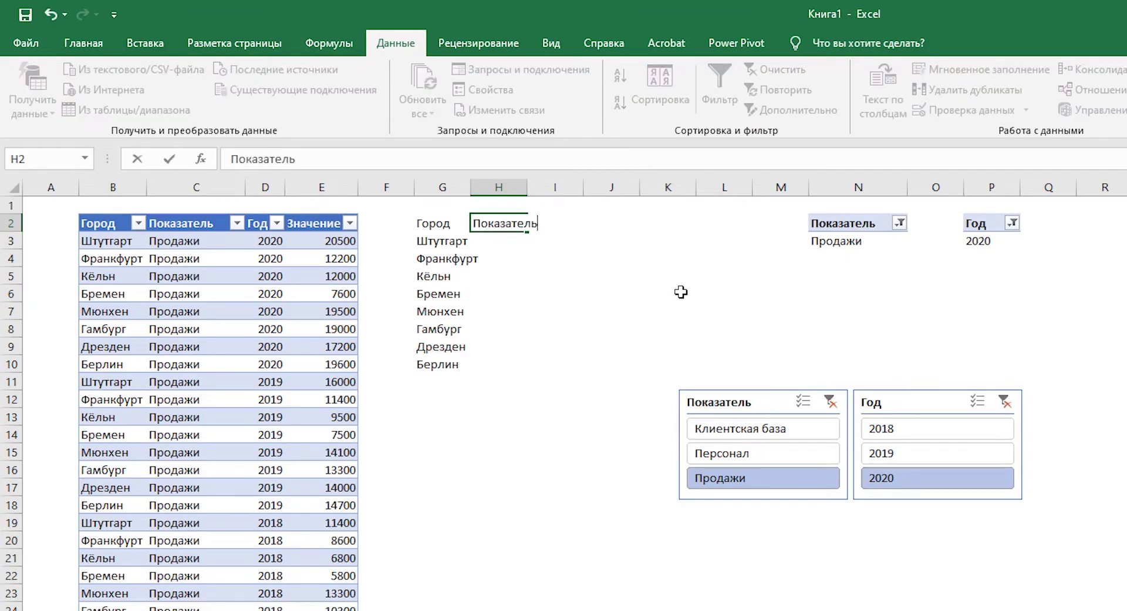
pyautogui.press('Right')
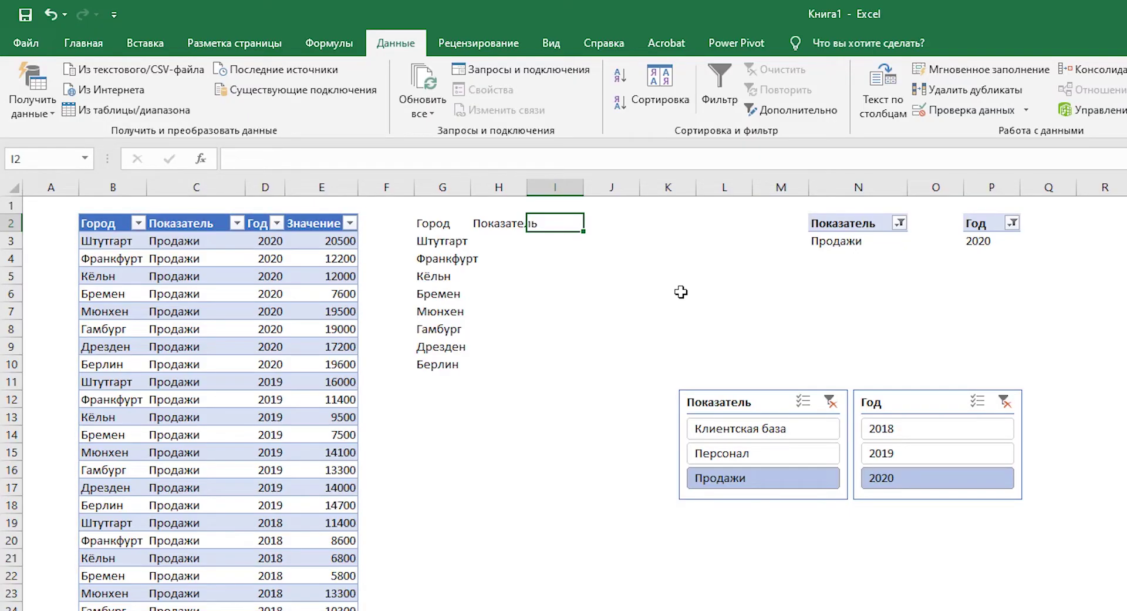
pyautogui.write('X')
pyautogui.press('Tab')
pyautogui.write('Y')
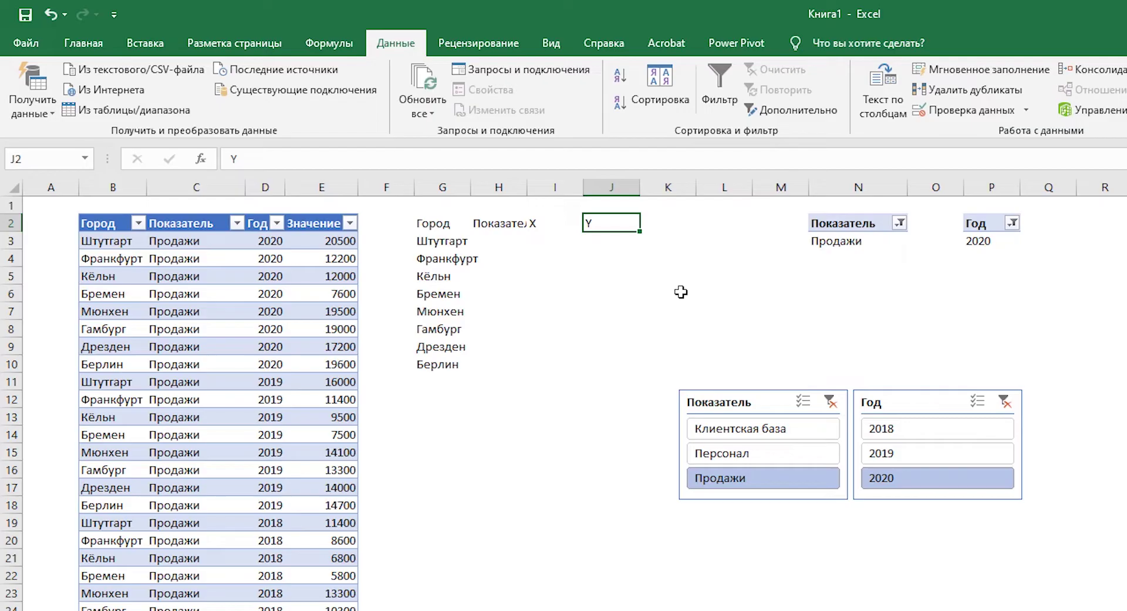
# Step: Select the whole city block G2:J10
pyautogui.hotkey('ctrl', 'Left')
pyautogui.hotkey('ctrl', 'shift', 'Down')
pyautogui.hotkey('ctrl', 'shift', 'Right')
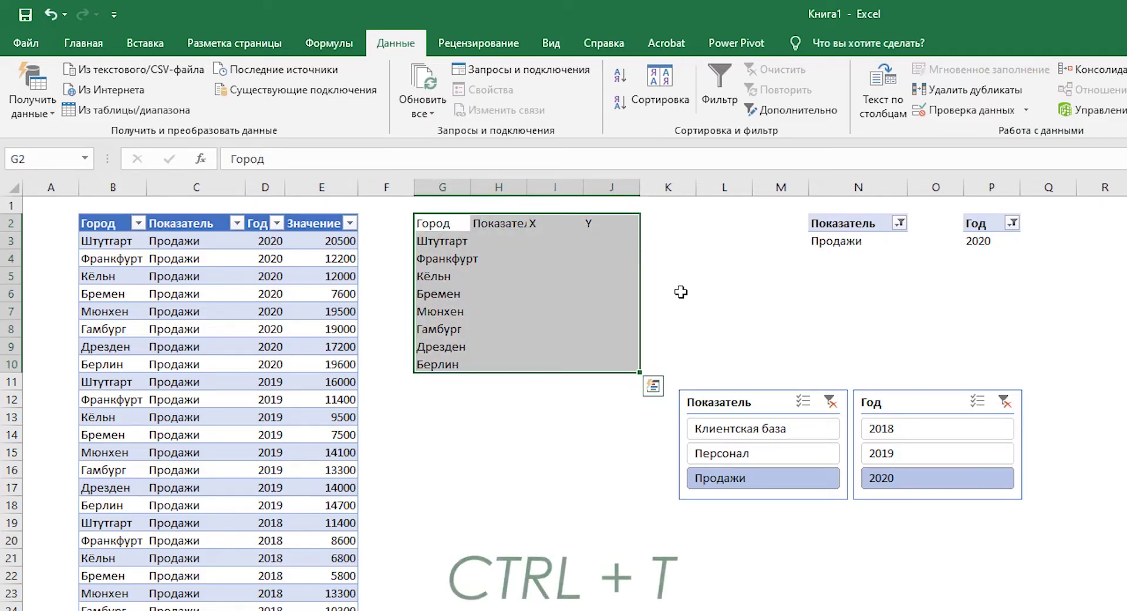
# Step: Convert G2:J10 into an Excel table with the first row as headers
pyautogui.hotkey('ctrl', 't')
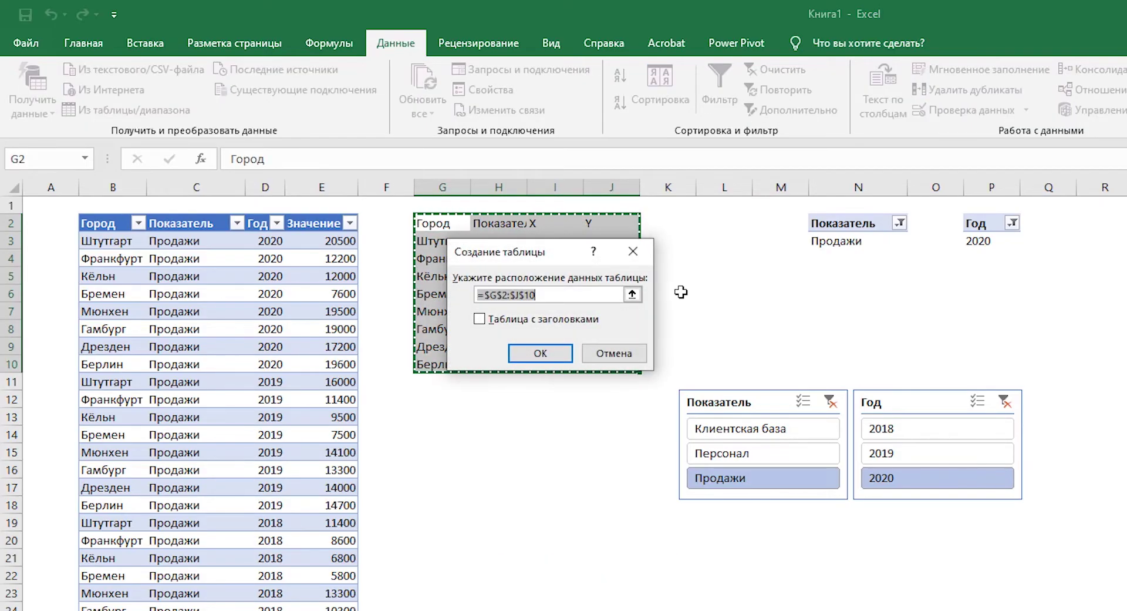
pyautogui.click(517, 319)
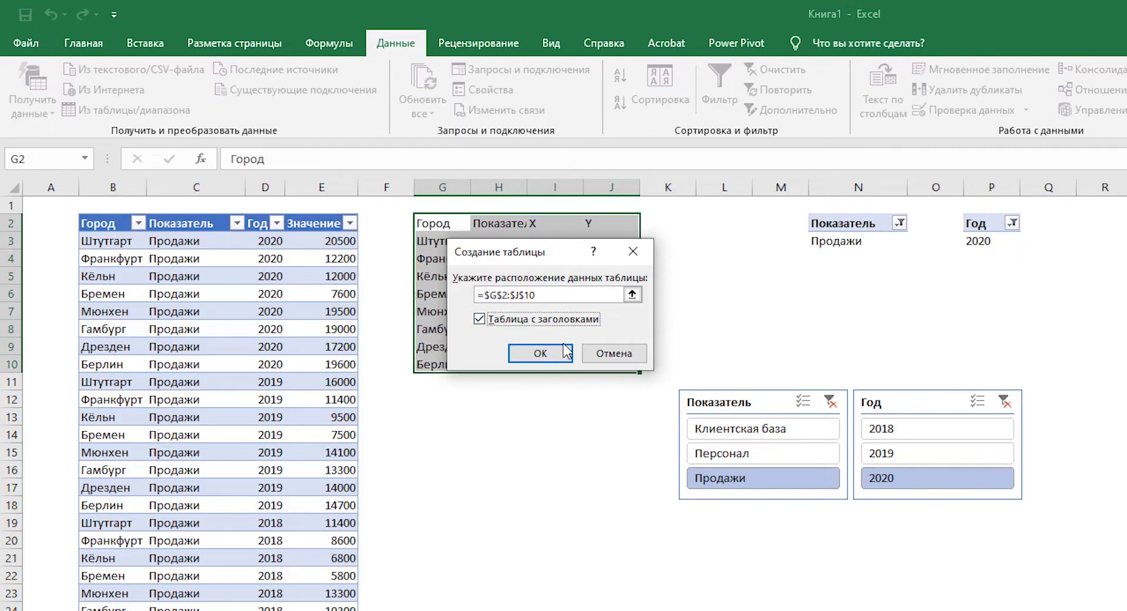
pyautogui.click(537, 351)
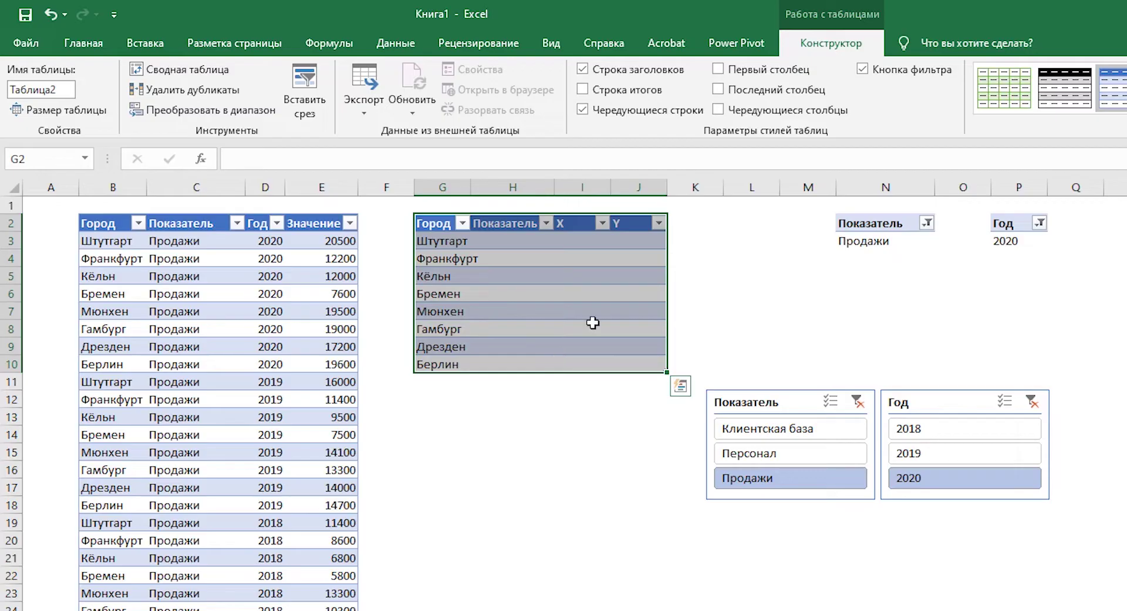
# Step: Name the new table DT_FilteredData
pyautogui.click(58, 91)
pyautogui.write('DT_Filtere')
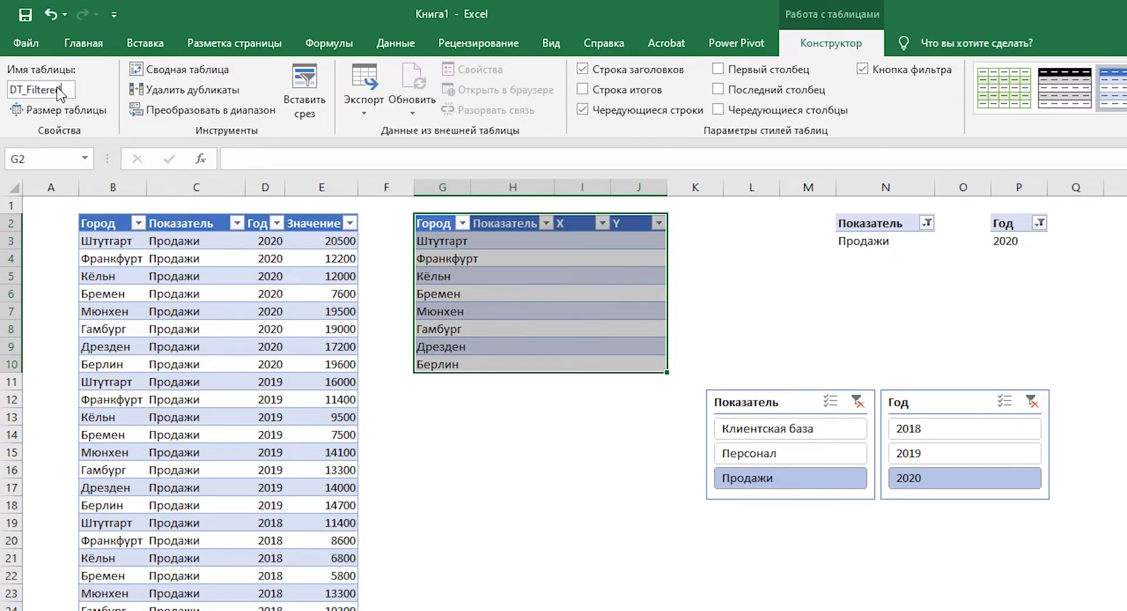
pyautogui.write('dData')
pyautogui.press('Return')
pyautogui.click(443, 228)
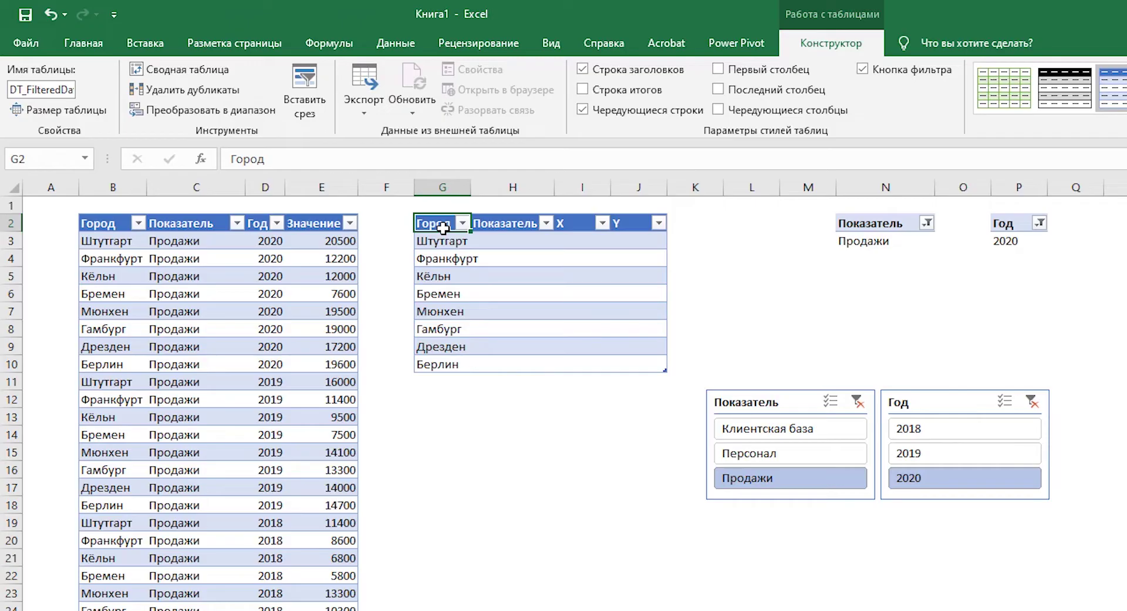
# Step: Start a СУММЕСЛИМН formula in H4 with DT_Data[Значение] as the sum range
pyautogui.press('Right')
pyautogui.press('Down')
pyautogui.press('Down')
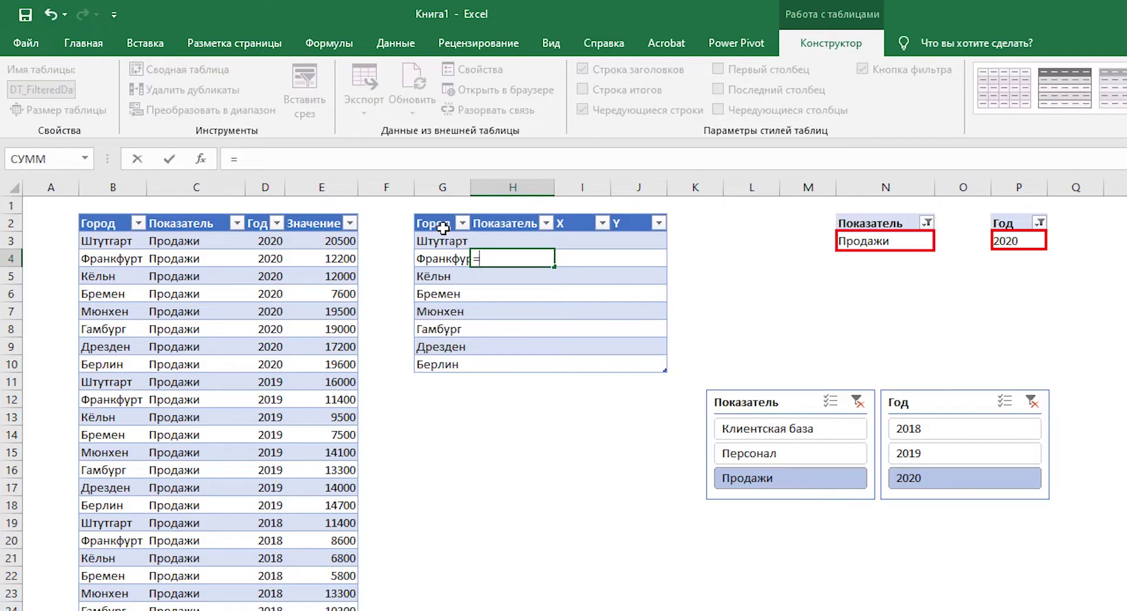
pyautogui.write('=сумм')
pyautogui.press('Tab')
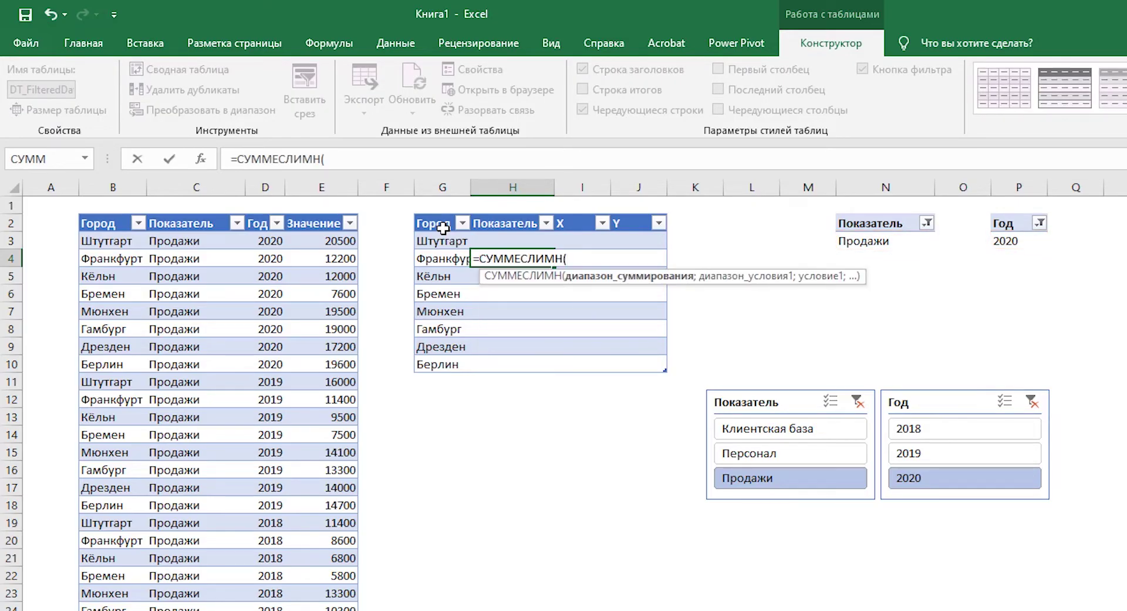
pyautogui.press('Left')
pyautogui.press('Left')
pyautogui.press('Left')
pyautogui.press('Up')
pyautogui.hotkey('ctrl', 'shift', 'Down')
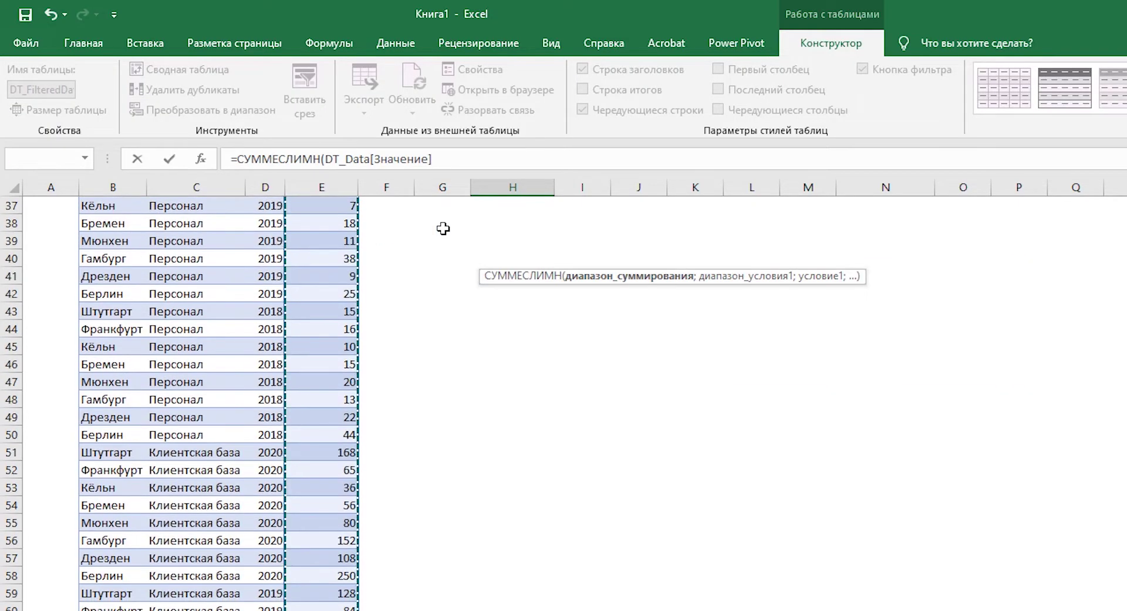
pyautogui.write(';')
pyautogui.scroll(3, 435, 273)
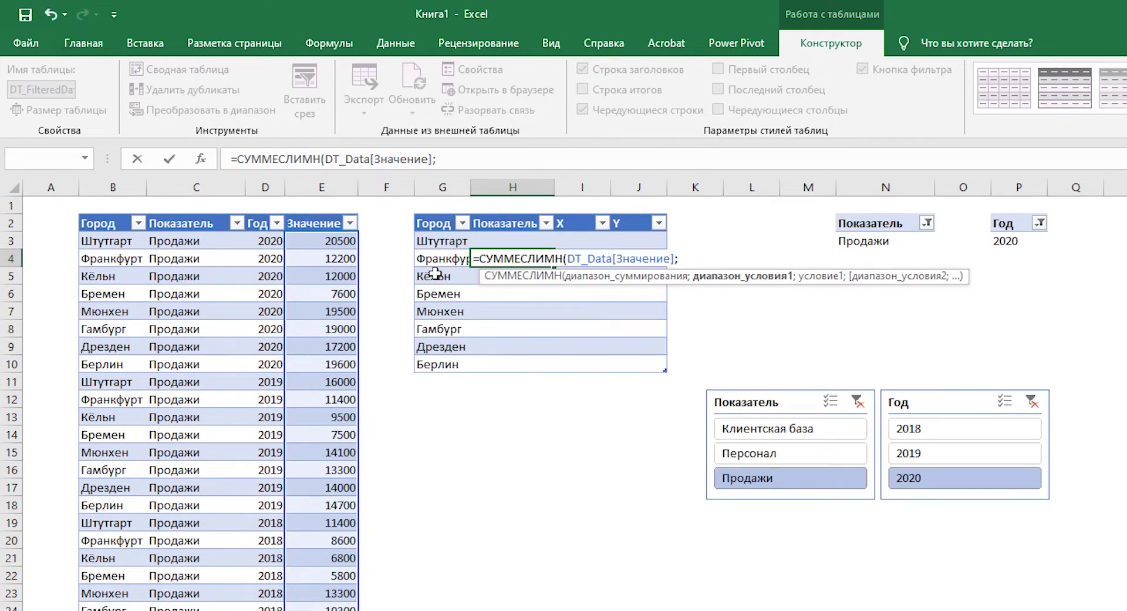
pyautogui.press('Left')
pyautogui.press('Left')
pyautogui.press('Left')
pyautogui.press('Left')
pyautogui.press('Left')
pyautogui.press('Left')
pyautogui.press('Up')
pyautogui.hotkey('ctrl', 'shift', 'Down')
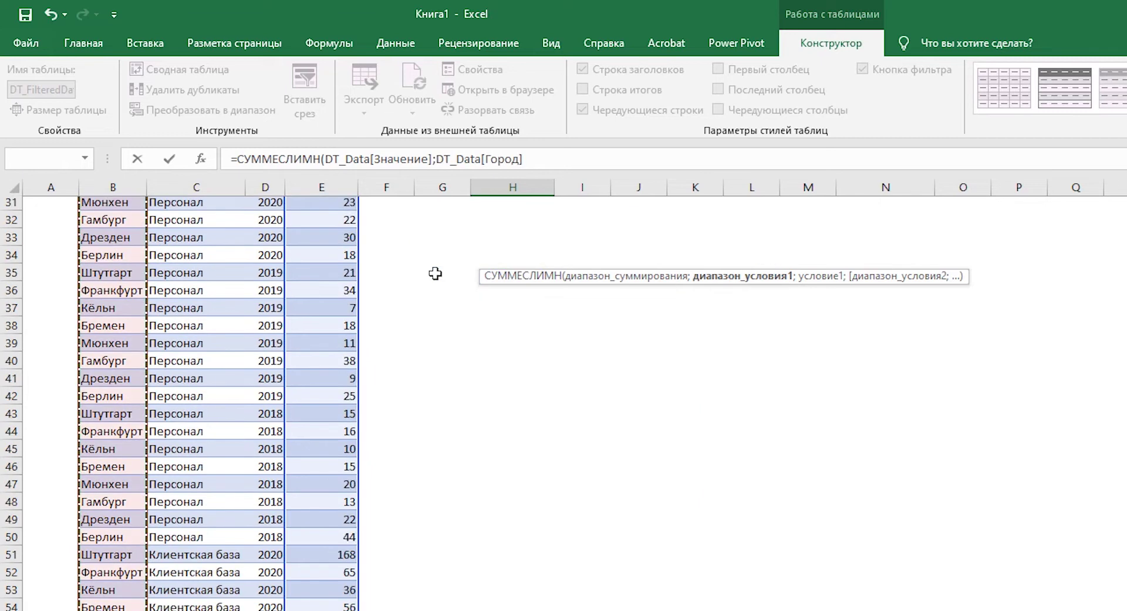
pyautogui.scroll(8, 435, 274)
pyautogui.scroll(3, 435, 273)
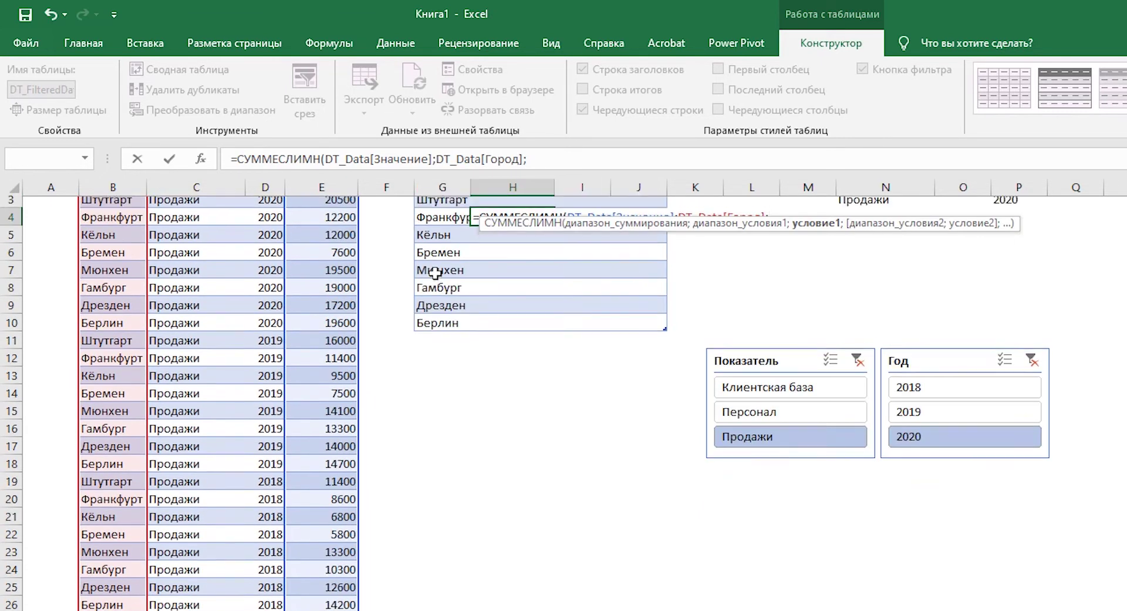
pyautogui.scroll(1, 436, 273)
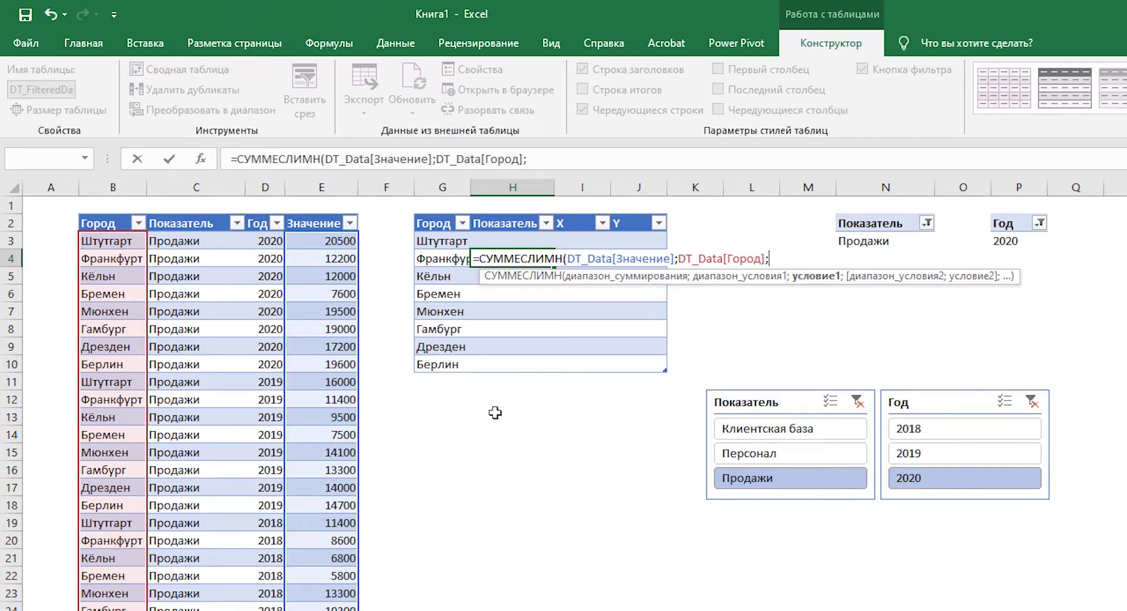
pyautogui.click(433, 257)
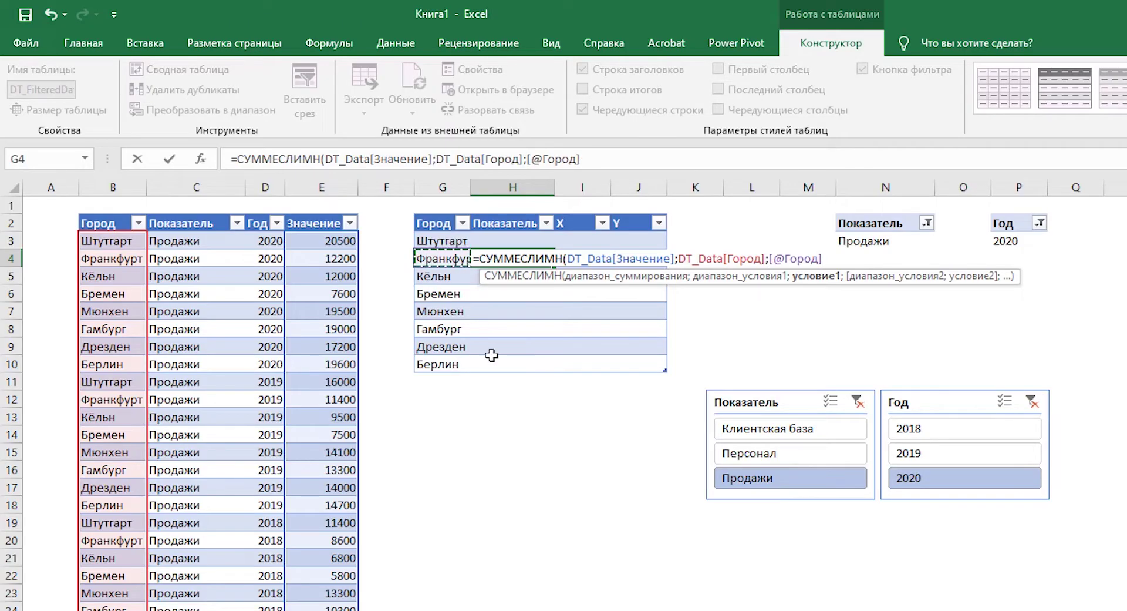
pyautogui.write(')')
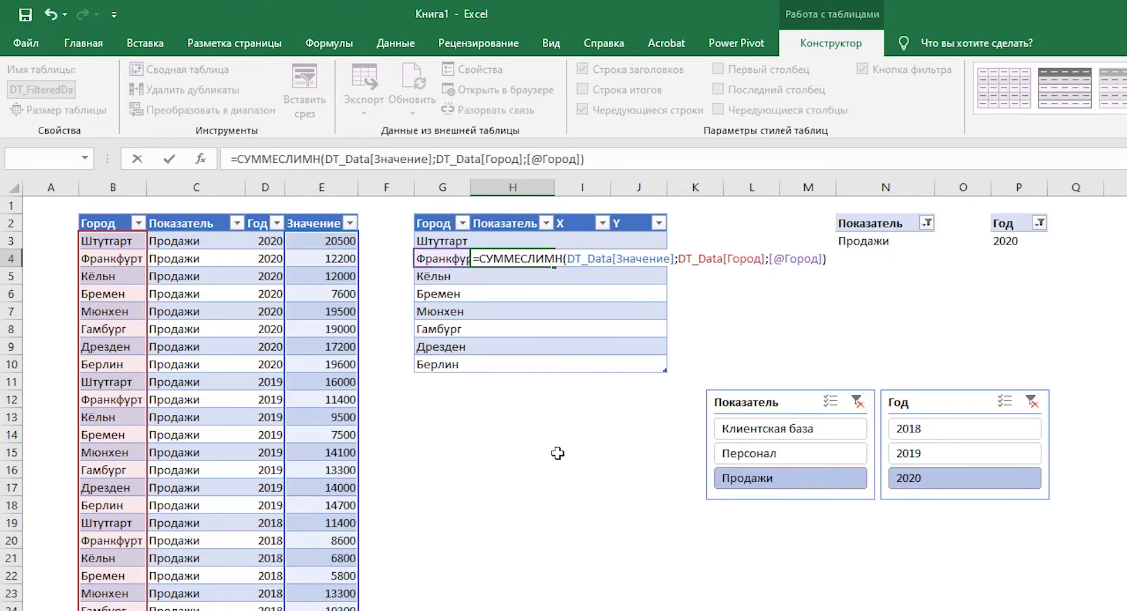
pyautogui.press('Return')
pyautogui.press('Up')
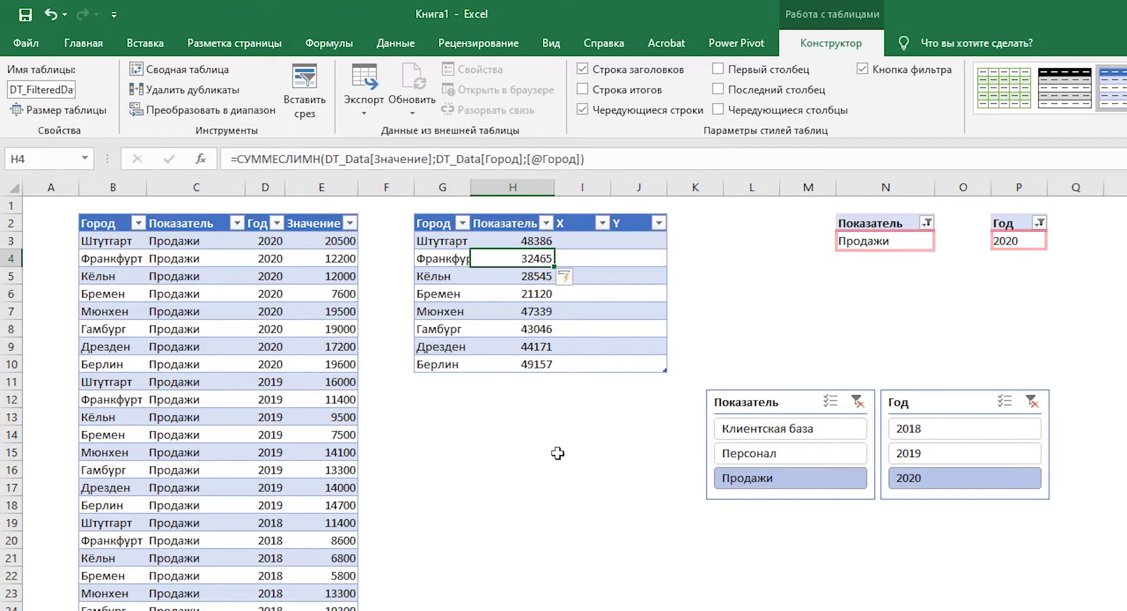
# Step: Add a DT_Data[Показатель] condition matching absolute $N$3 to the H4 formula
pyautogui.press('F2')
pyautogui.press('BackSpace')
pyautogui.write(';')
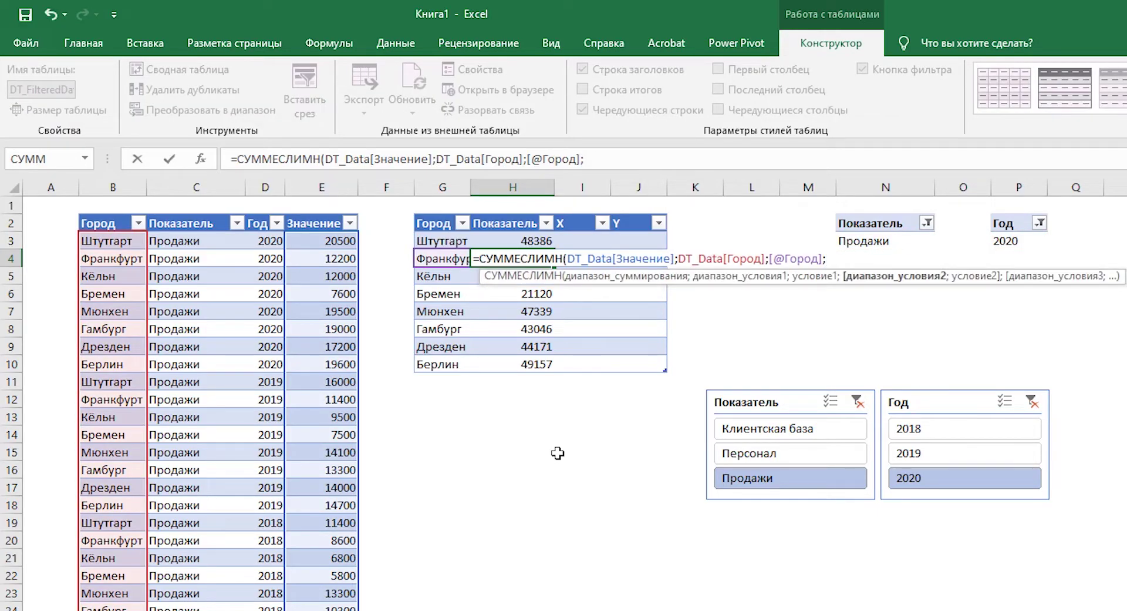
pyautogui.press('Left')
pyautogui.press('Left')
pyautogui.press('Left')
pyautogui.press('Left')
pyautogui.press('Left')
pyautogui.hotkey('ctrl', 'space')
pyautogui.scroll(-10, 558, 452)
pyautogui.scroll(-2, 558, 453)
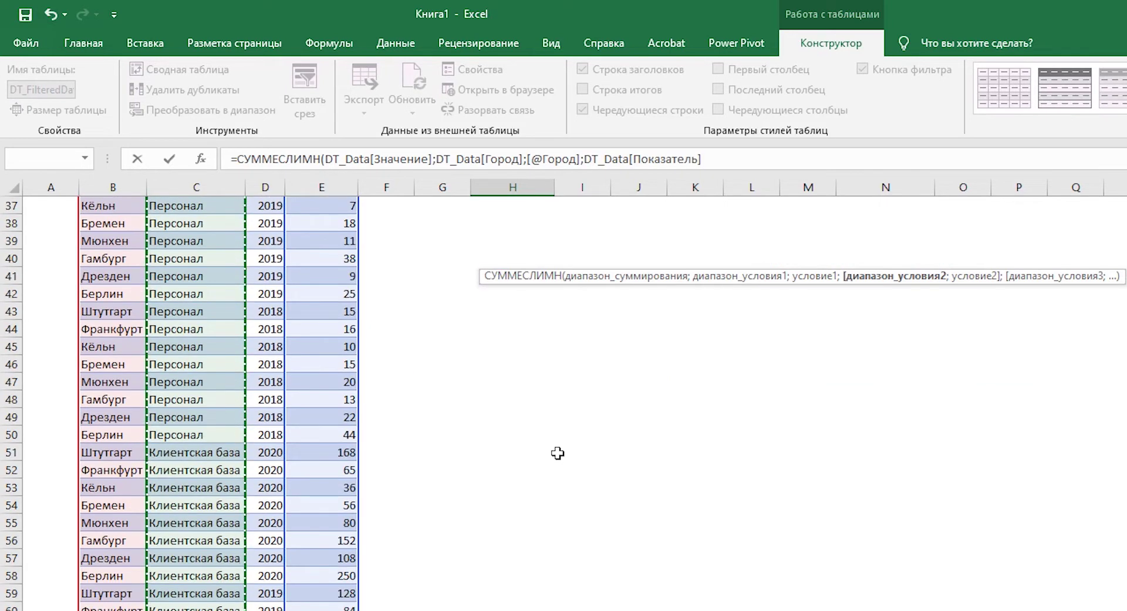
pyautogui.write(';')
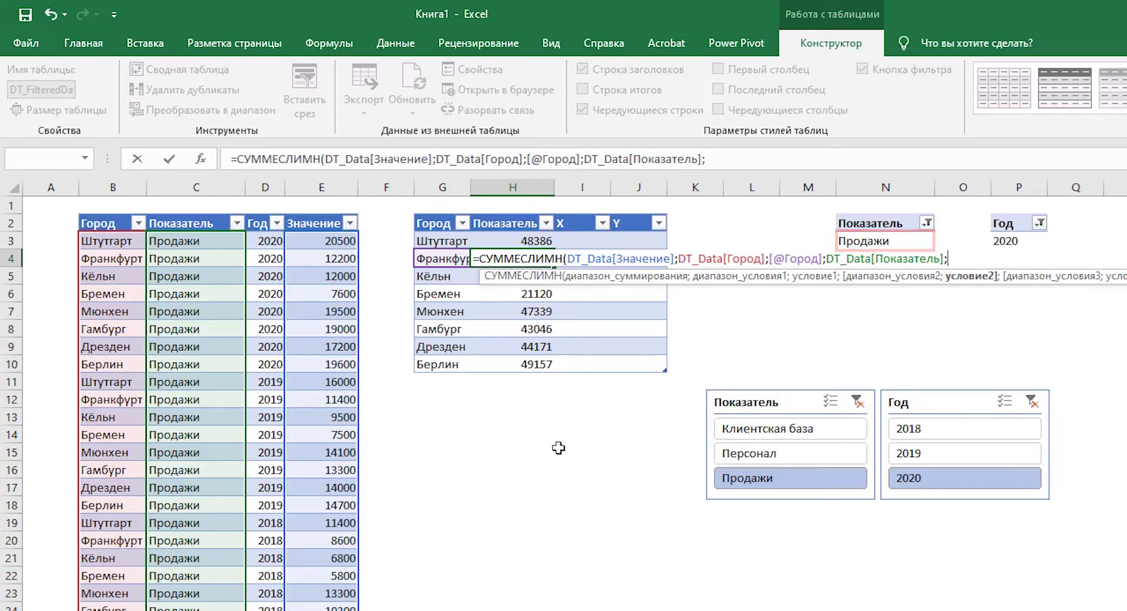
pyautogui.click(873, 239)
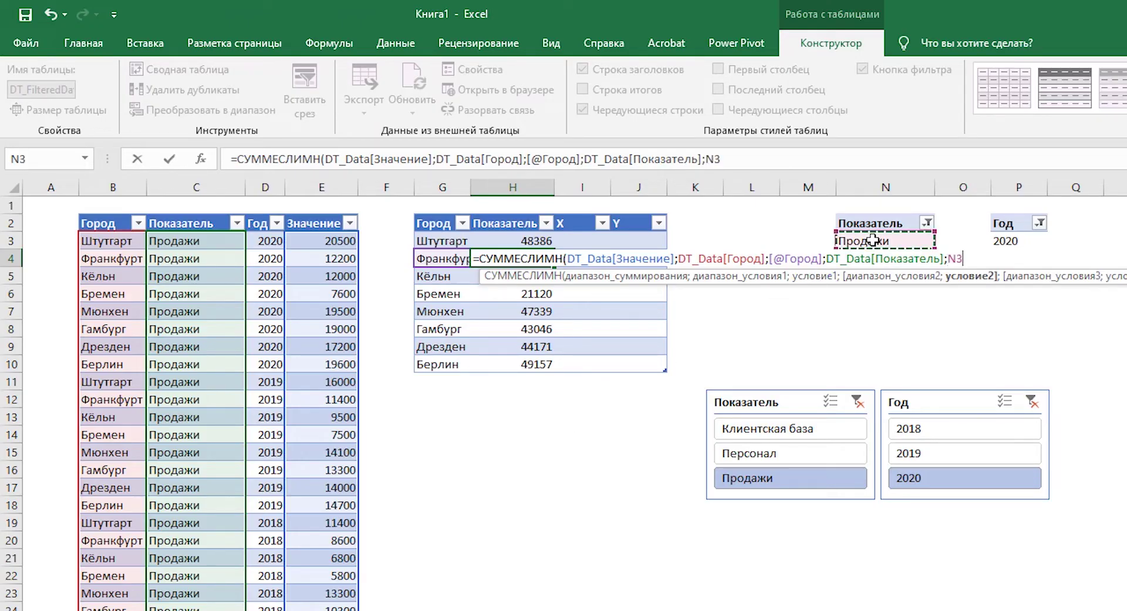
pyautogui.press('F4')
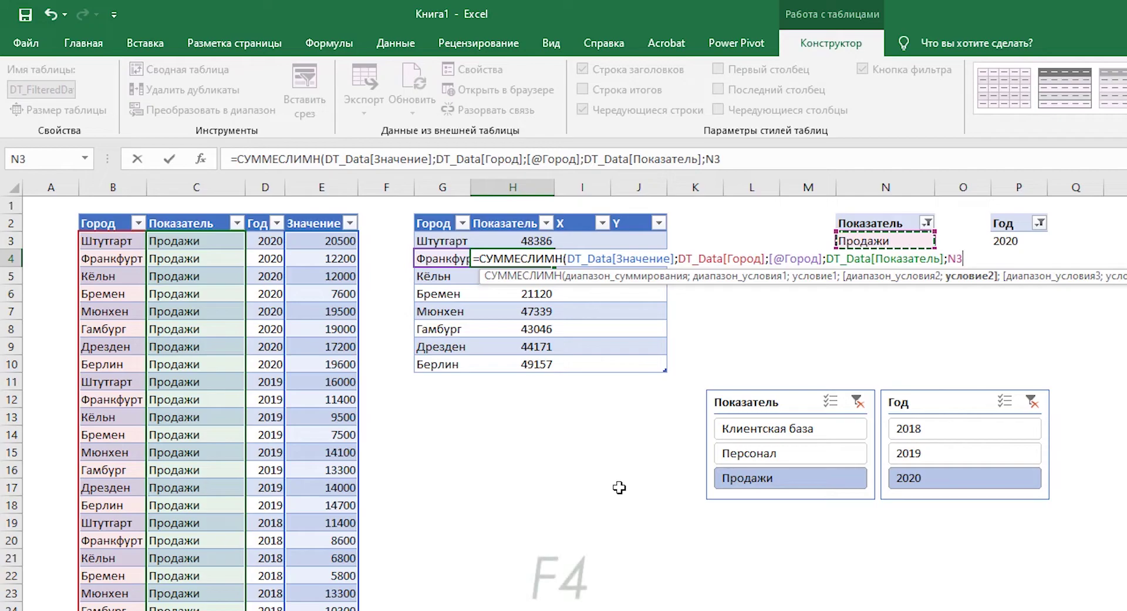
pyautogui.write(';')
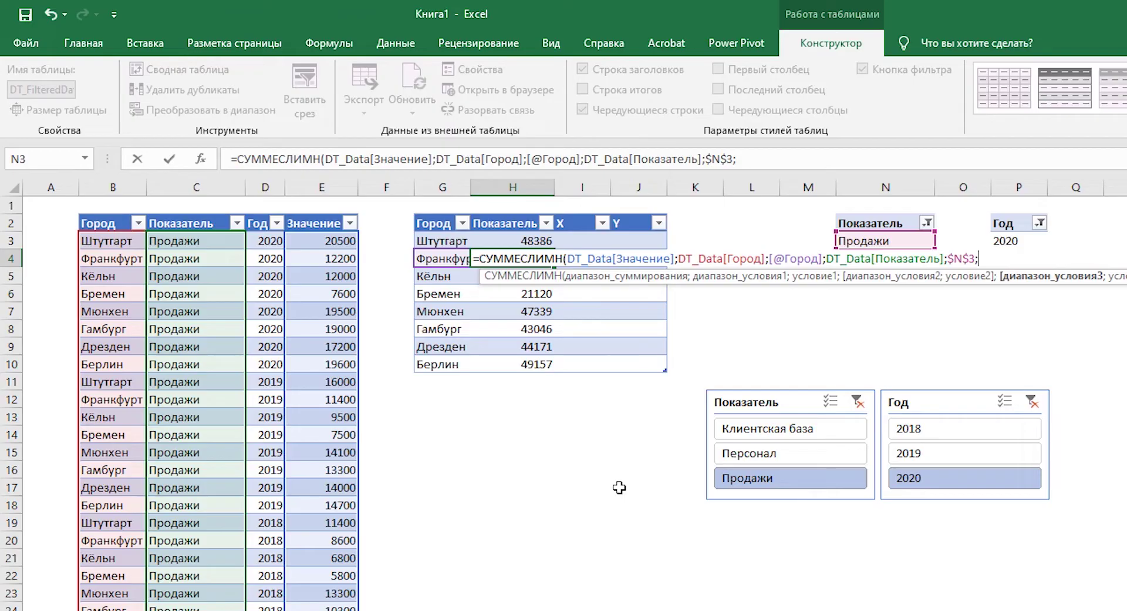
# Step: Add a DT_Data[Год] condition matching $P$3 and commit the formula for all cities
pyautogui.press('Left')
pyautogui.press('Left')
pyautogui.press('Left')
pyautogui.press('Left')
pyautogui.press('Up')
pyautogui.hotkey('ctrl', 'shift', 'Down')
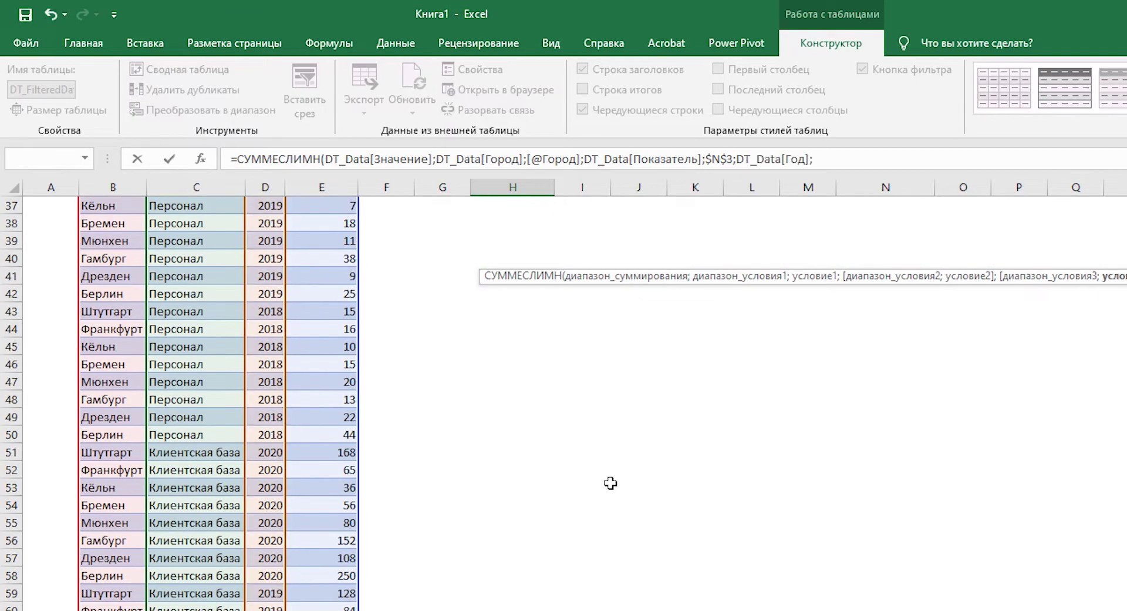
pyautogui.write(';')
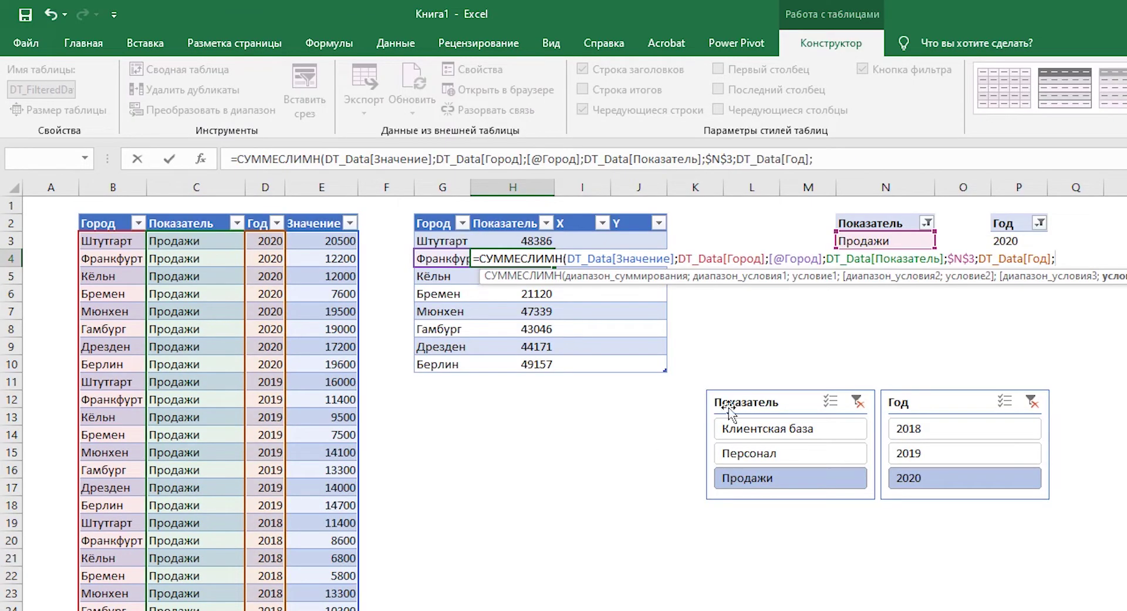
pyautogui.click(1029, 240)
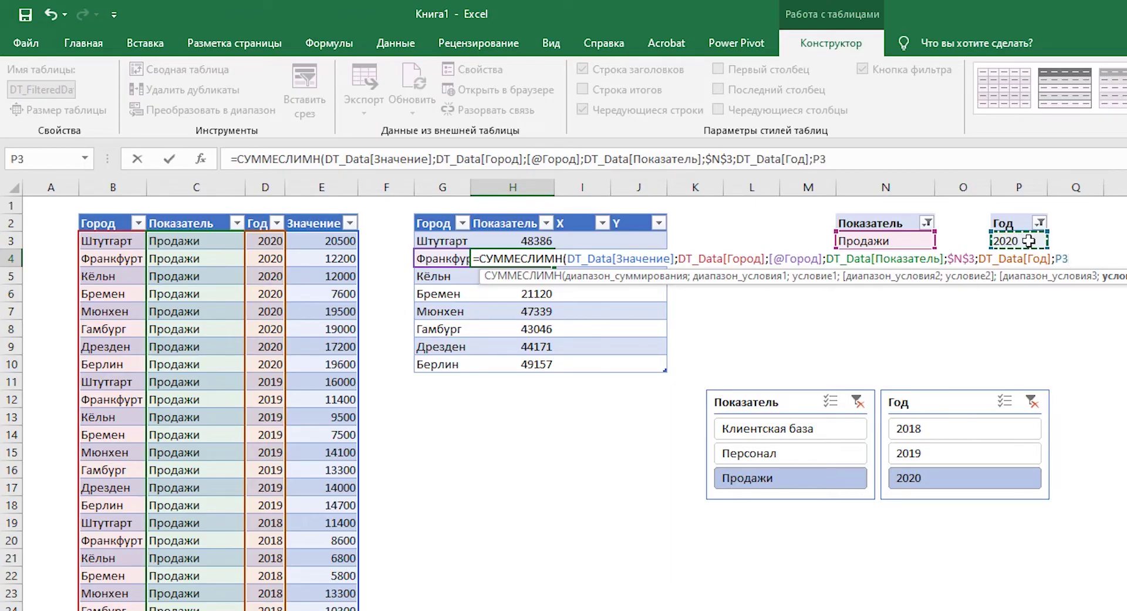
pyautogui.press('F4')
pyautogui.write(')')
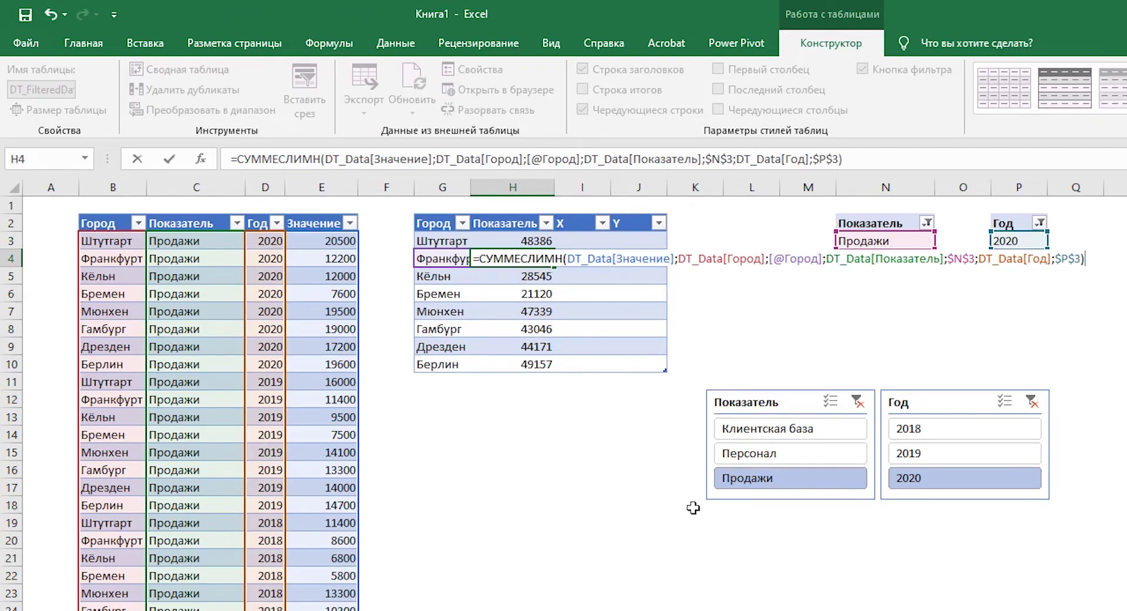
pyautogui.hotkey('ctrl', 'Return')
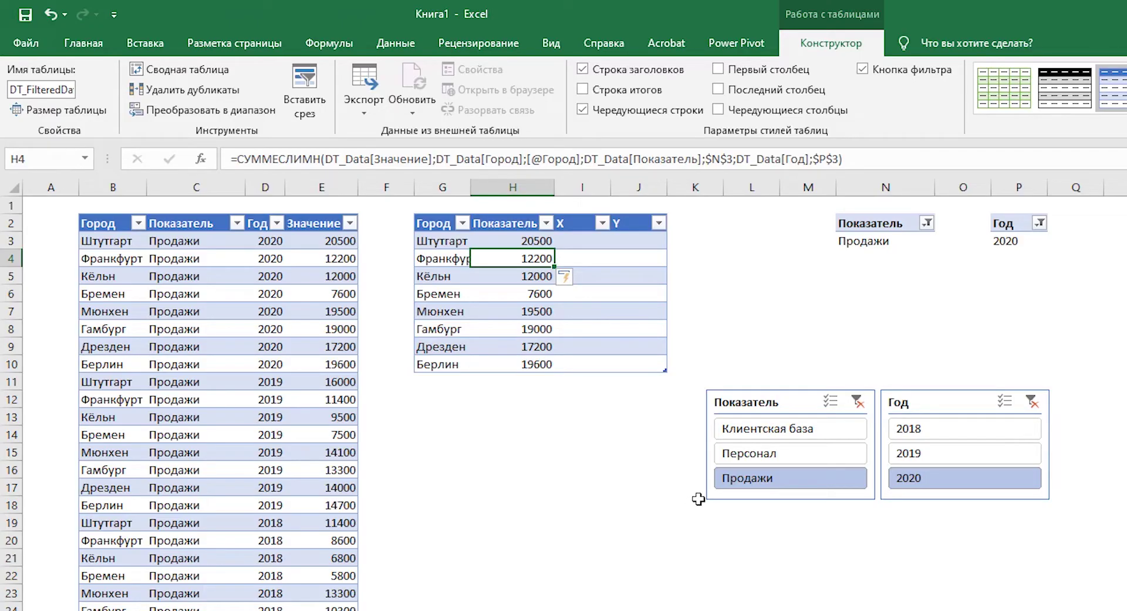
pyautogui.click(925, 452)
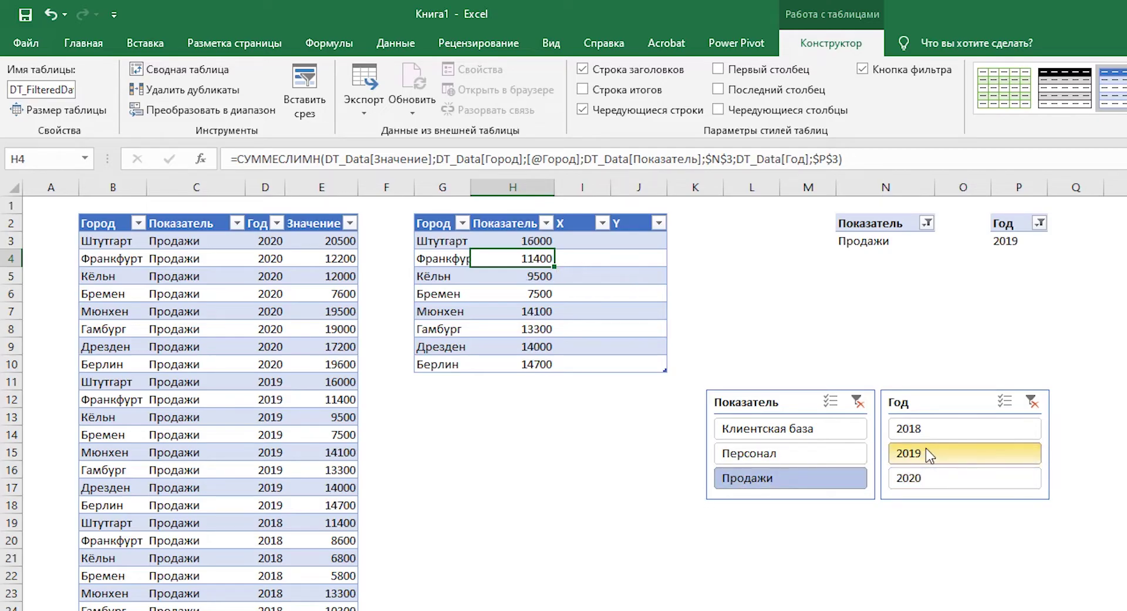
pyautogui.click(841, 438)
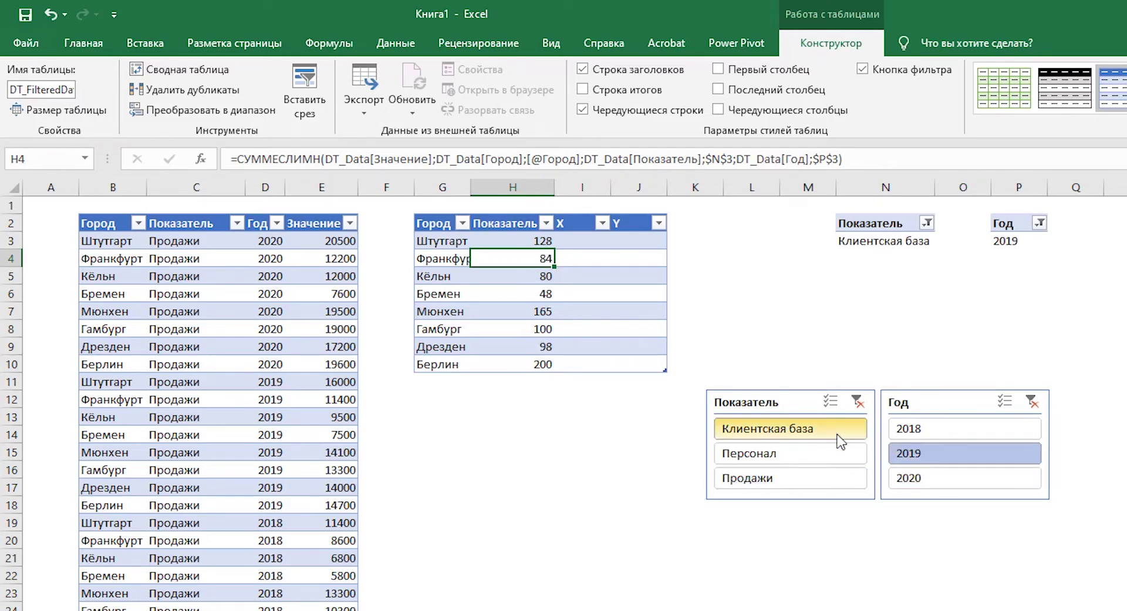
pyautogui.click(843, 473)
pyautogui.click(912, 473)
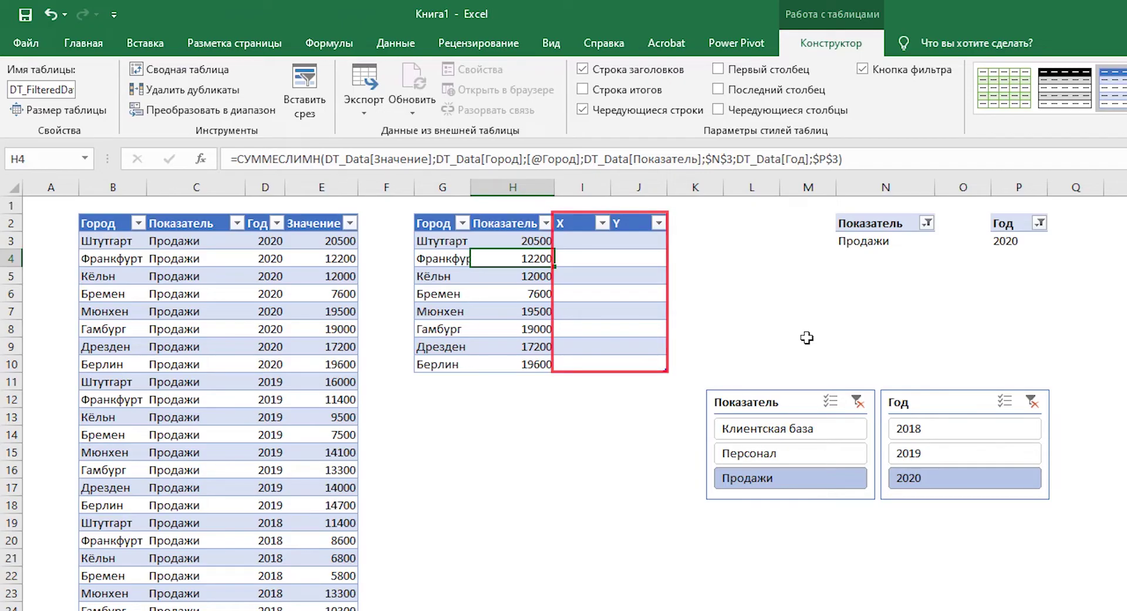
# Step: Insert an empty basic Точечная scatter chart from the Вставка tab
pyautogui.hotkey('ctrl', 'Home')
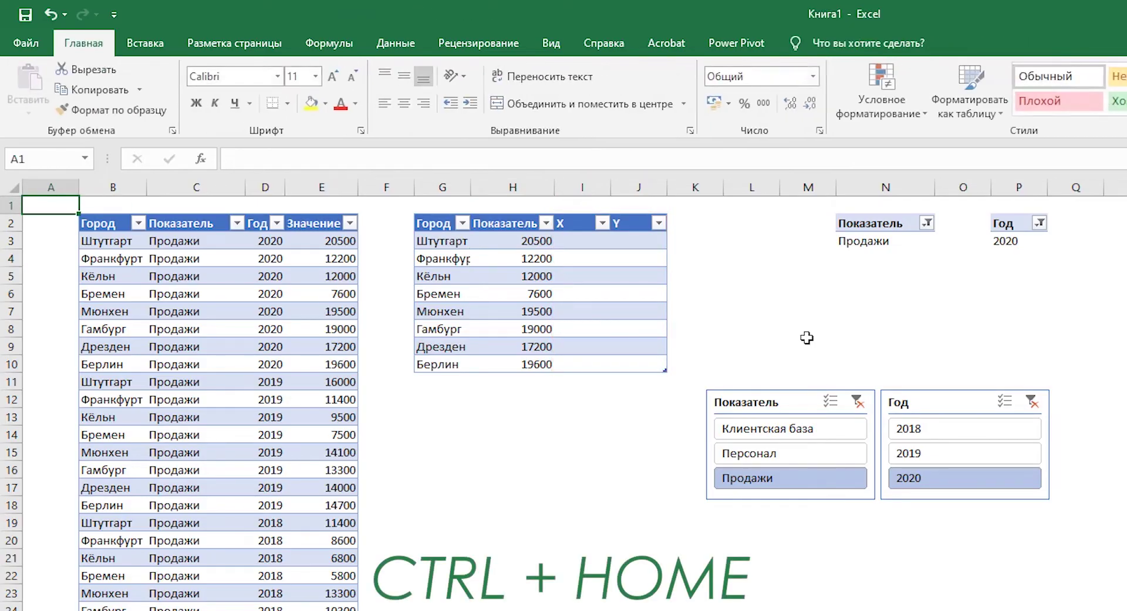
pyautogui.click(154, 40)
pyautogui.click(759, 109)
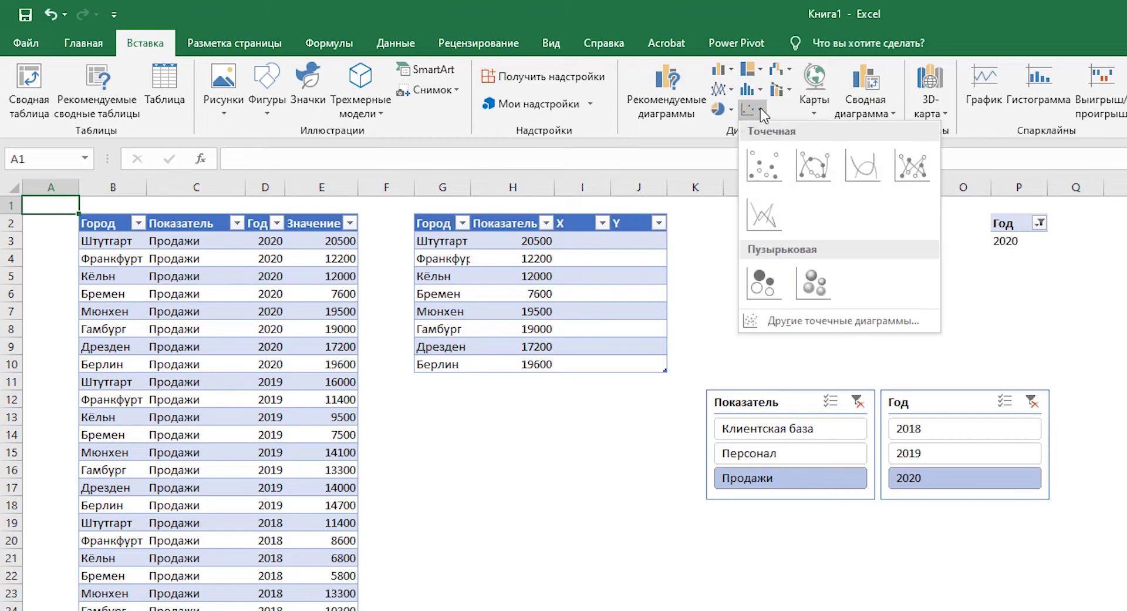
pyautogui.click(763, 166)
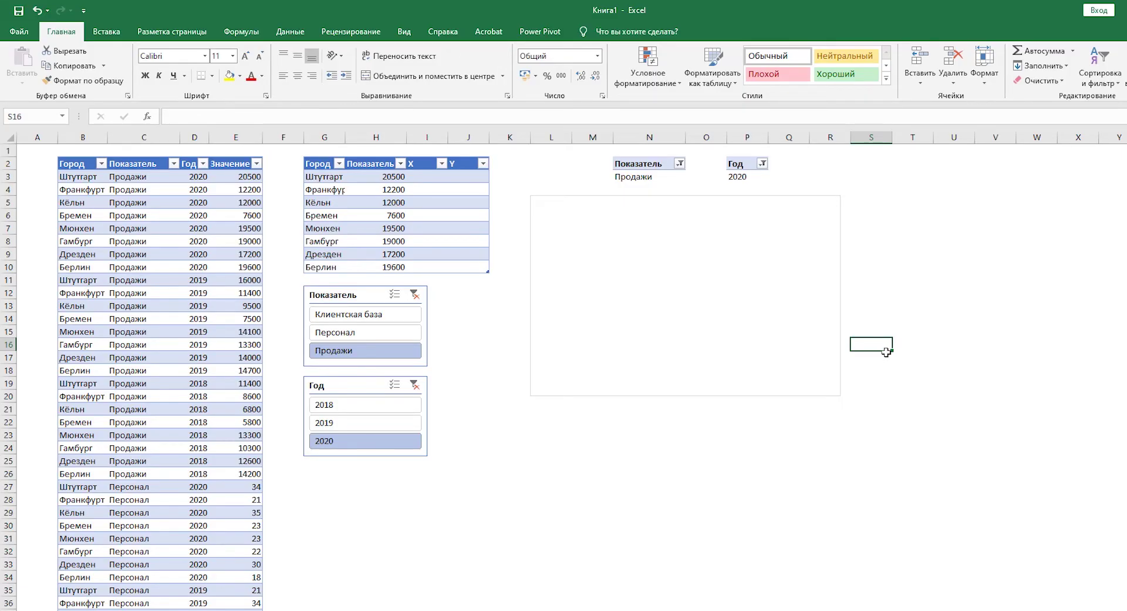
# Step: Add a new series to the empty chart, named from cell N3
pyautogui.rightClick(768, 302)
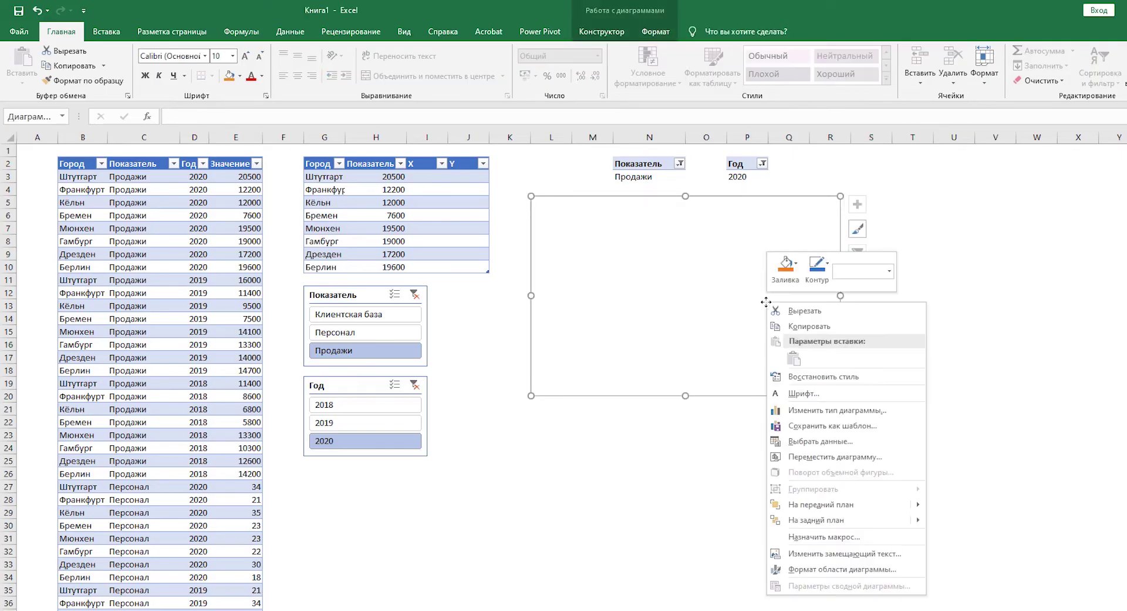
pyautogui.click(822, 441)
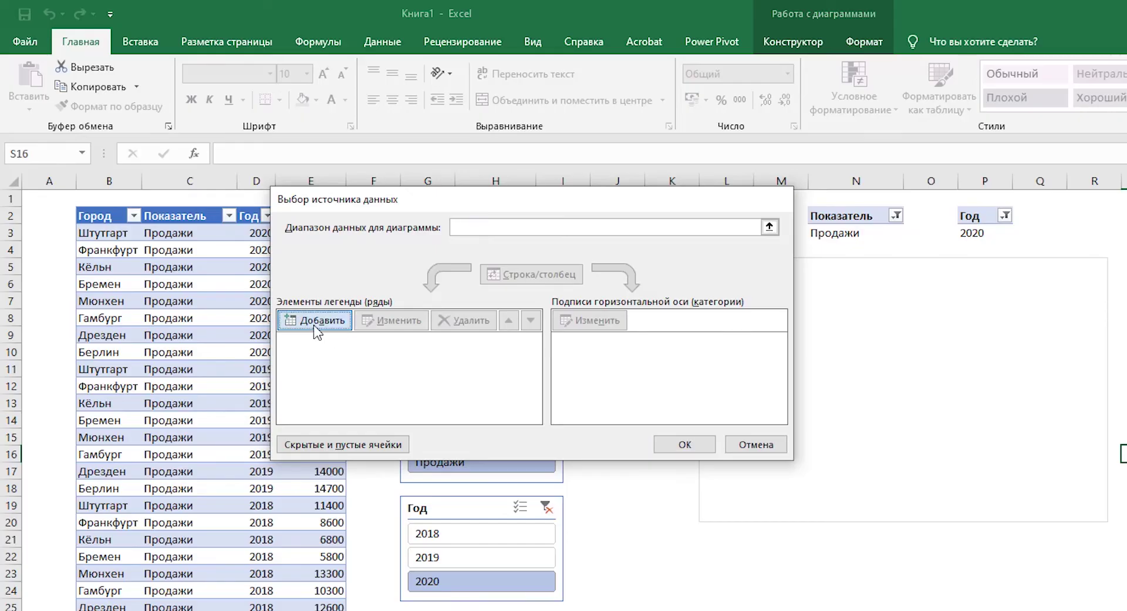
pyautogui.click(315, 327)
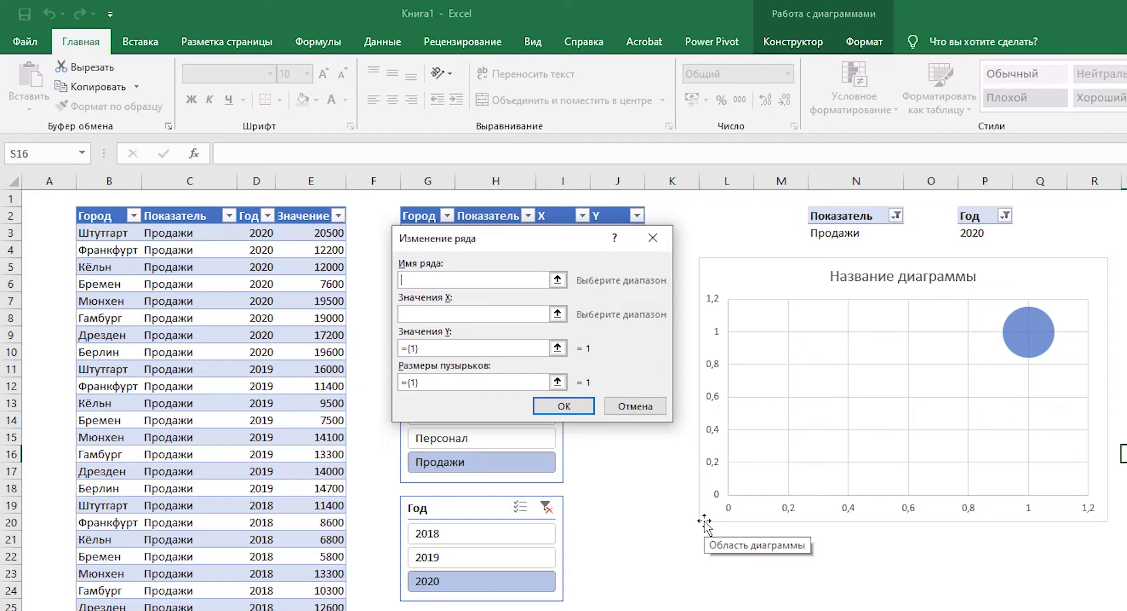
pyautogui.click(833, 233)
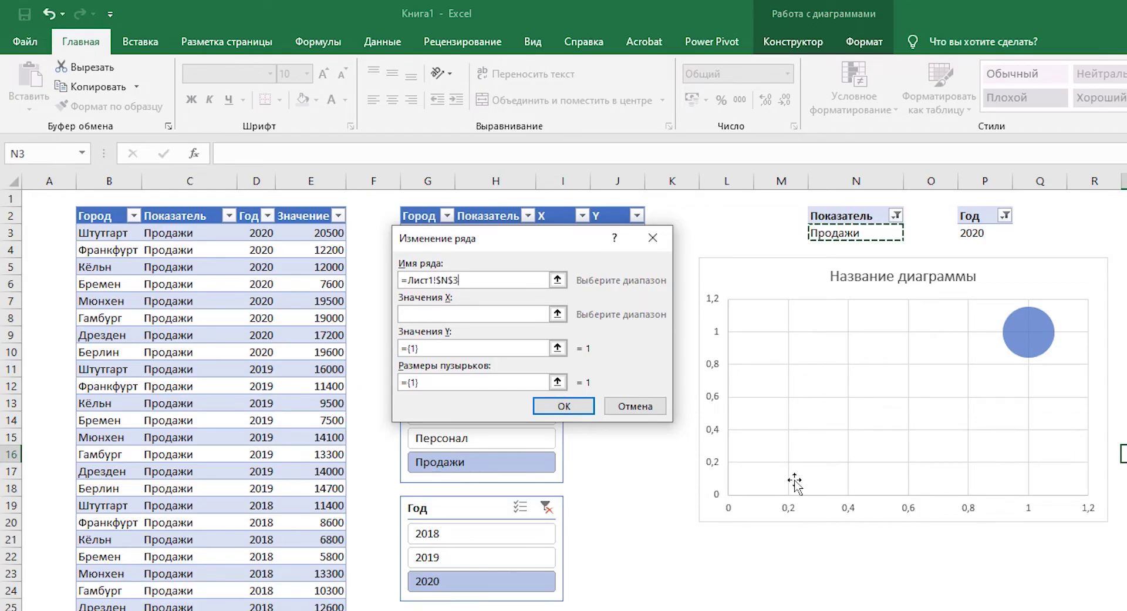
pyautogui.moveTo(515, 246); pyautogui.dragTo(812, 264)
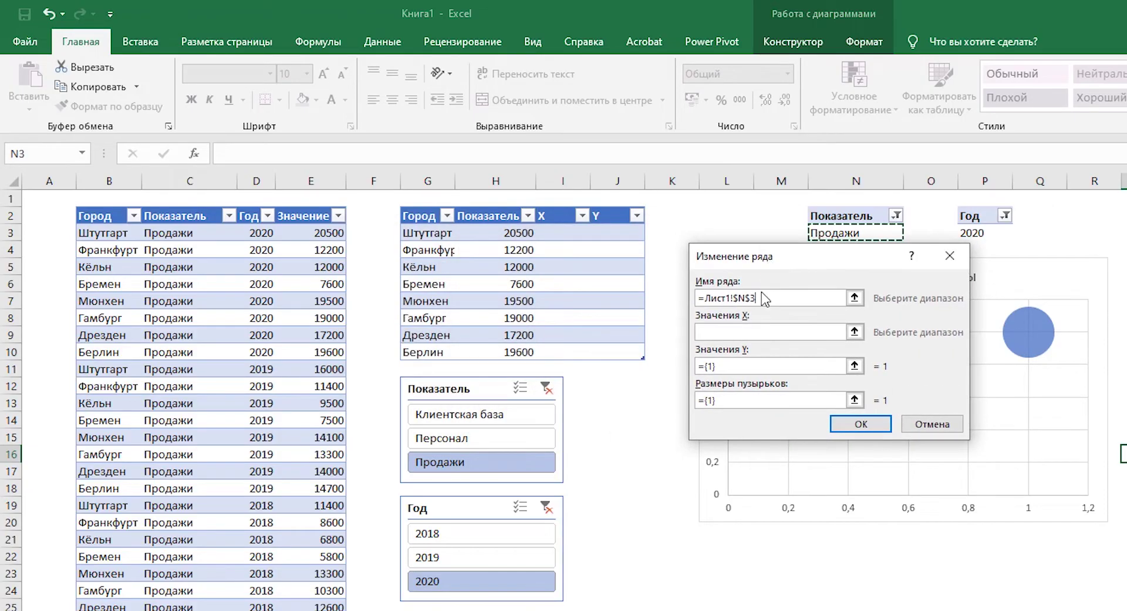
# Step: Give the series X values I3:I10, Y values J3:J10 and bubble sizes H3:H10
pyautogui.press('Tab')
pyautogui.moveTo(574, 235); pyautogui.dragTo(575, 352)
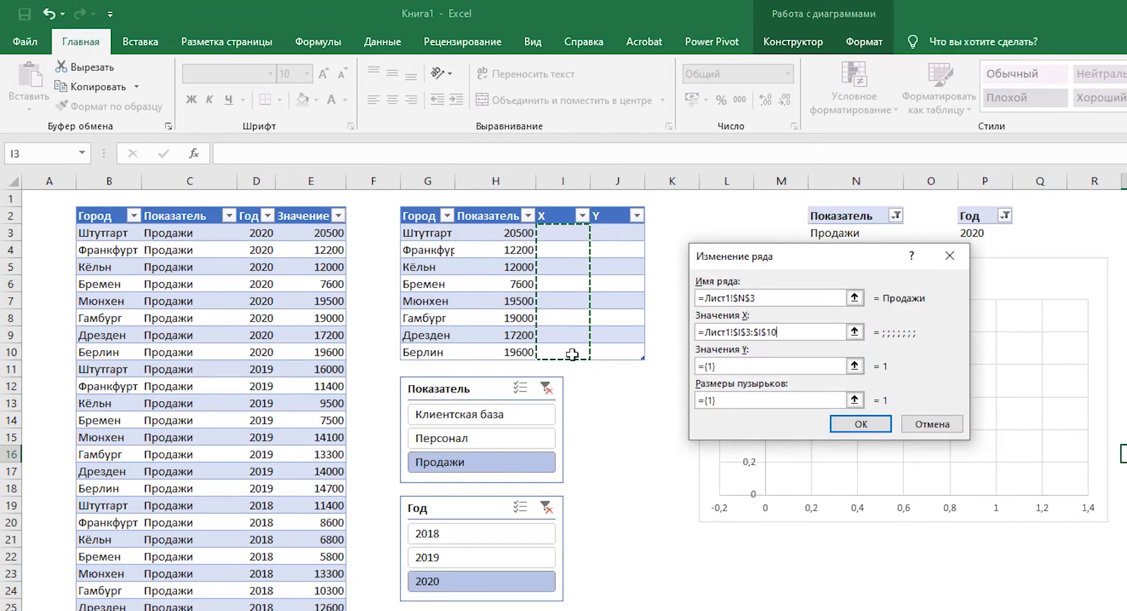
pyautogui.press('Tab')
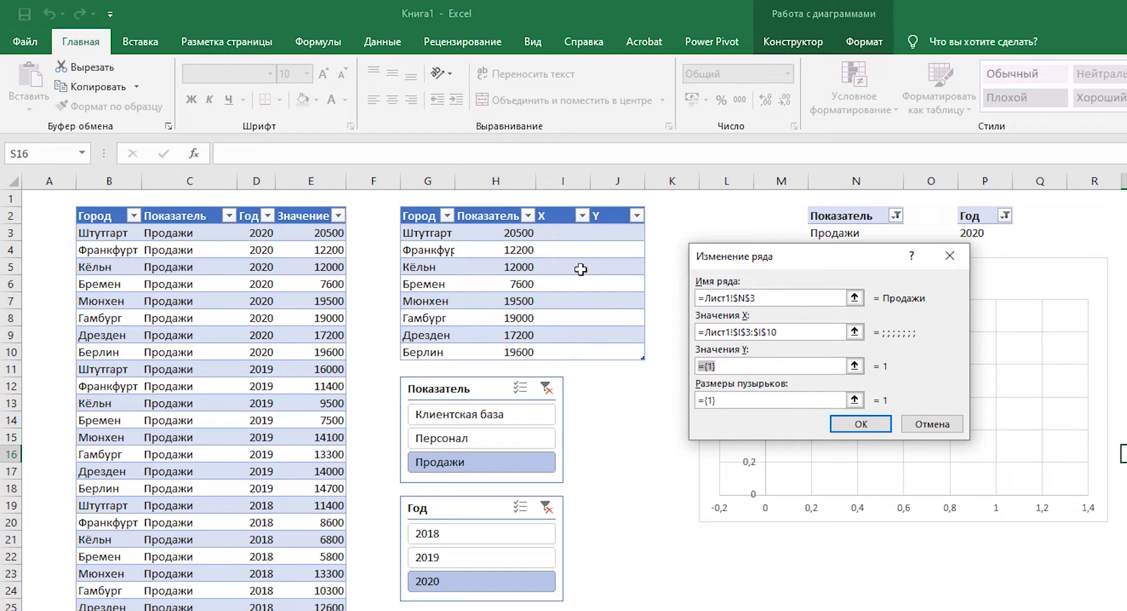
pyautogui.moveTo(594, 237); pyautogui.dragTo(611, 359)
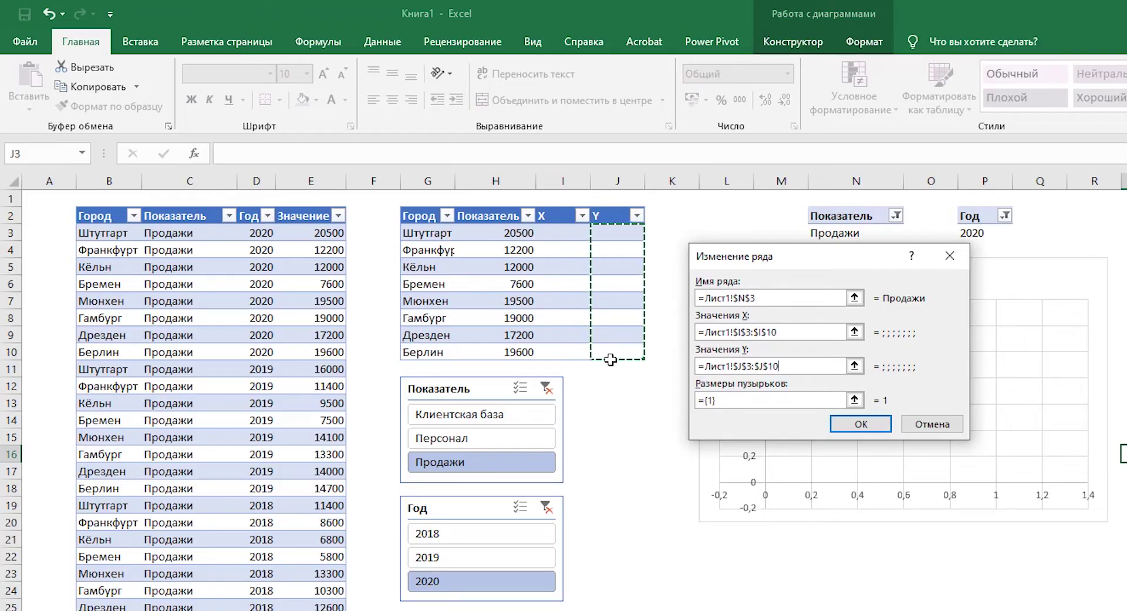
pyautogui.press('Tab')
pyautogui.moveTo(504, 232); pyautogui.dragTo(503, 351)
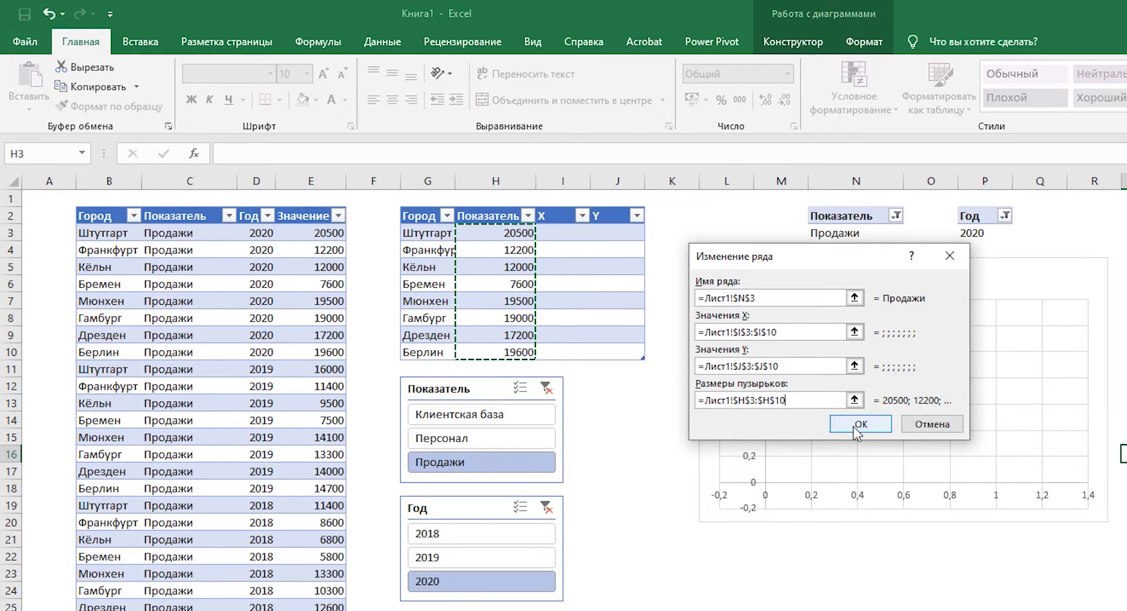
pyautogui.click(859, 423)
pyautogui.click(684, 444)
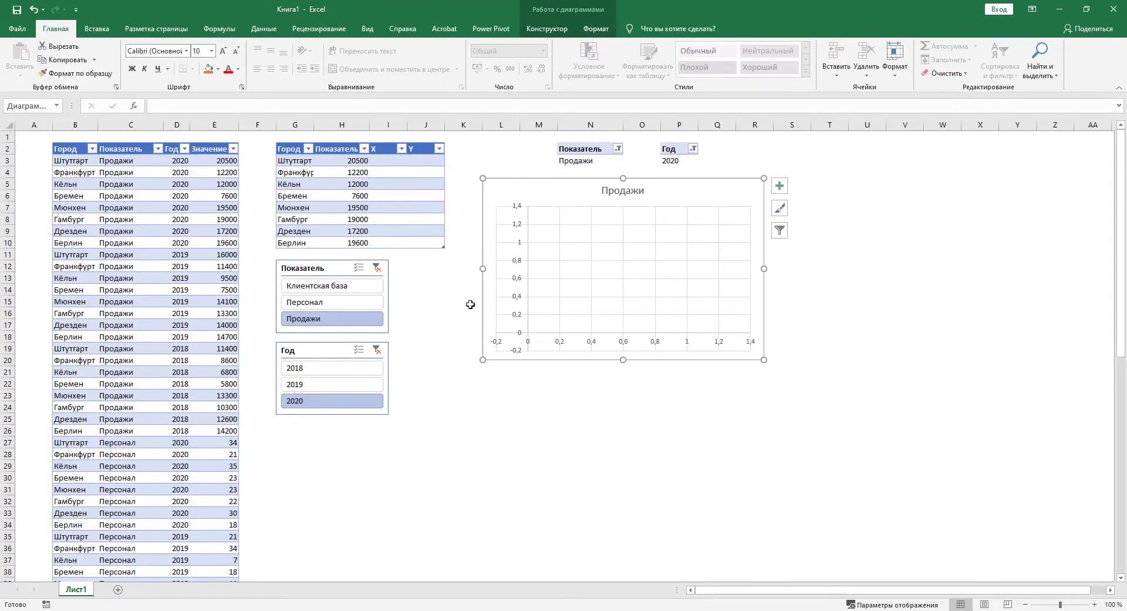
# Step: Set the vertical axis bounds to minimum 0 and maximum 100
pyautogui.doubleClick(518, 301)
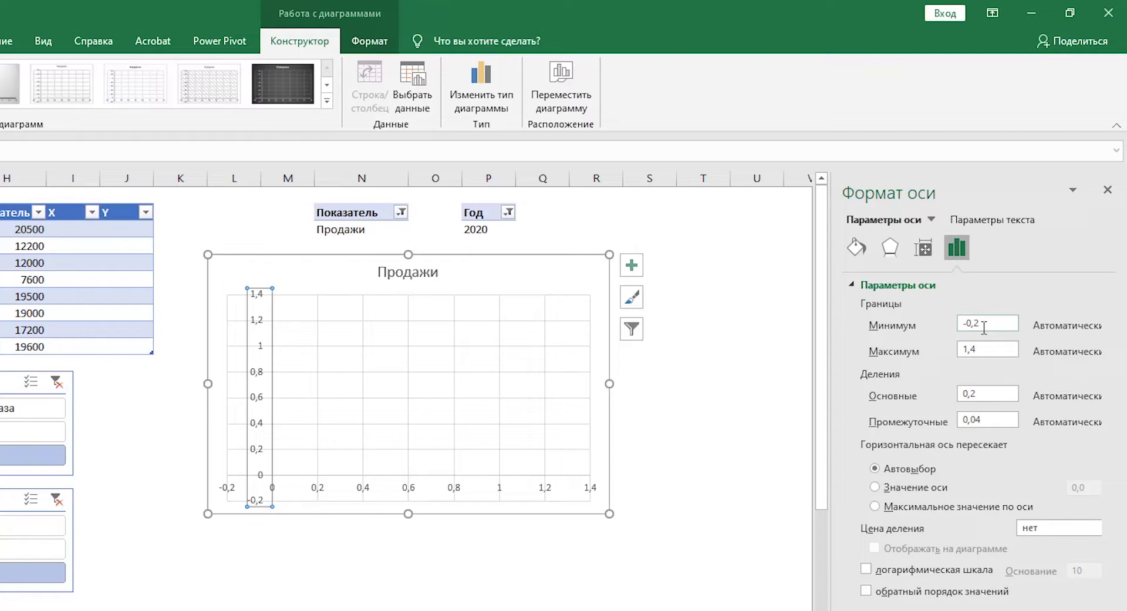
pyautogui.moveTo(1025, 227); pyautogui.dragTo(1002, 228)
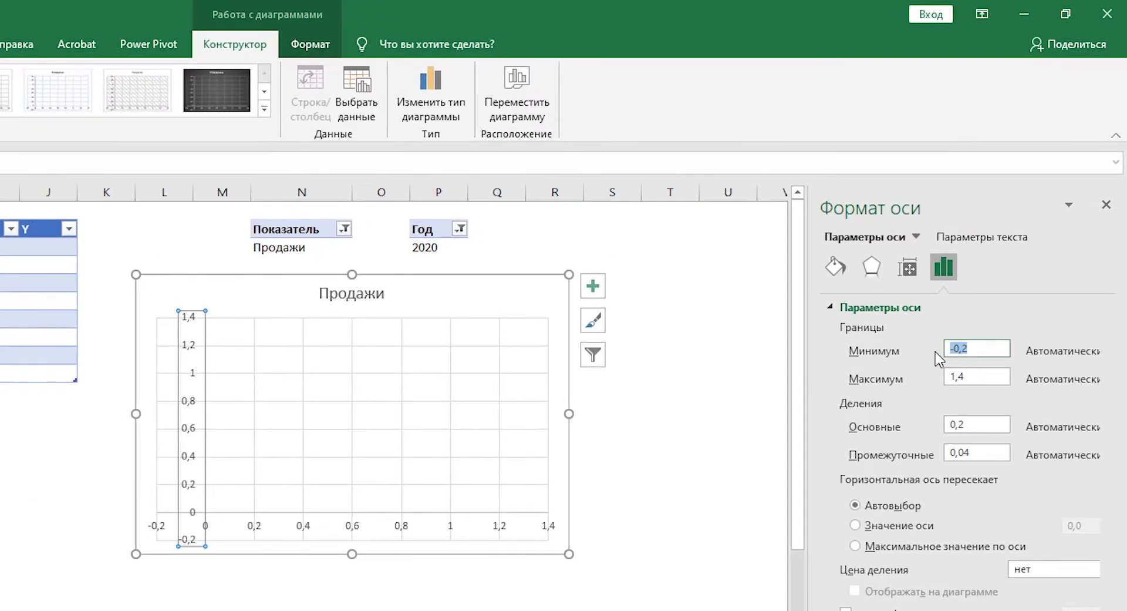
pyautogui.write('0')
pyautogui.press('Tab')
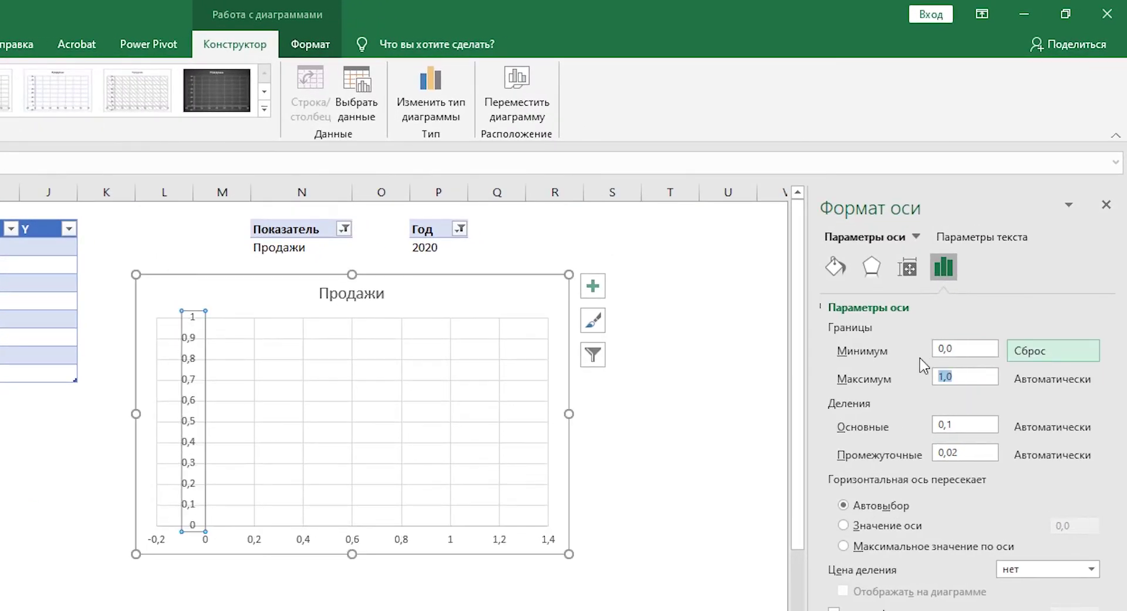
pyautogui.write('100')
pyautogui.press('Return')
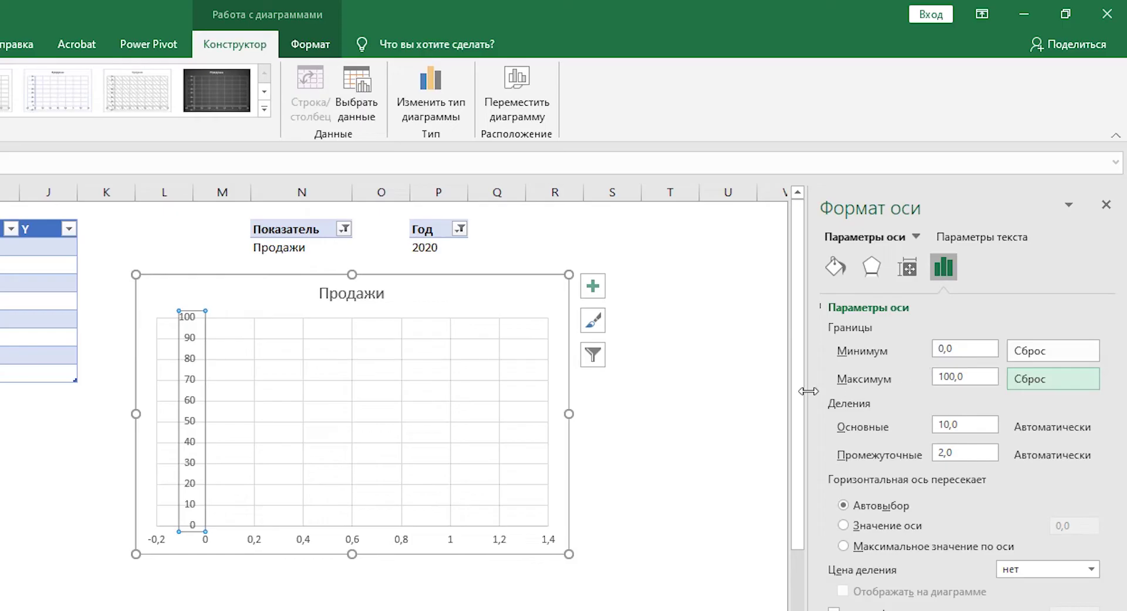
# Step: Set the horizontal axis bounds to minimum 0 and maximum 100
pyautogui.click(455, 533)
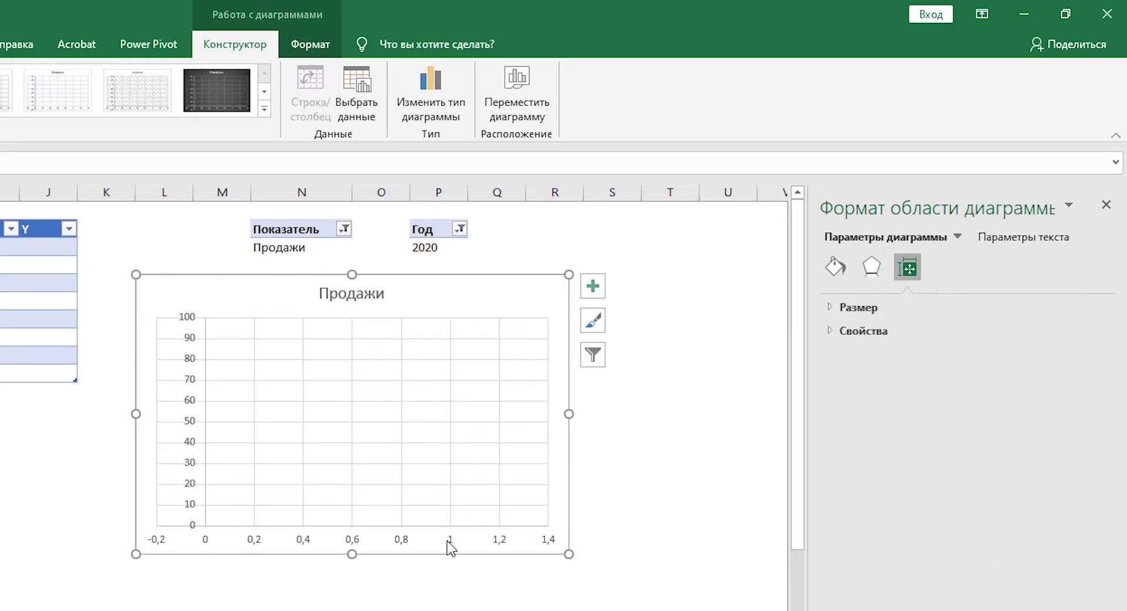
pyautogui.click(451, 538)
pyautogui.click(948, 265)
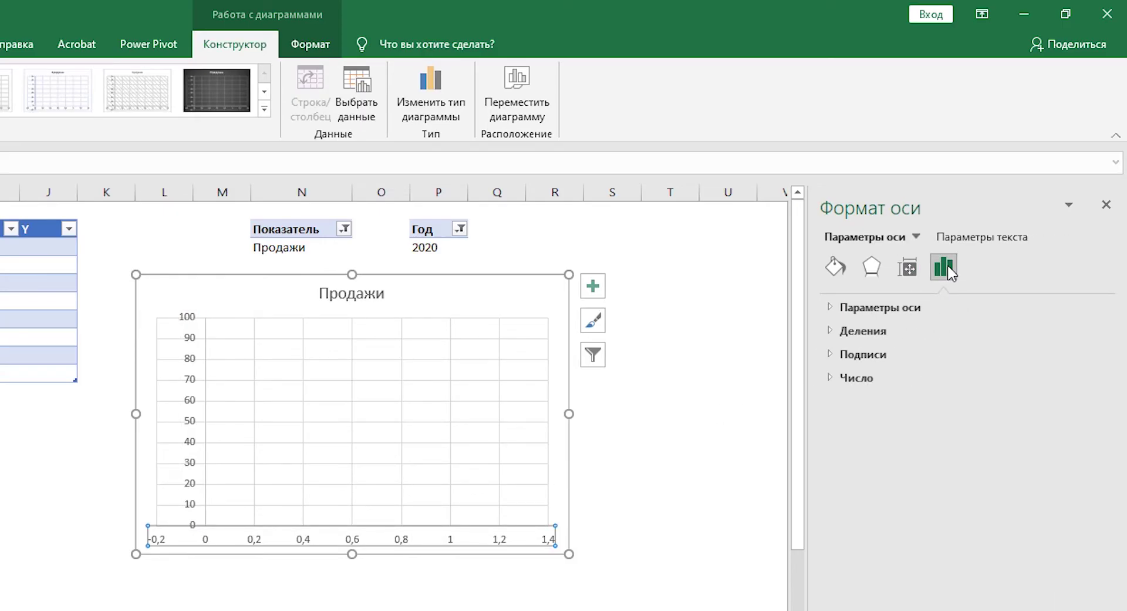
pyautogui.click(890, 308)
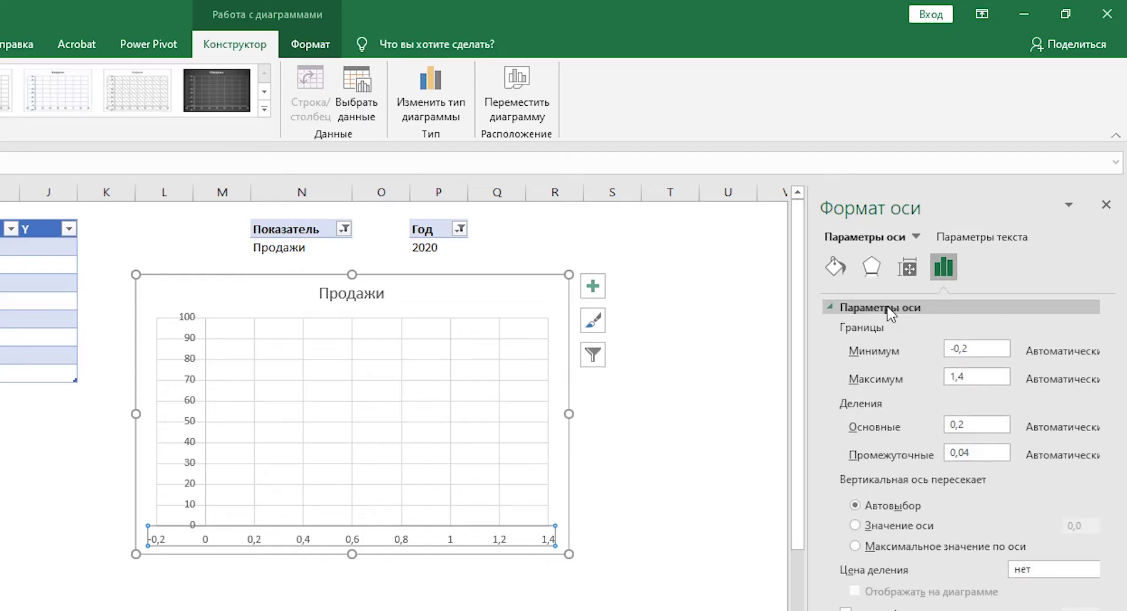
pyautogui.doubleClick(1000, 355)
pyautogui.write('0')
pyautogui.press('Return')
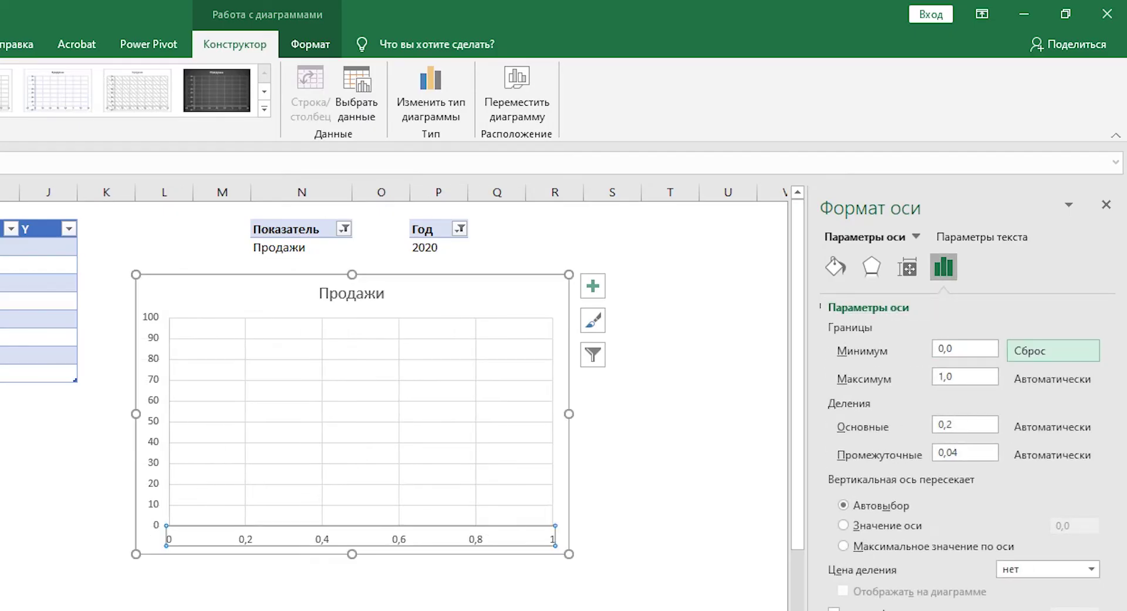
pyautogui.doubleClick(965, 376)
pyautogui.write('100')
pyautogui.press('Return')
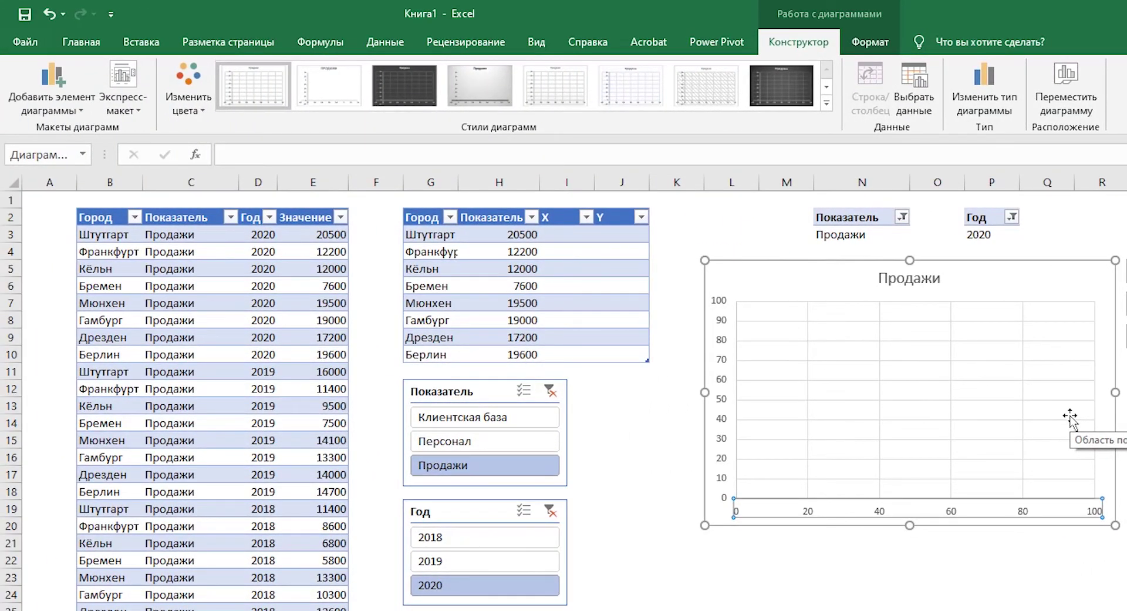
# Step: Enter a test value of 50 in cell I3, replacing an initial 20
pyautogui.click(562, 241)
pyautogui.write('20')
pyautogui.press('Tab')
pyautogui.press('Tab')
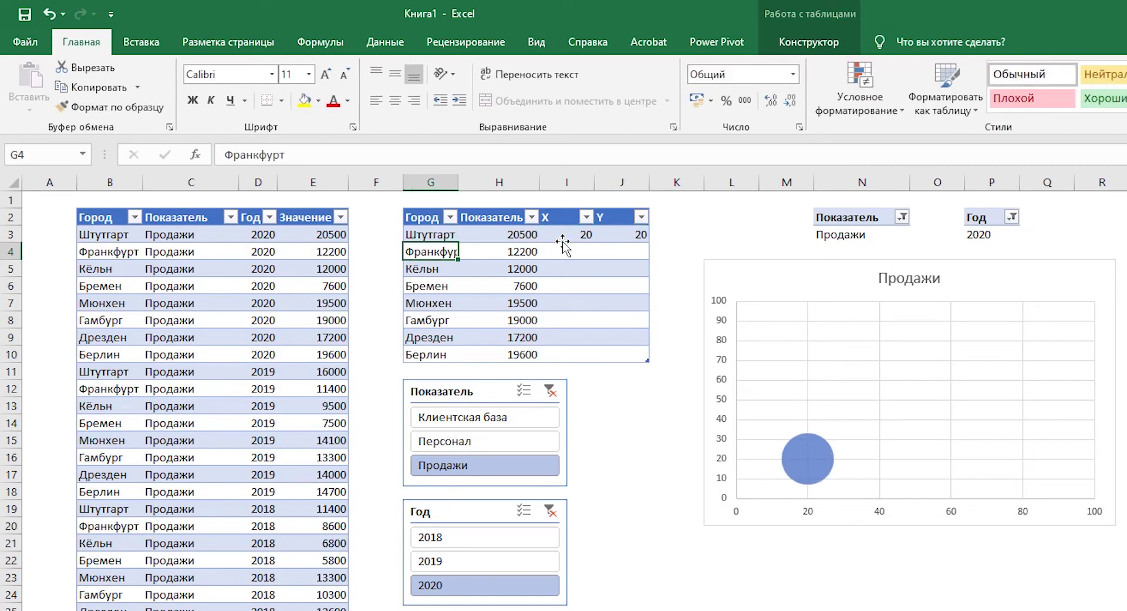
pyautogui.click(563, 241)
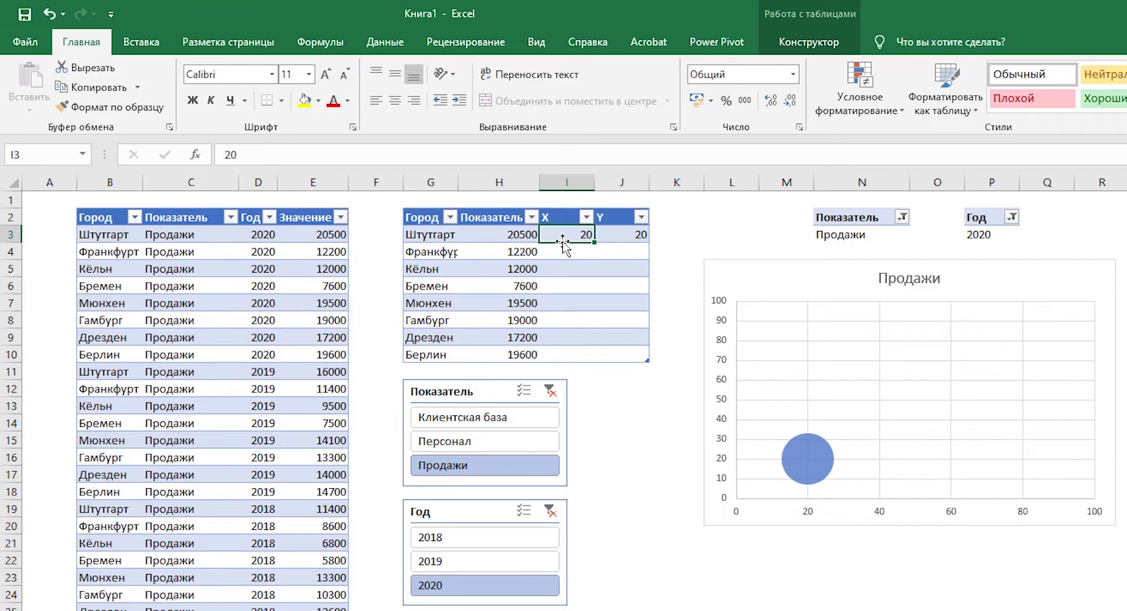
pyautogui.write('50')
pyautogui.press('Return')
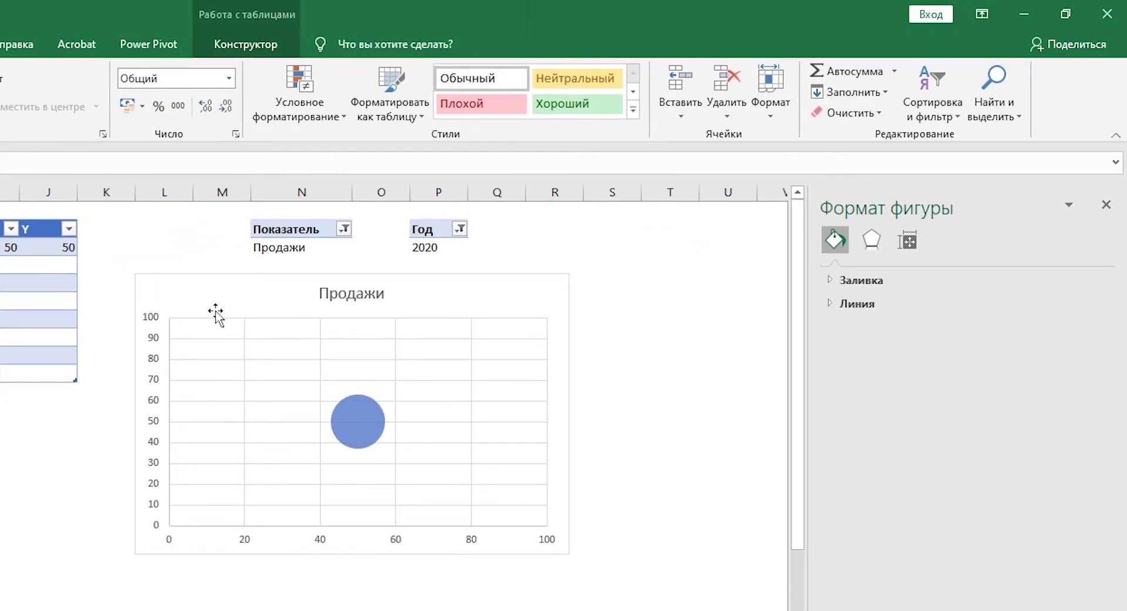
# Step: Switch the chart's plot area fill to Picture or texture fill
pyautogui.click(228, 317)
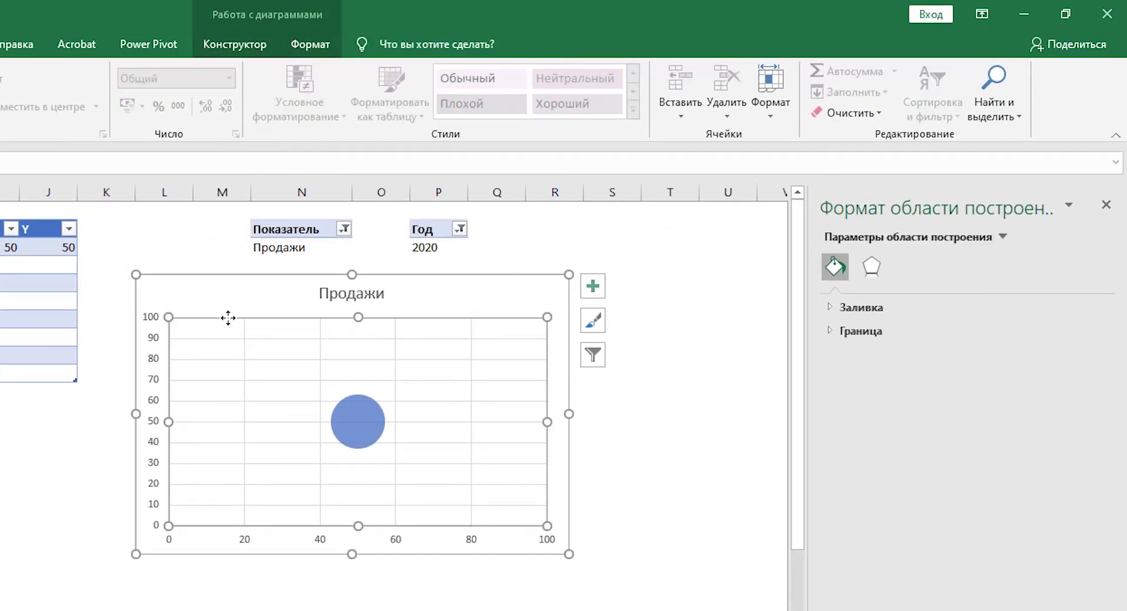
pyautogui.click(831, 309)
pyautogui.click(872, 395)
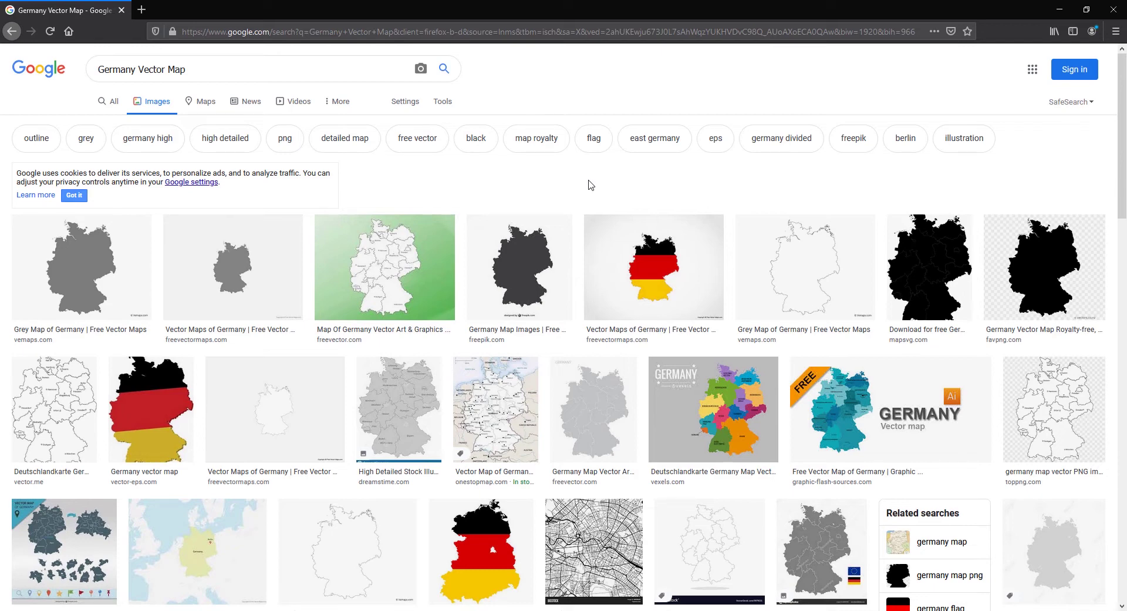
# Step: Filter the Germany Vector Map results to Creative Commons licences and preview Karte Deutschland.svg
pyautogui.click(440, 103)
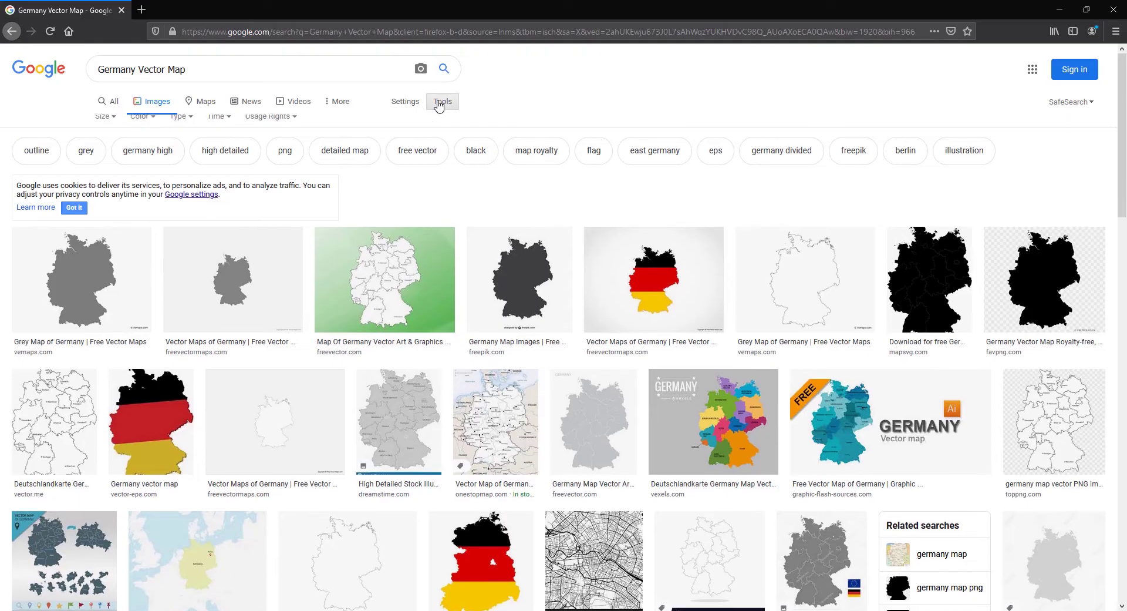
pyautogui.click(282, 124)
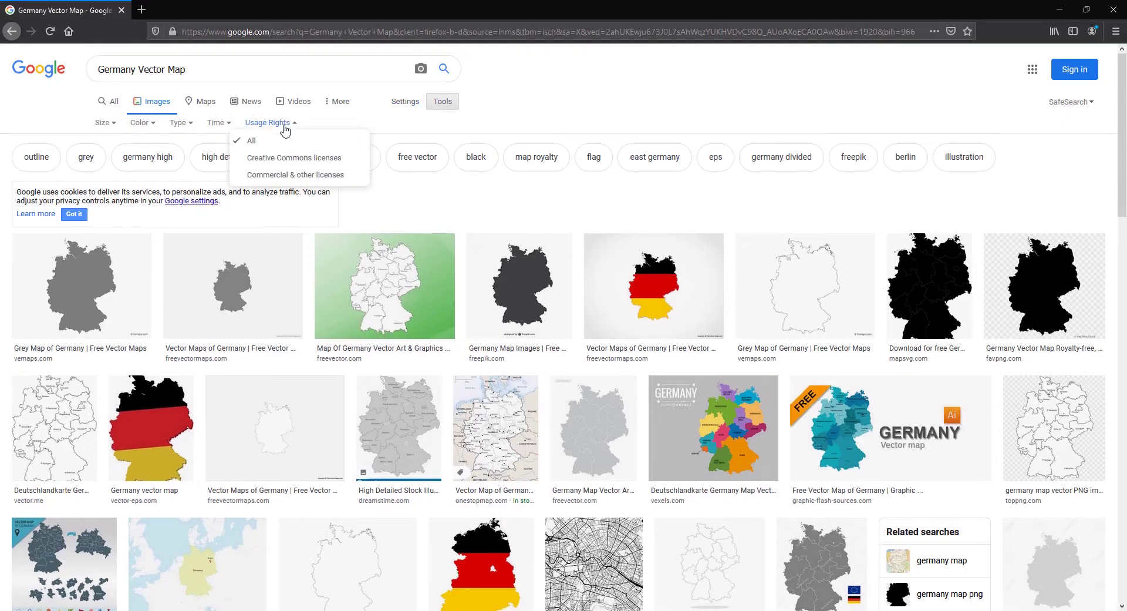
pyautogui.click(288, 158)
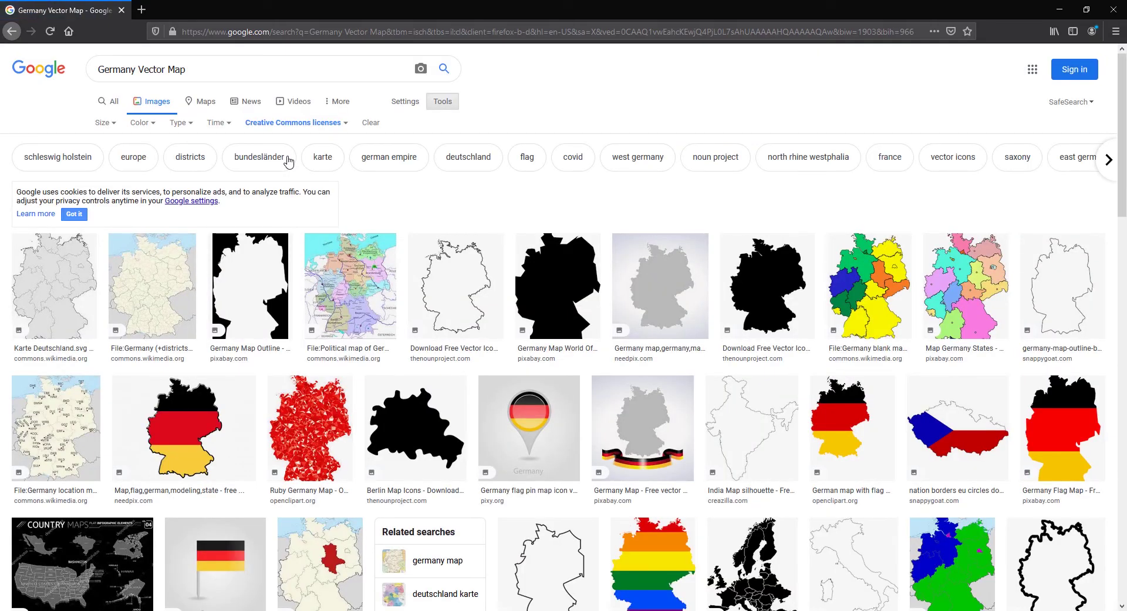
pyautogui.click(92, 274)
# Step: Open the Karte Deutschland.svg page on Wikimedia Commons and review its licence
pyautogui.click(775, 547)
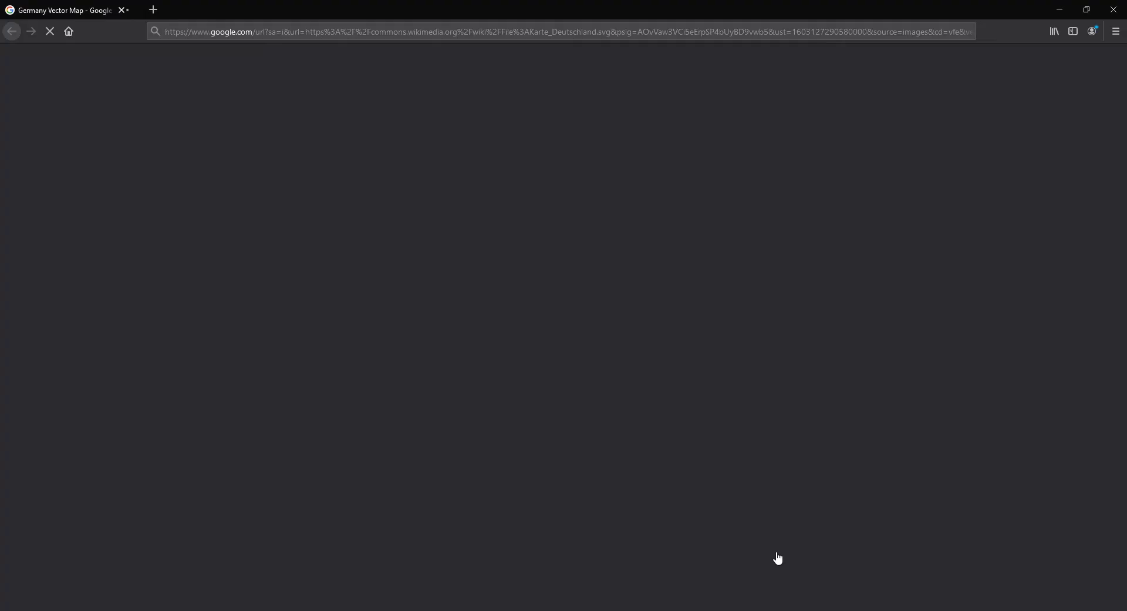
pyautogui.scroll(-8, 559, 338)
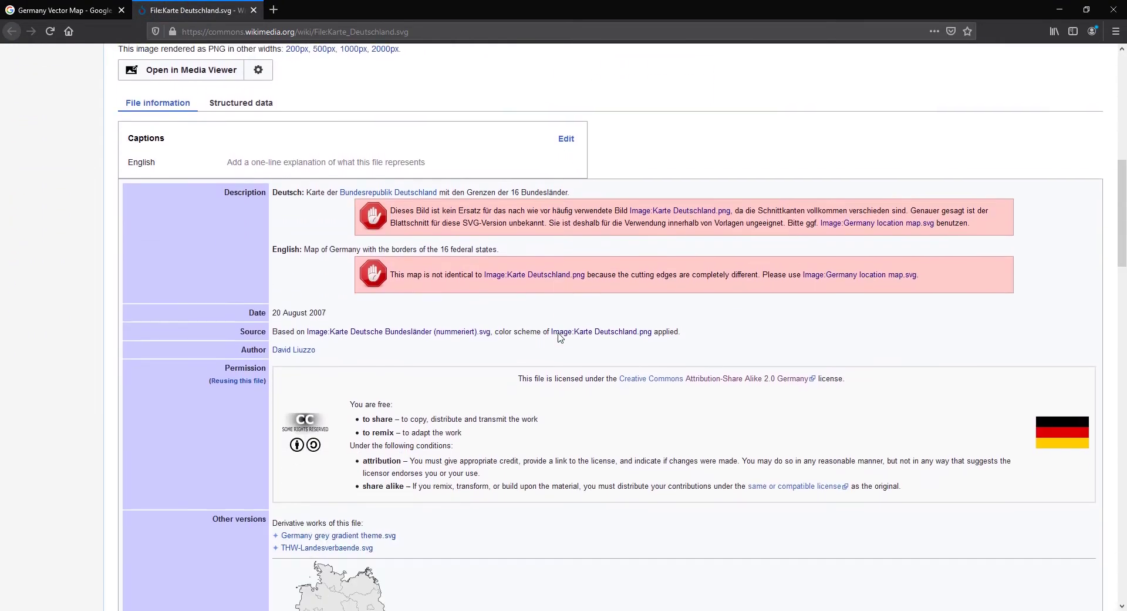
pyautogui.scroll(2, 562, 351)
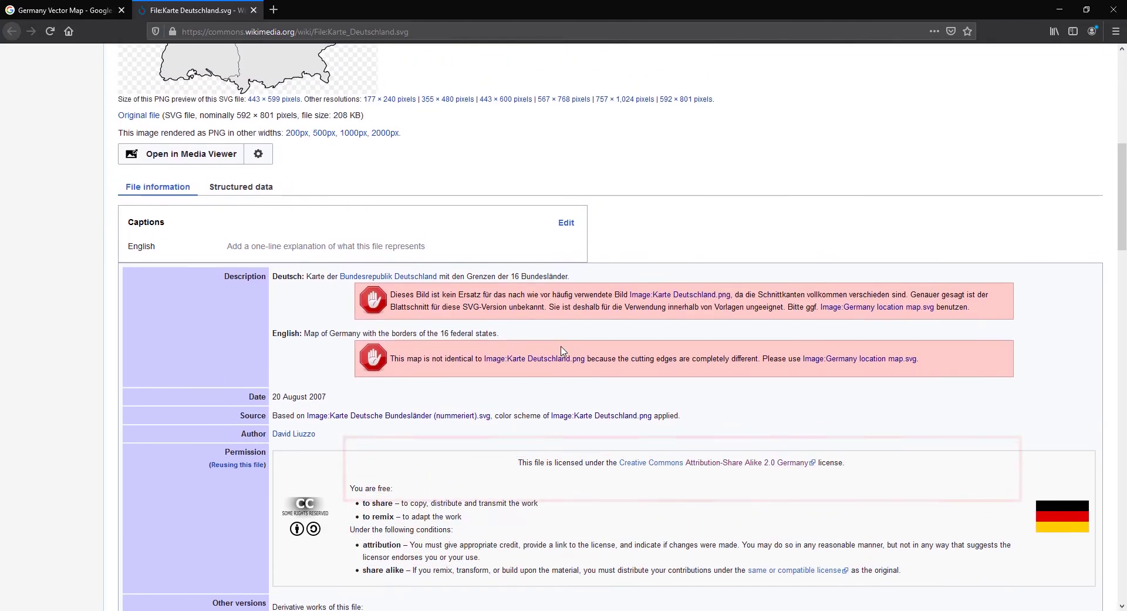
pyautogui.scroll(3, 563, 350)
pyautogui.scroll(2, 562, 350)
pyautogui.scroll(1, 562, 351)
pyautogui.scroll(1, 563, 350)
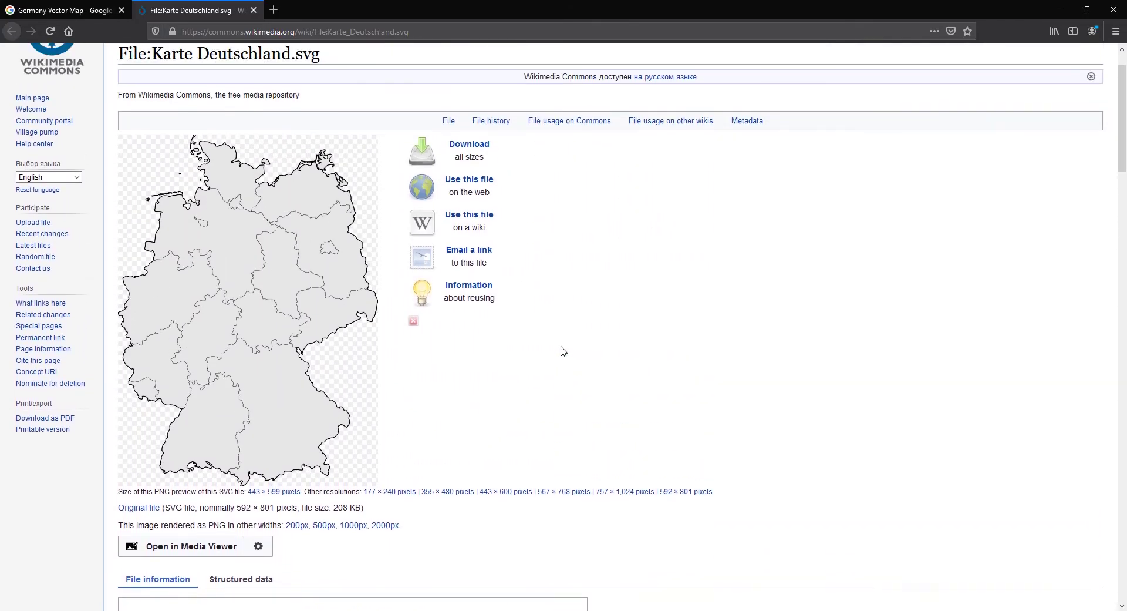
pyautogui.scroll(1, 563, 351)
# Step: Open the full-size original SVG map and save it to the computer
pyautogui.click(469, 205)
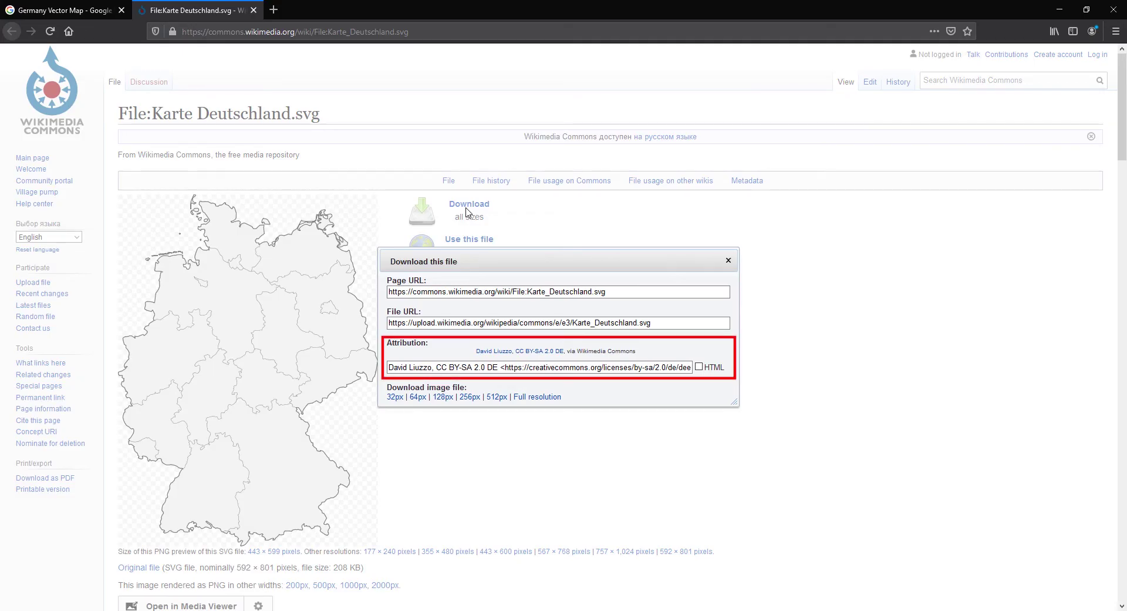
pyautogui.click(729, 260)
pyautogui.click(138, 567)
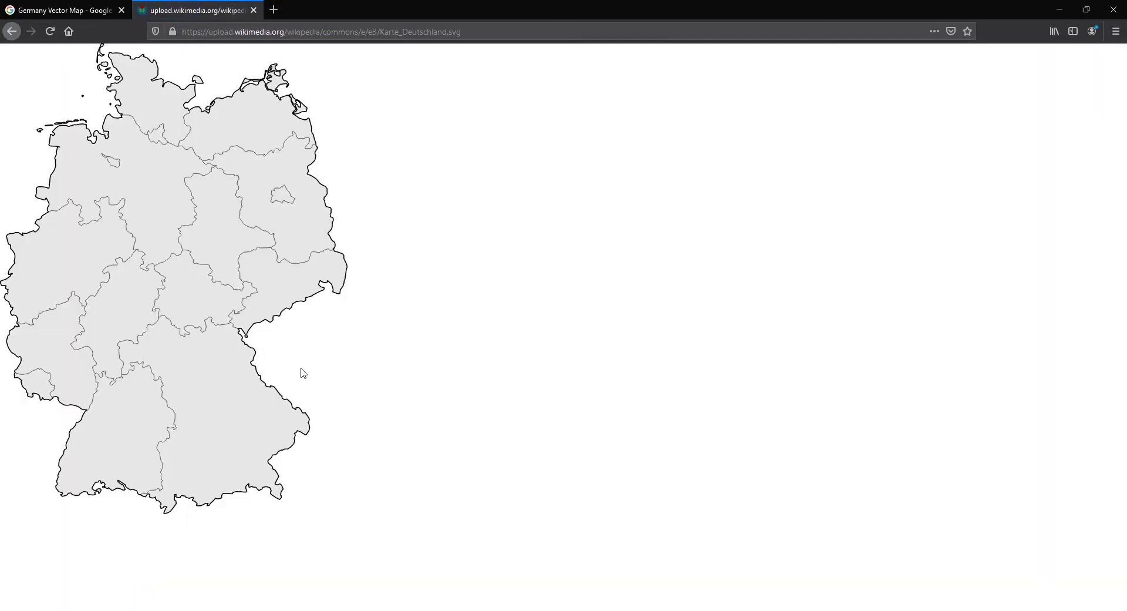
pyautogui.hotkey('ctrl', 's')
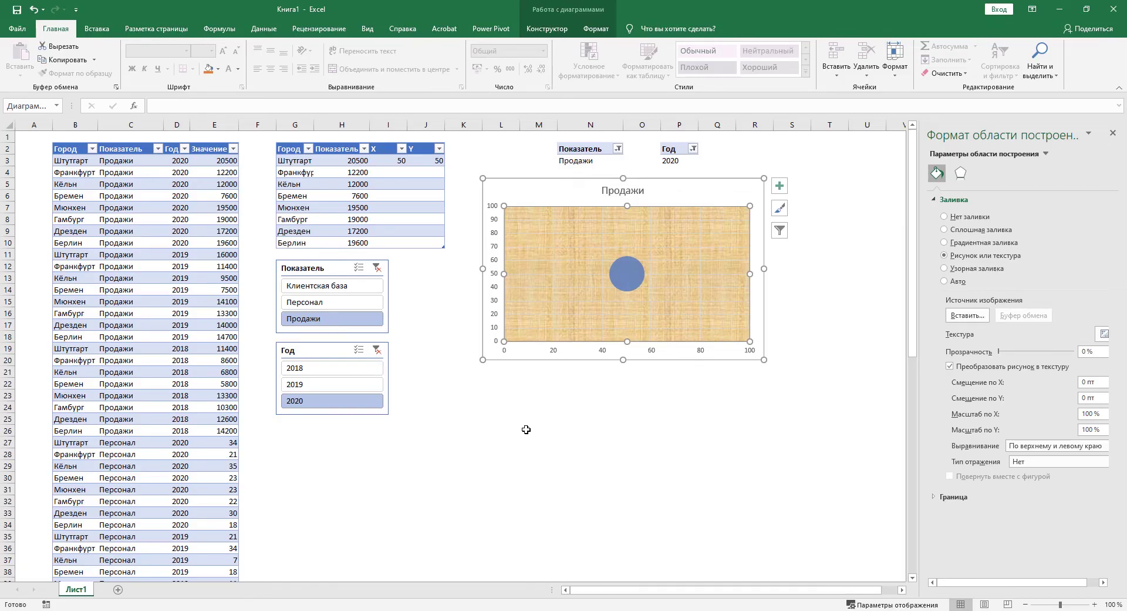
# Step: Use the Karte_Deutschland file as the plot area's picture fill
pyautogui.click(983, 316)
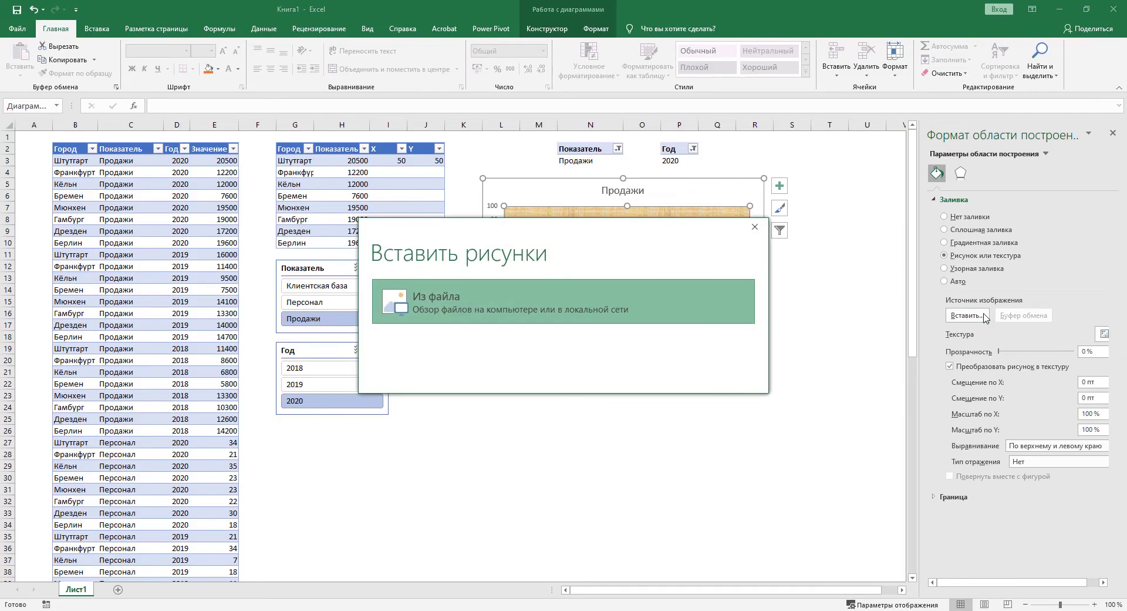
pyautogui.click(626, 309)
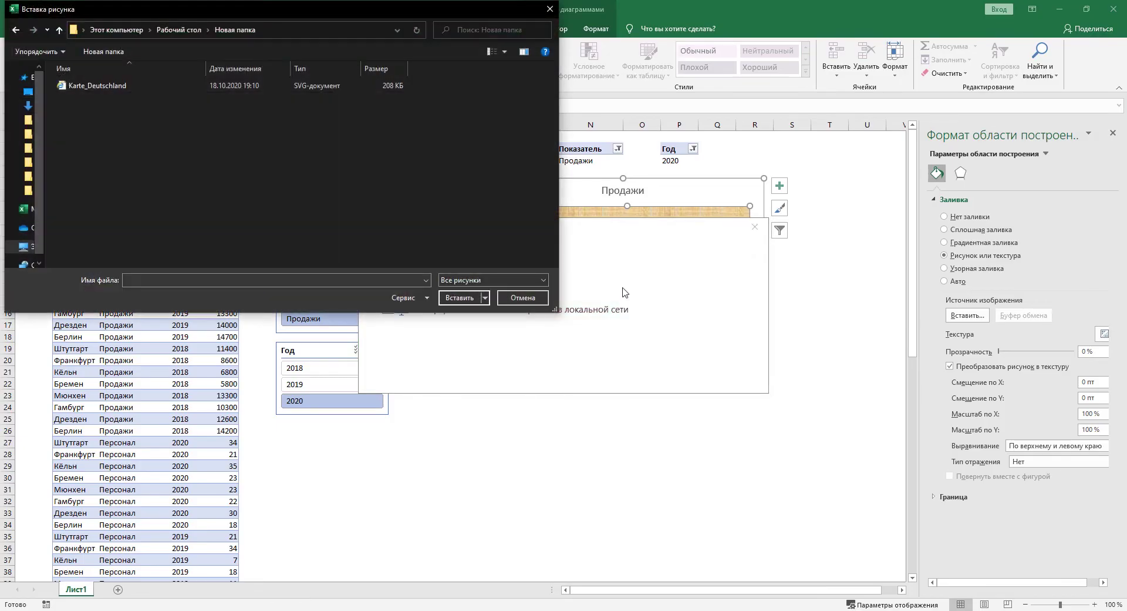
pyautogui.doubleClick(108, 87)
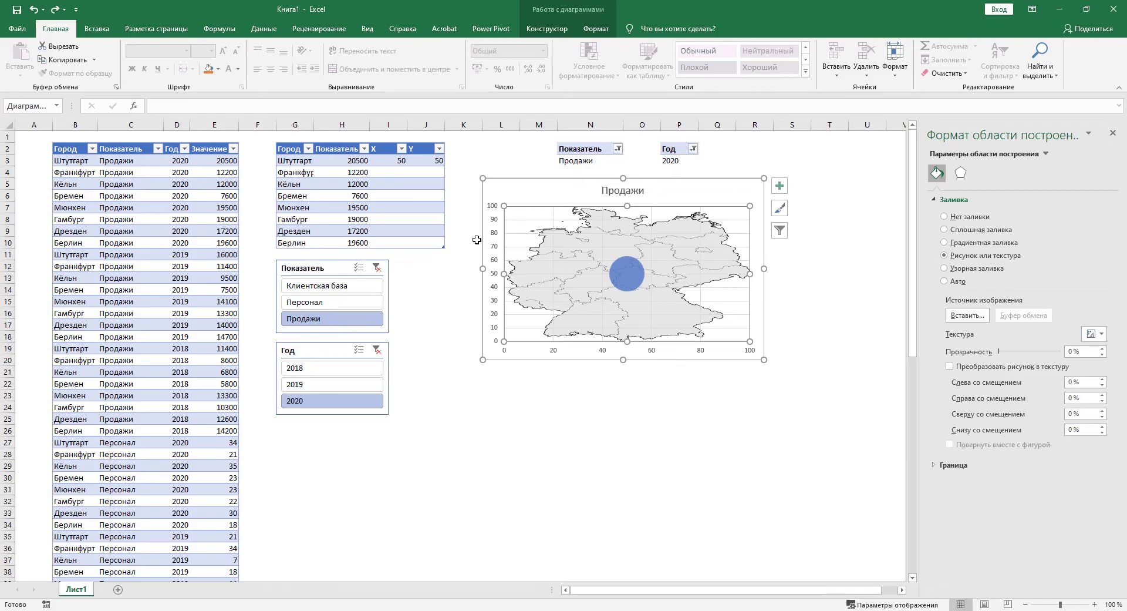
pyautogui.click(24, 136)
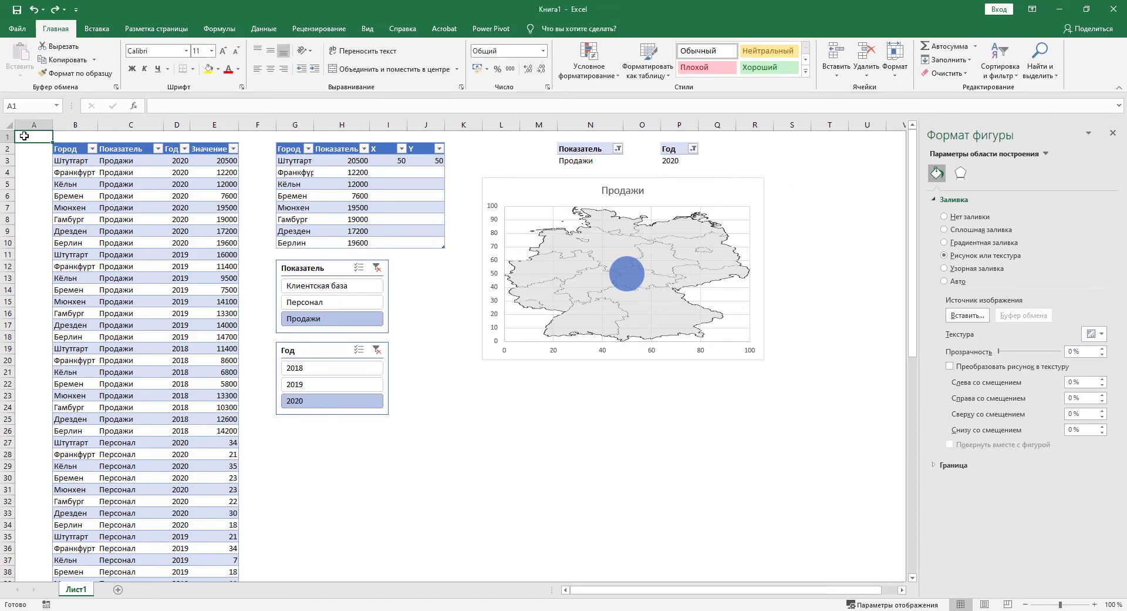
# Step: Insert the Karte_Deutschland picture on the sheet and shrink it to about 16 by 12 cm
pyautogui.click(96, 31)
pyautogui.click(148, 56)
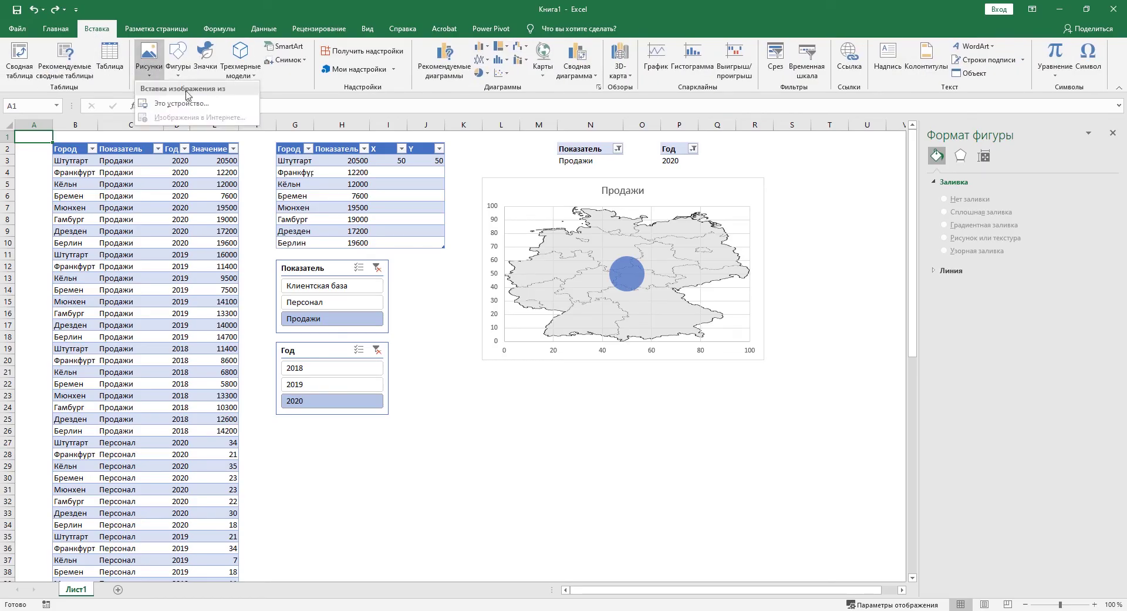
pyautogui.click(199, 106)
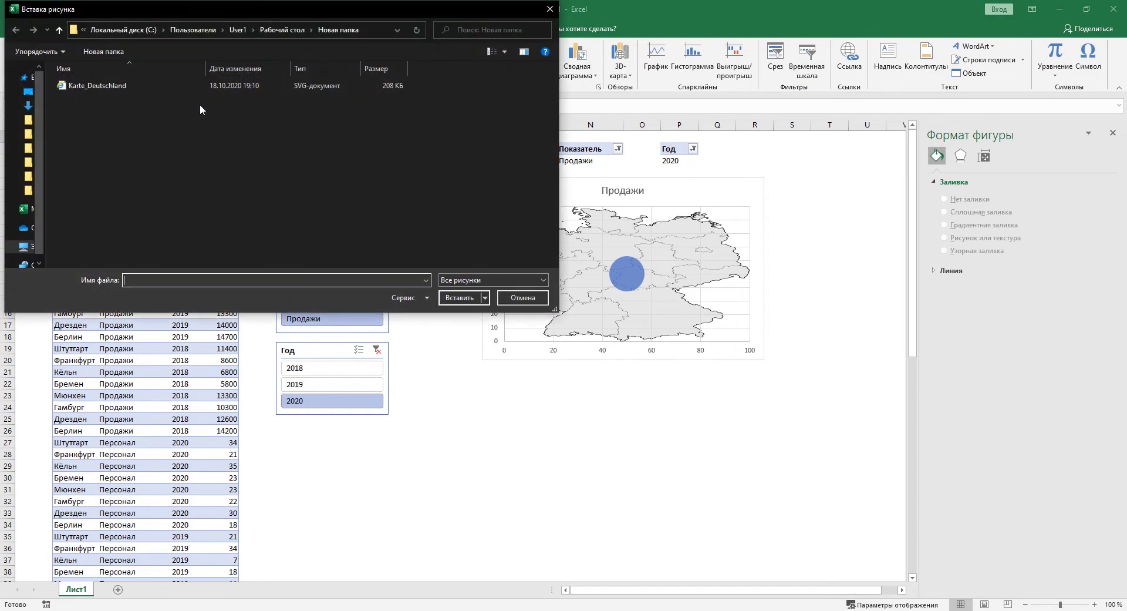
pyautogui.doubleClick(132, 85)
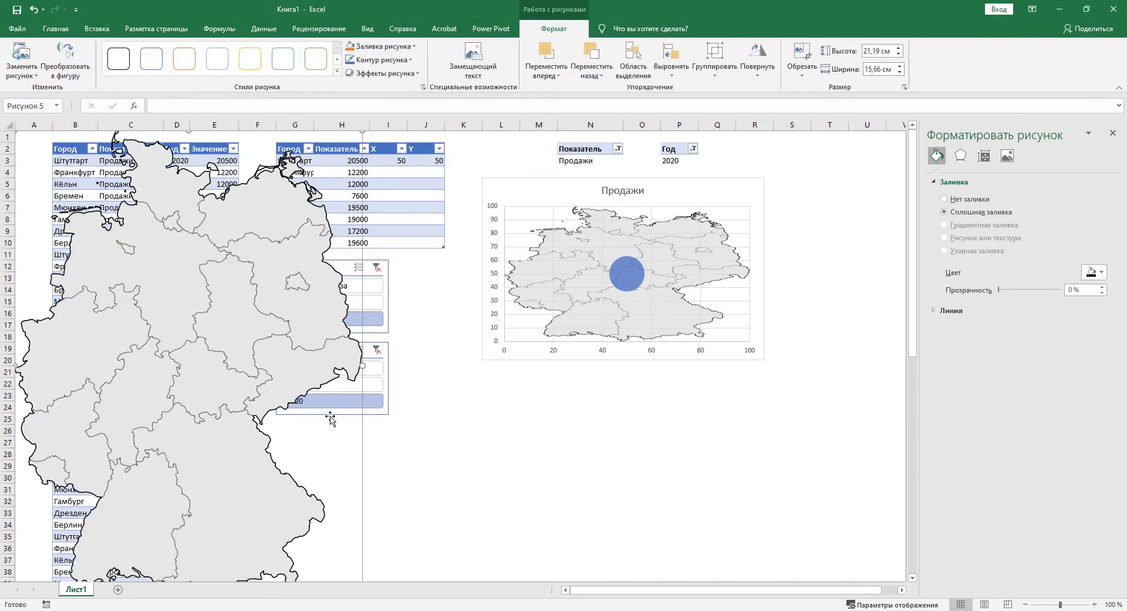
pyautogui.moveTo(279, 470); pyautogui.dragTo(512, 458)
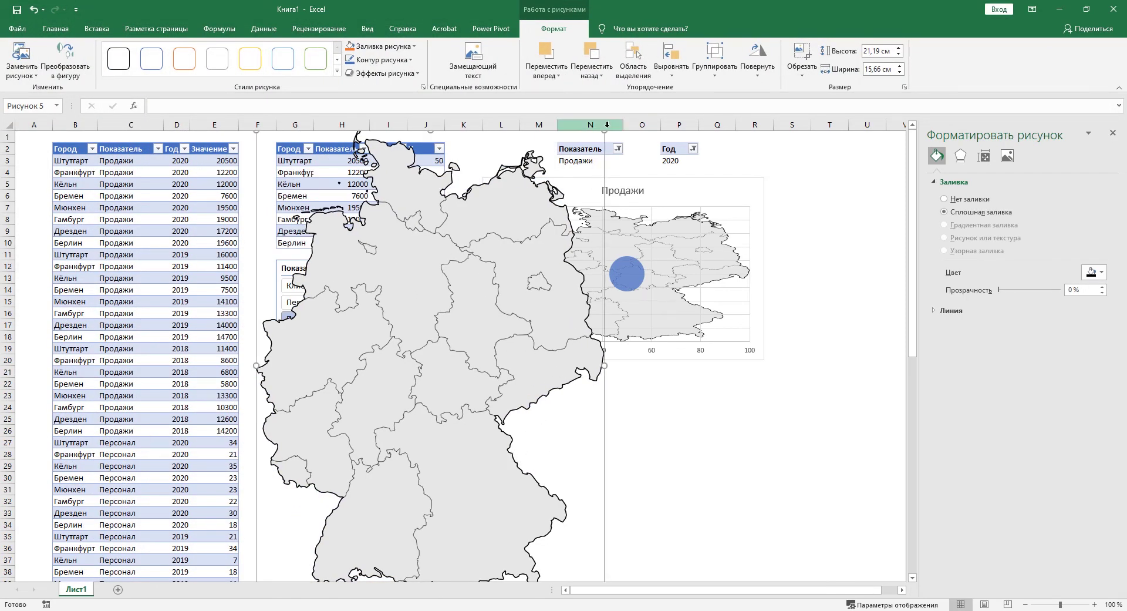
pyautogui.moveTo(604, 135); pyautogui.dragTo(512, 235)
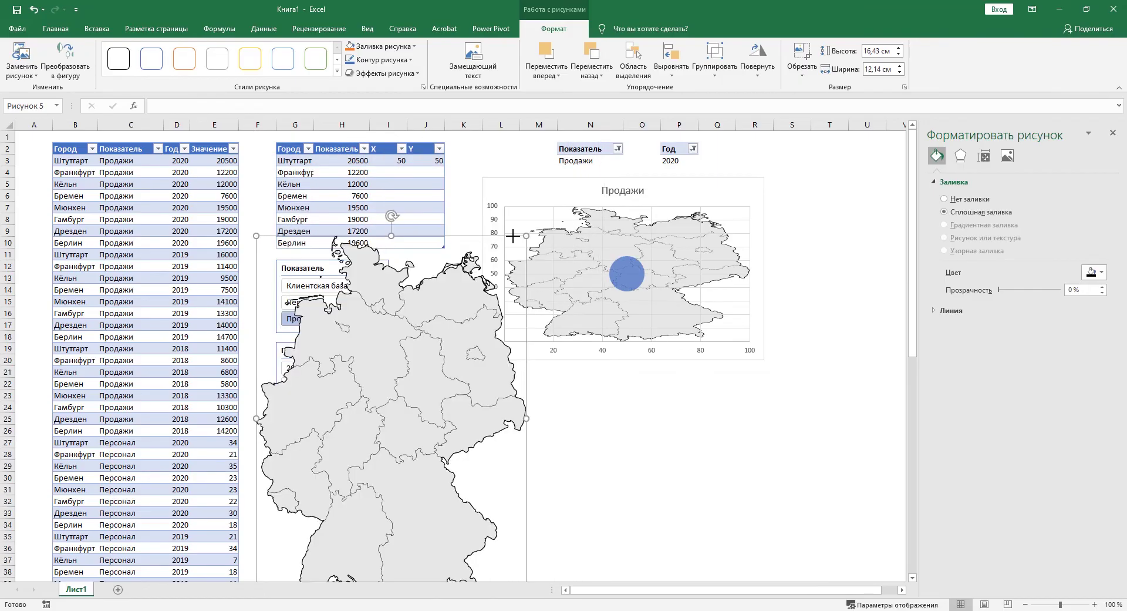
# Step: Paste the map into the chart, align it over the plot, and narrow the chart slightly
pyautogui.hotkey('ctrl', 'x')
pyautogui.click(636, 306)
pyautogui.hotkey('ctrl', 'v')
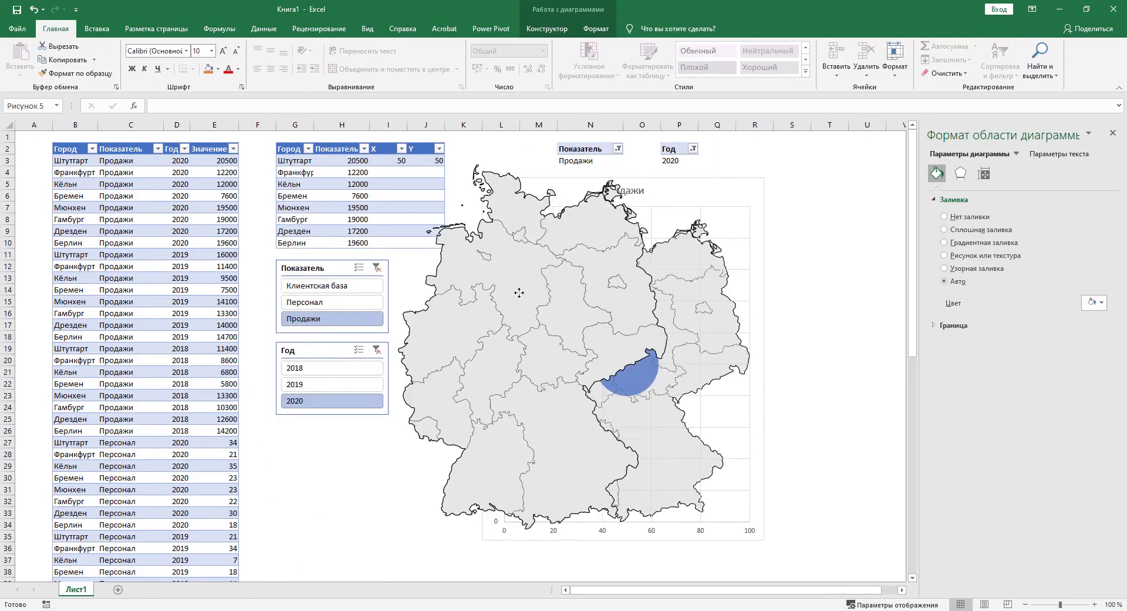
pyautogui.moveTo(636, 306); pyautogui.dragTo(698, 270)
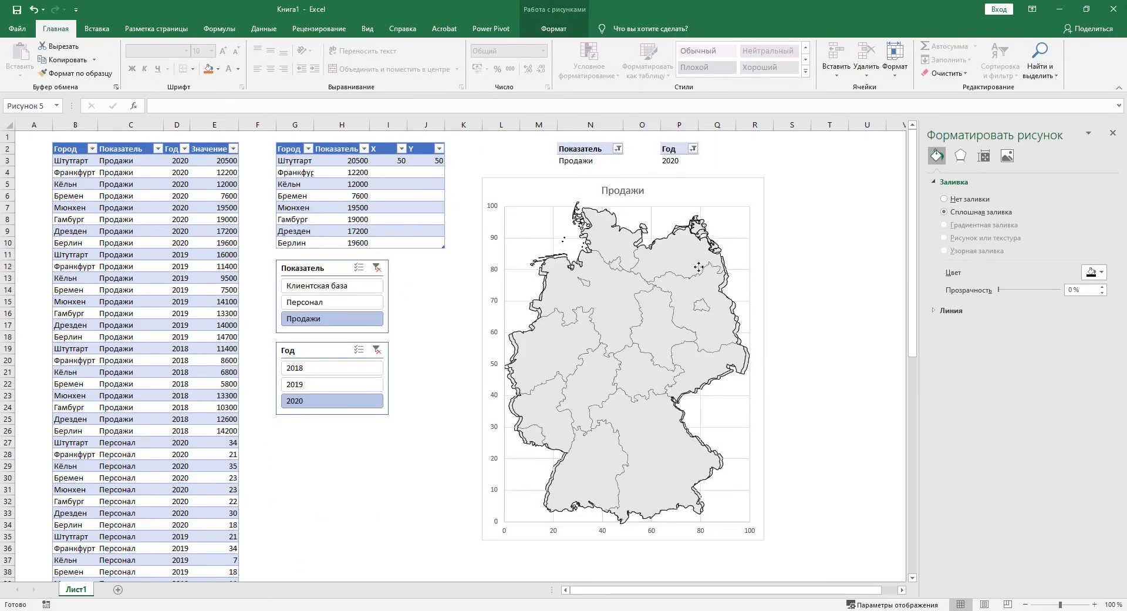
pyautogui.moveTo(611, 174); pyautogui.dragTo(611, 171)
pyautogui.click(652, 287)
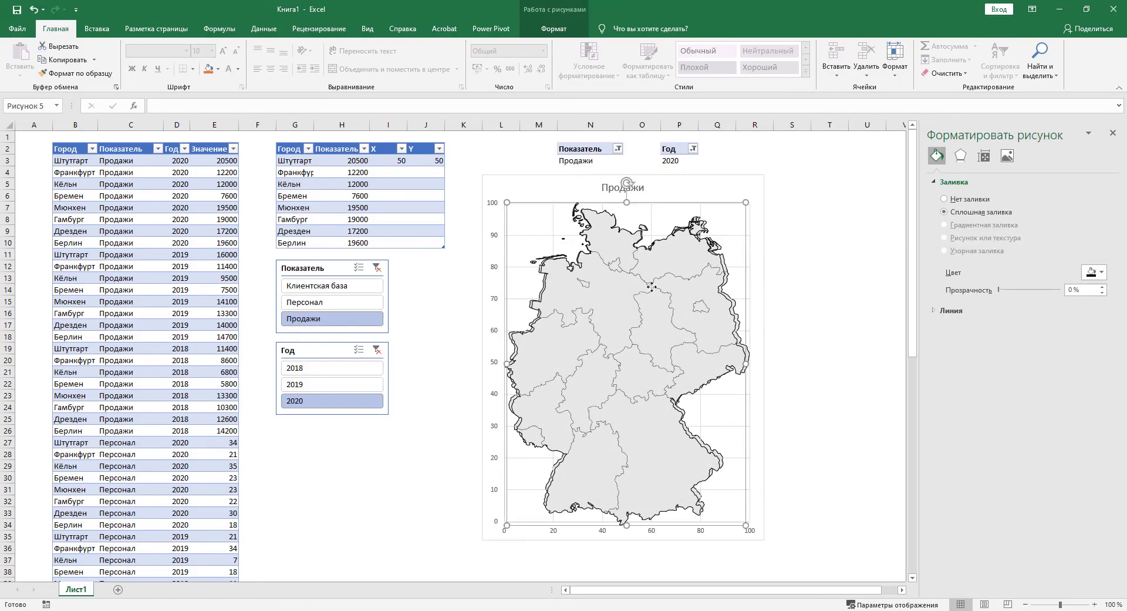
pyautogui.press('Escape')
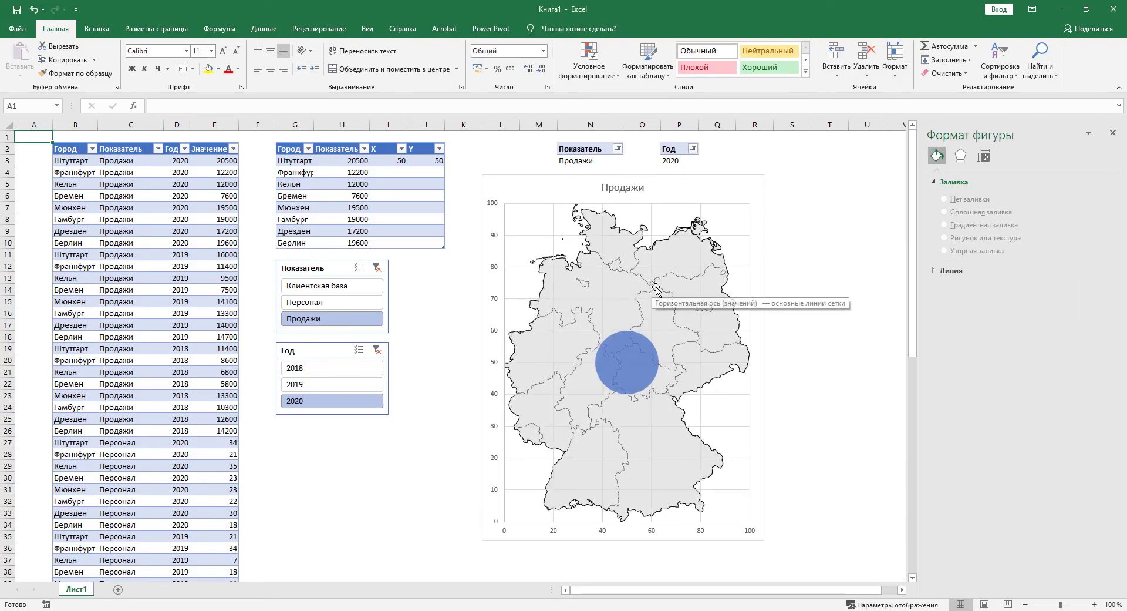
pyautogui.click(763, 323)
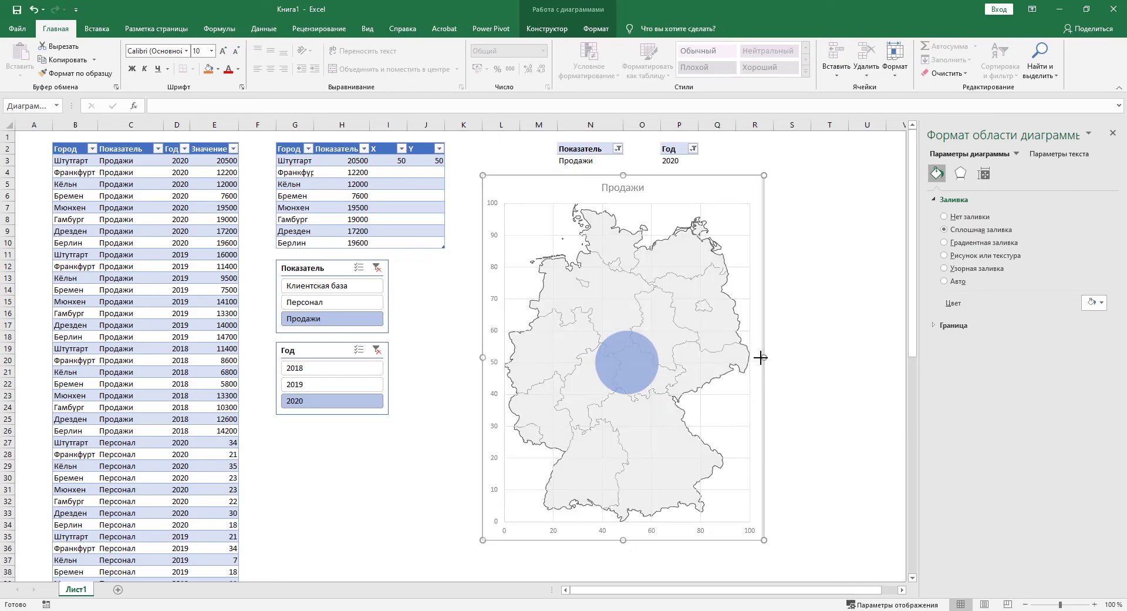
pyautogui.moveTo(764, 357); pyautogui.dragTo(760, 357)
pyautogui.click(791, 357)
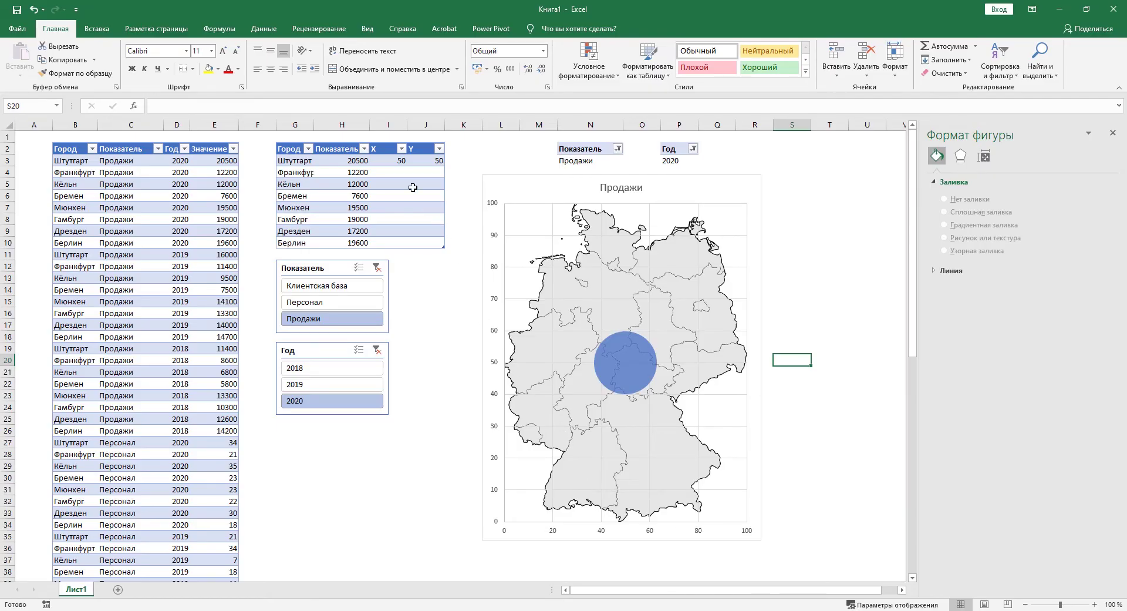
# Step: Enter X 35 and Y 17 for Штутгарт in cells I3 and J3
pyautogui.click(393, 159)
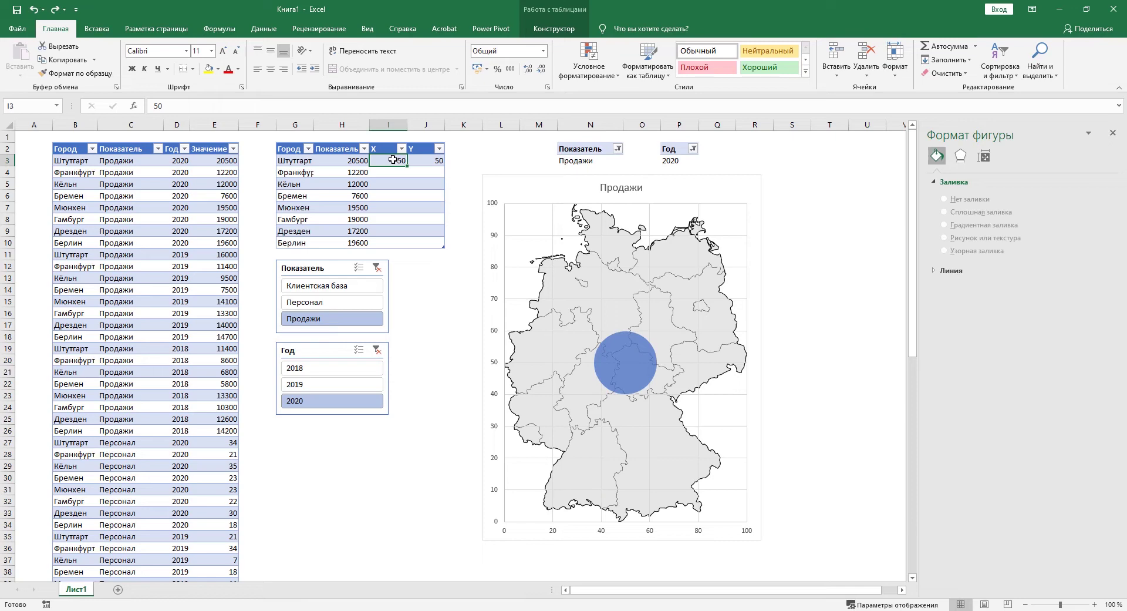
pyautogui.write('35')
pyautogui.press('Tab')
pyautogui.write('2')
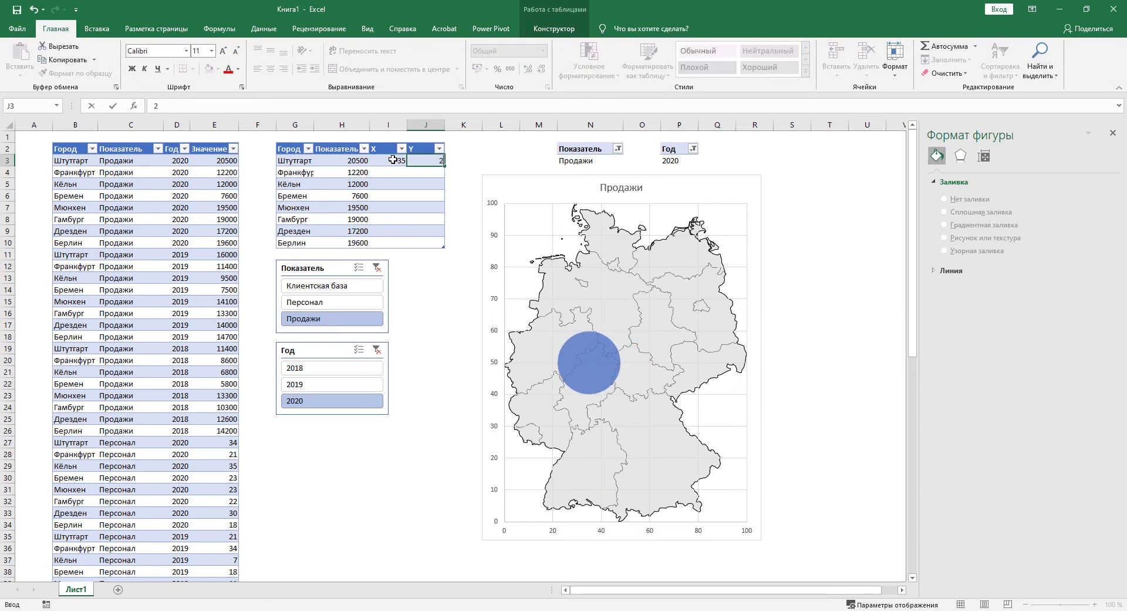
pyautogui.write('0')
pyautogui.press('Return')
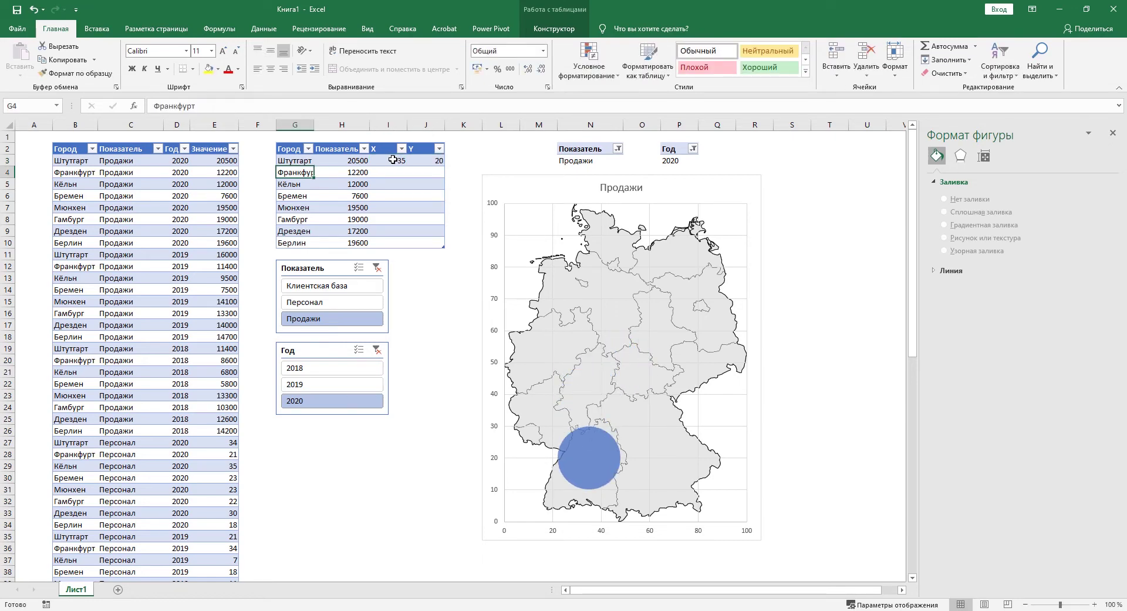
pyautogui.hotkey('shift', 'Tab')
pyautogui.write('17')
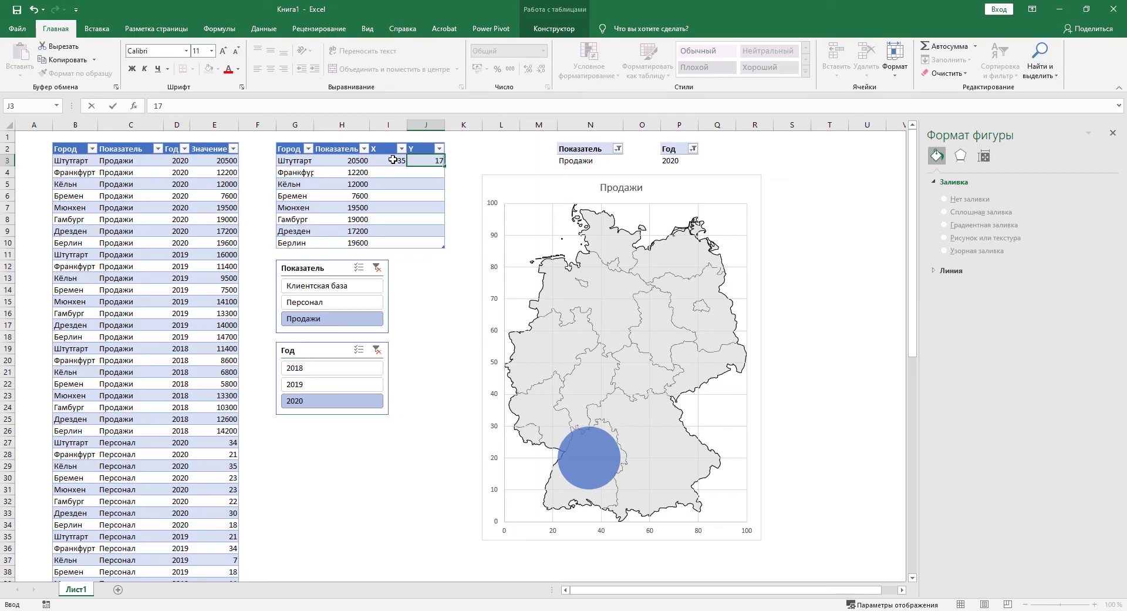
pyautogui.hotkey('ctrl', 'Return')
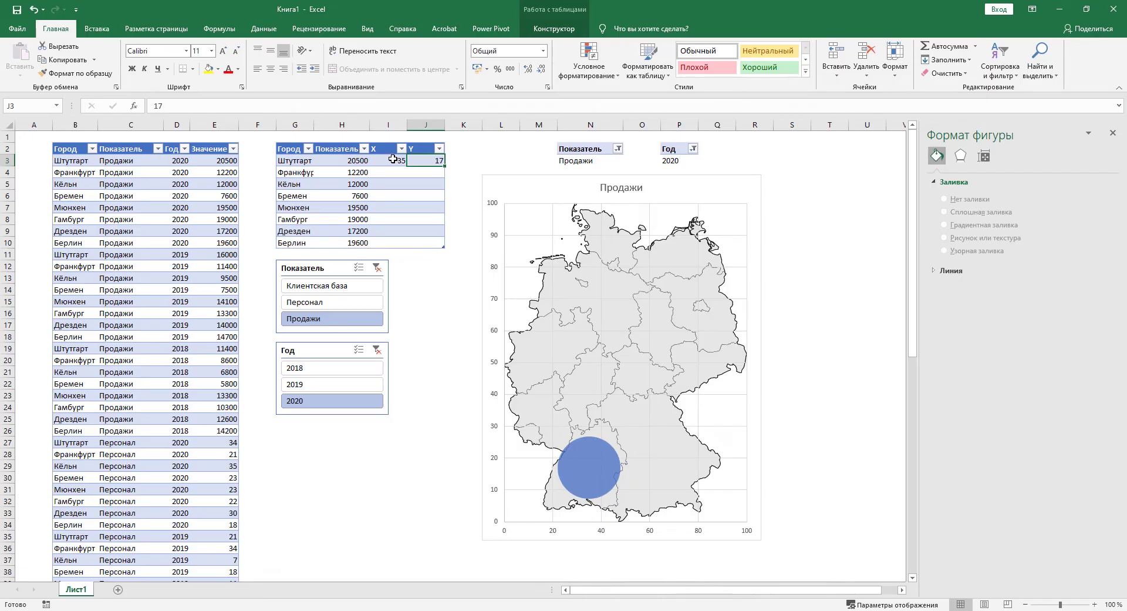
# Step: Set the bubble series' bubble scale to 45
pyautogui.click(599, 463)
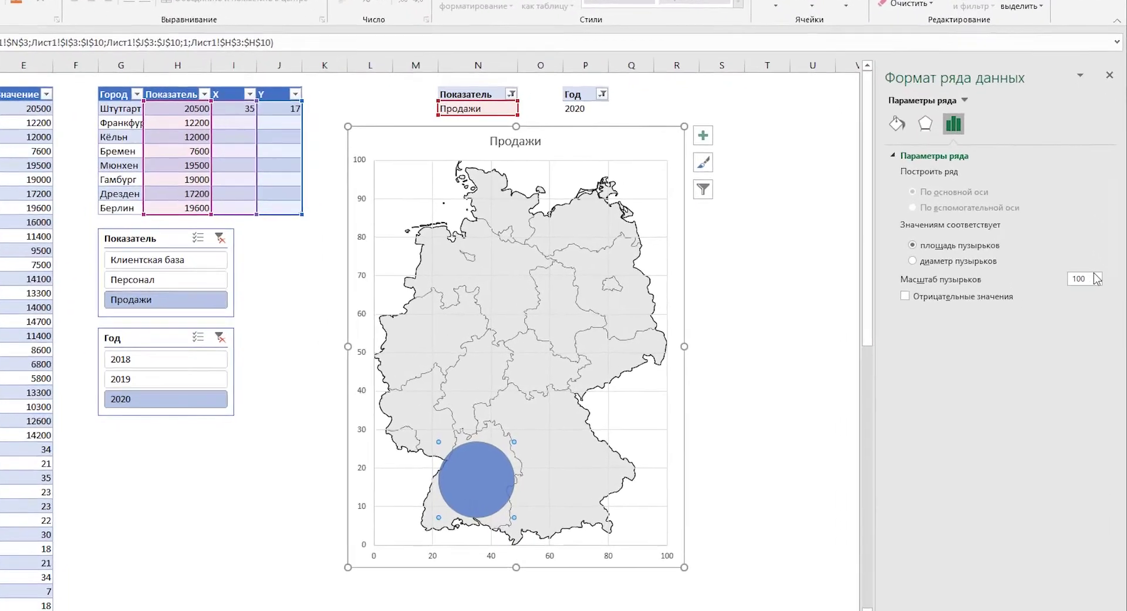
pyautogui.doubleClick(1091, 298)
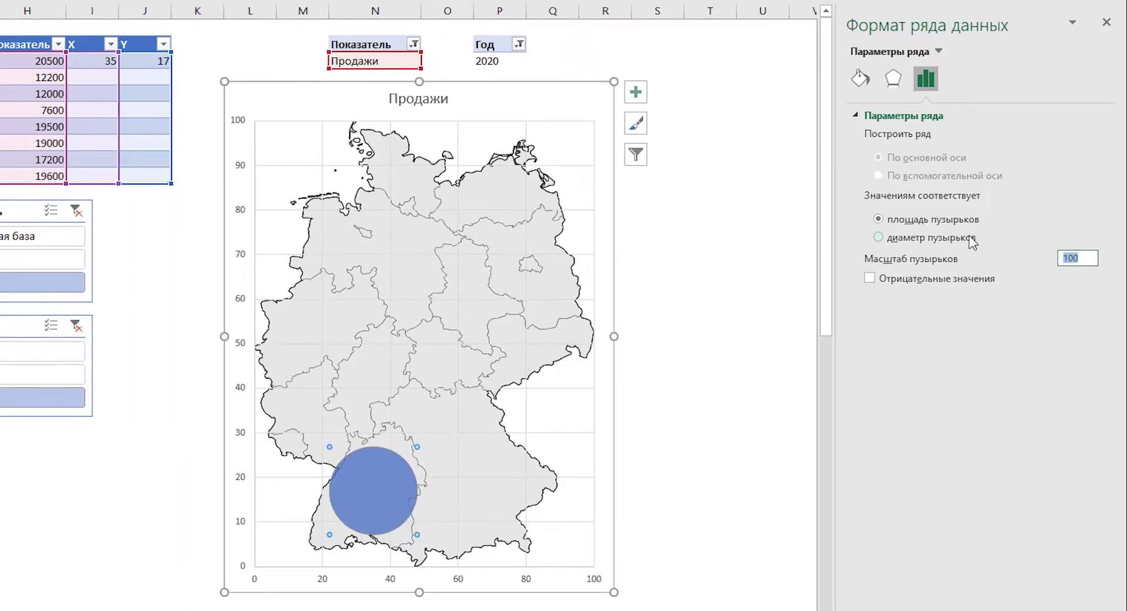
pyautogui.write('45')
pyautogui.press('Return')
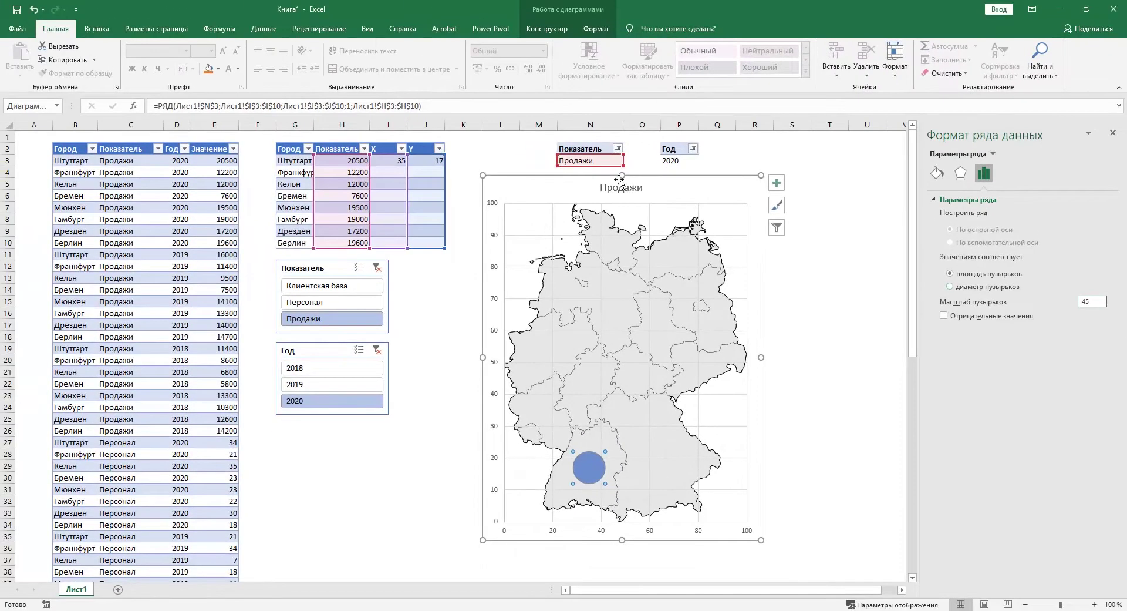
# Step: Type X and Y coordinates for the remaining cities into I4:J10
pyautogui.click(390, 176)
pyautogui.write('35')
pyautogui.press('BackSpace')
pyautogui.write('0\t35 10\t50 33\t75 ')
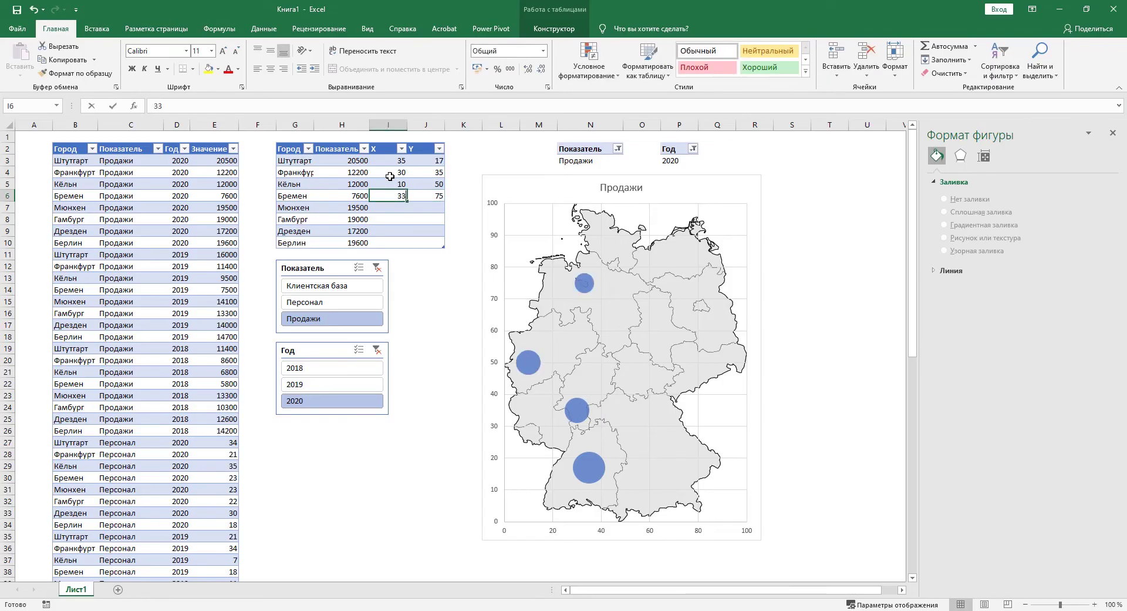
pyautogui.write('332')
pyautogui.press('BackSpace')
pyautogui.press('BackSpace')
pyautogui.write('2,7 62\t11,5 45,5\t80 ')
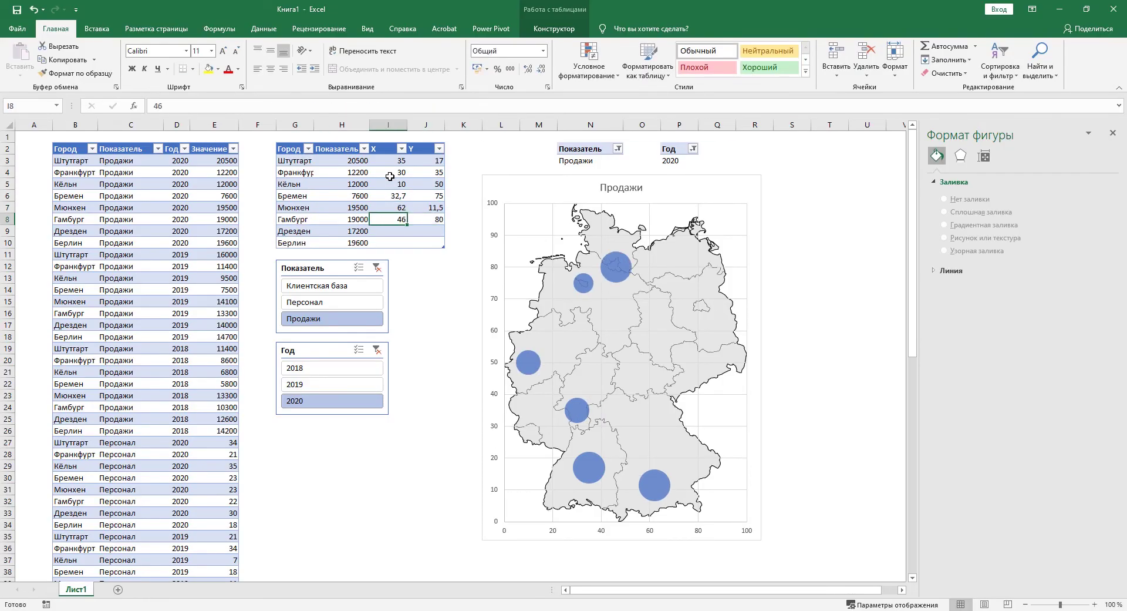
pyautogui.write('88\t50,5 81\t67,5')
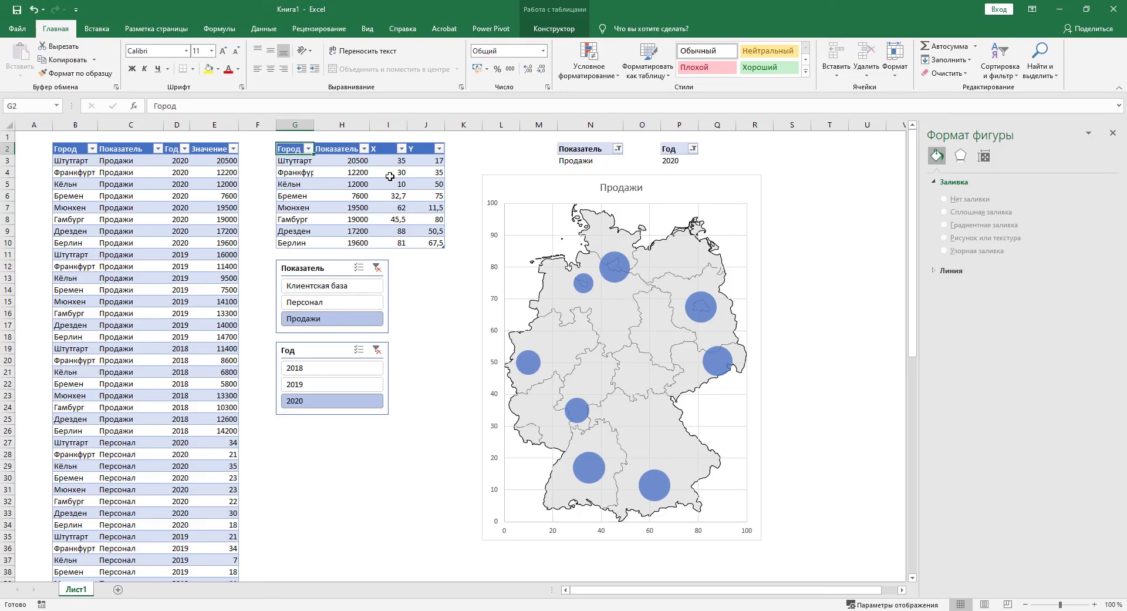
pyautogui.click(341, 287)
pyautogui.click(342, 302)
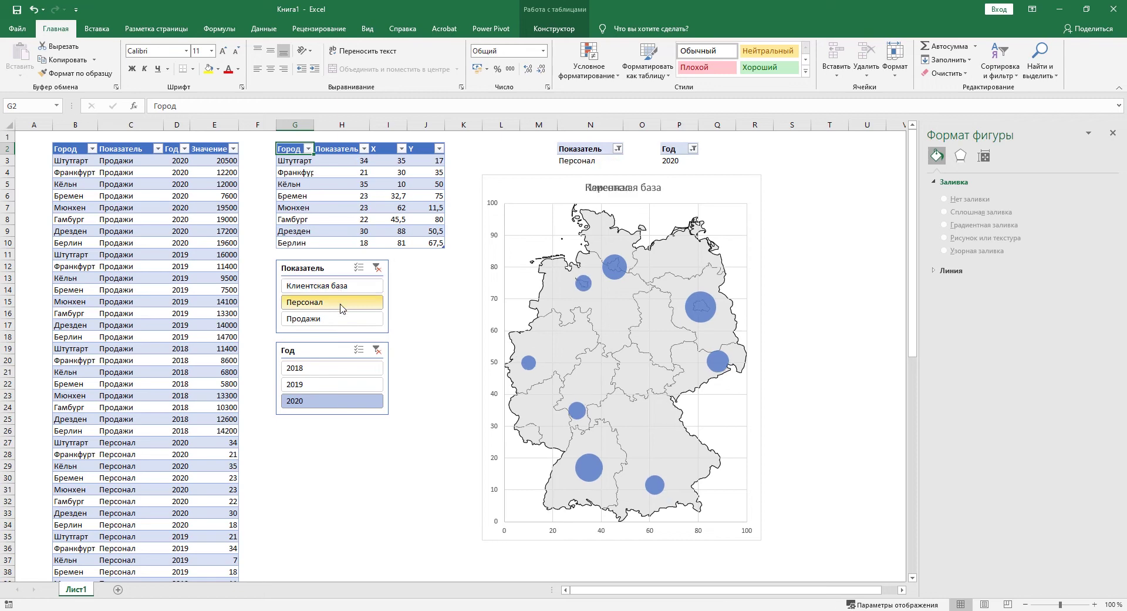
pyautogui.click(334, 371)
pyautogui.click(330, 386)
pyautogui.click(332, 400)
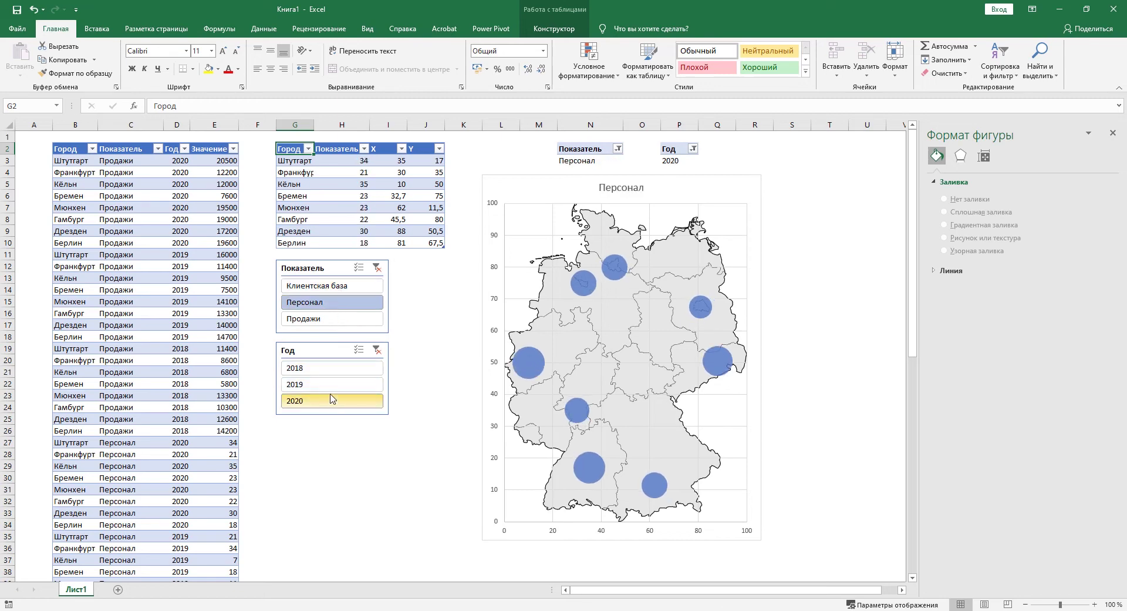
pyautogui.click(323, 318)
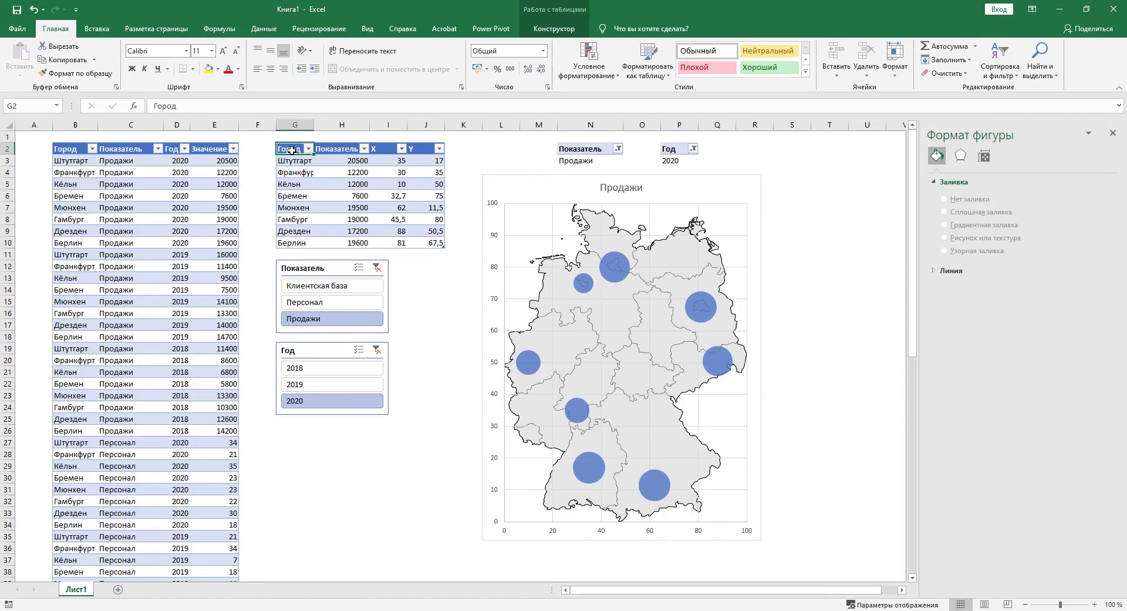
# Step: Add a Подписи header beside the coordinates table and nudge the chart slightly right
pyautogui.click(464, 149)
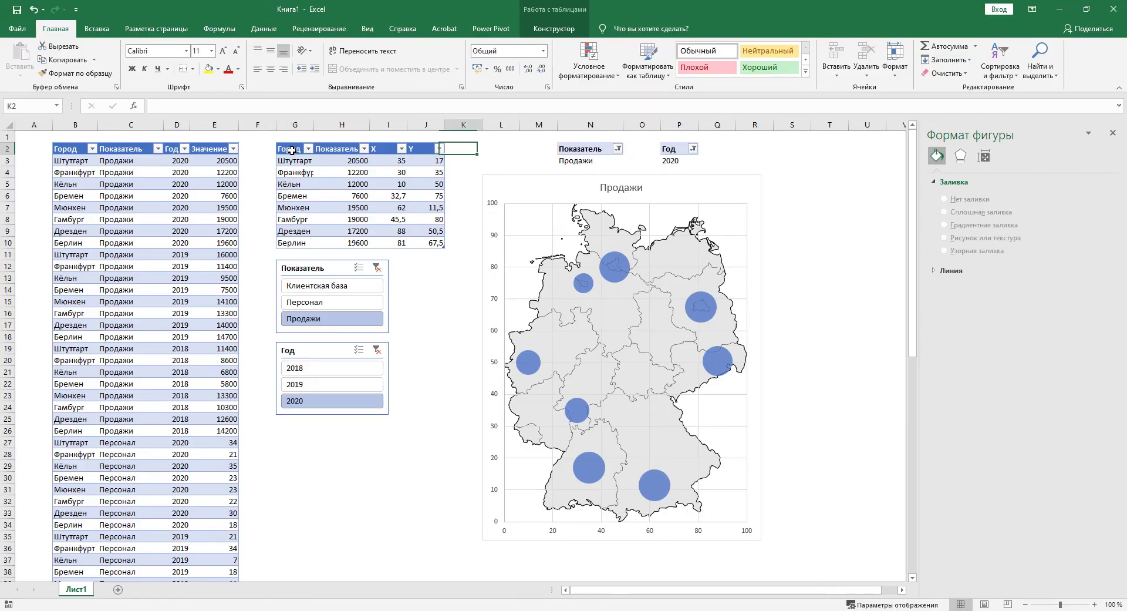
pyautogui.write('Подписи')
pyautogui.press('Return')
pyautogui.moveTo(524, 179); pyautogui.dragTo(548, 179)
pyautogui.press('Escape')
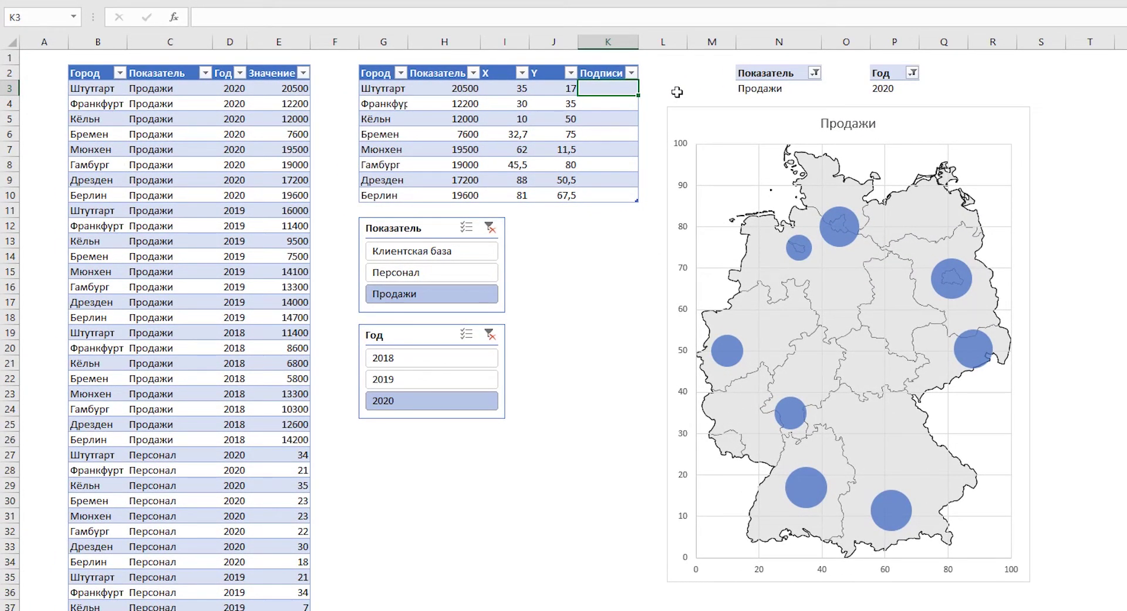
pyautogui.write('=')
pyautogui.press('Left')
pyautogui.press('Left')
pyautogui.press('Left')
pyautogui.press('Left')
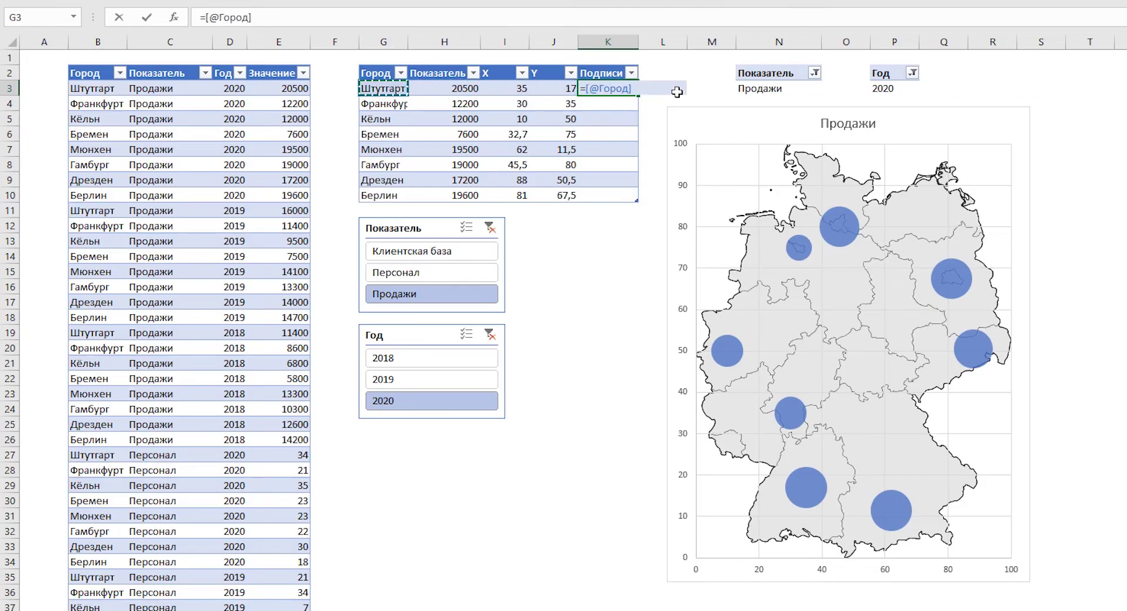
pyautogui.press('F2')
pyautogui.write('& ')
pyautogui.write('символ')
pyautogui.press('Tab')
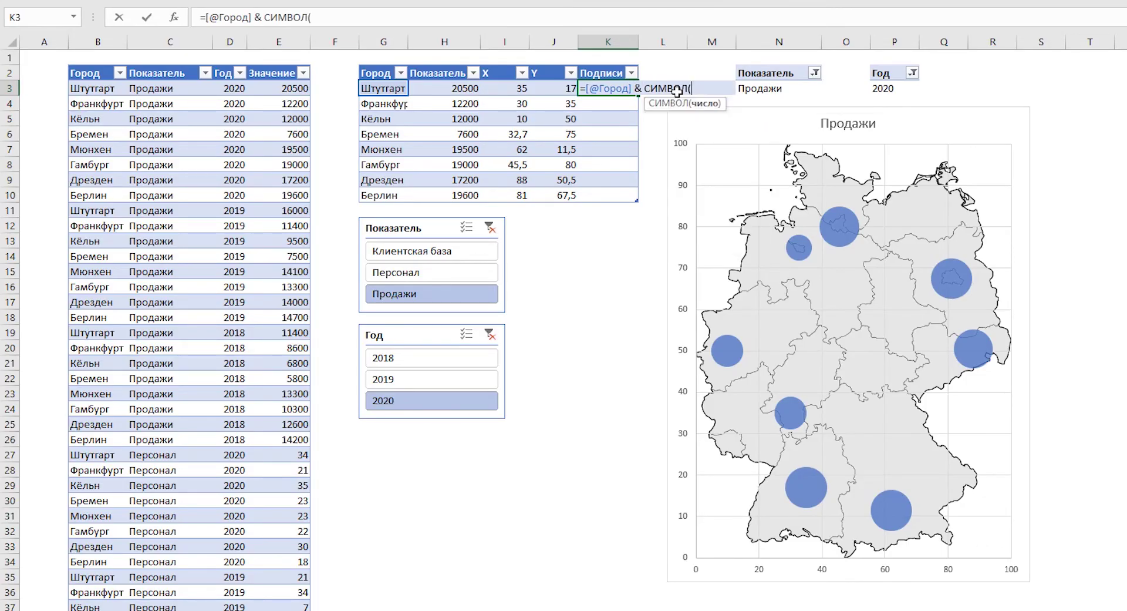
pyautogui.write('10')
pyautogui.write(')')
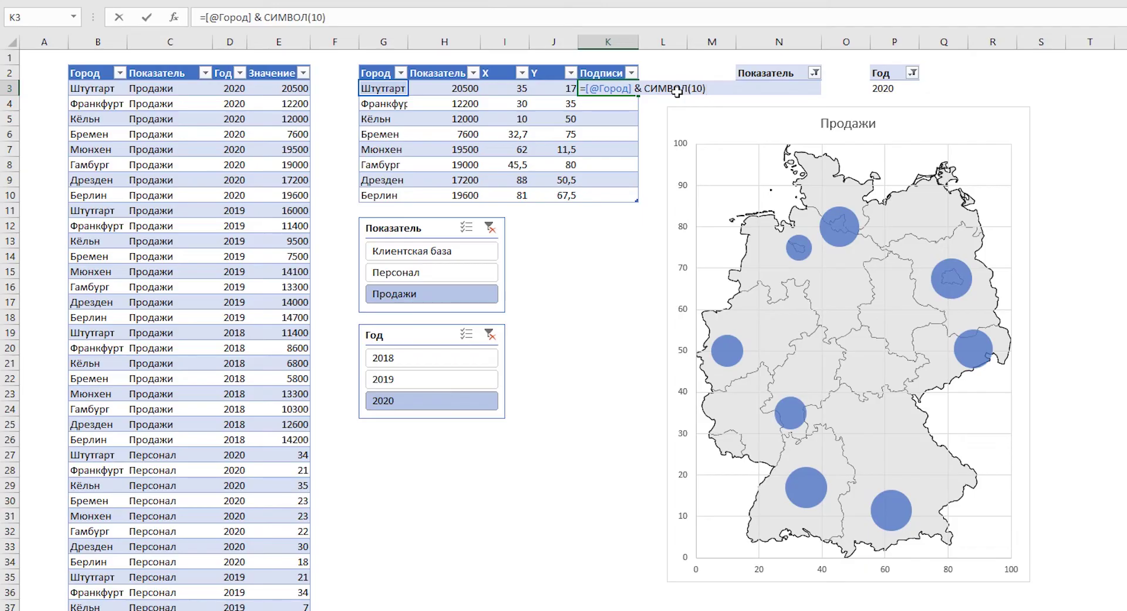
pyautogui.write('& ')
pyautogui.write('текст(')
pyautogui.press('Left')
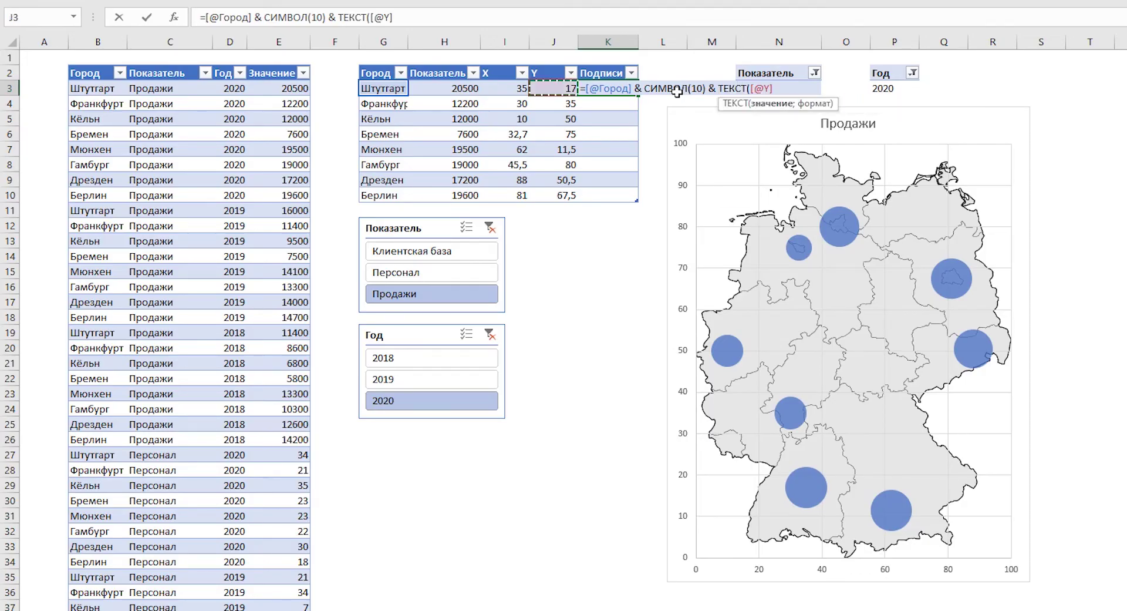
pyautogui.press('Left')
pyautogui.press('Left')
pyautogui.write(';"#')
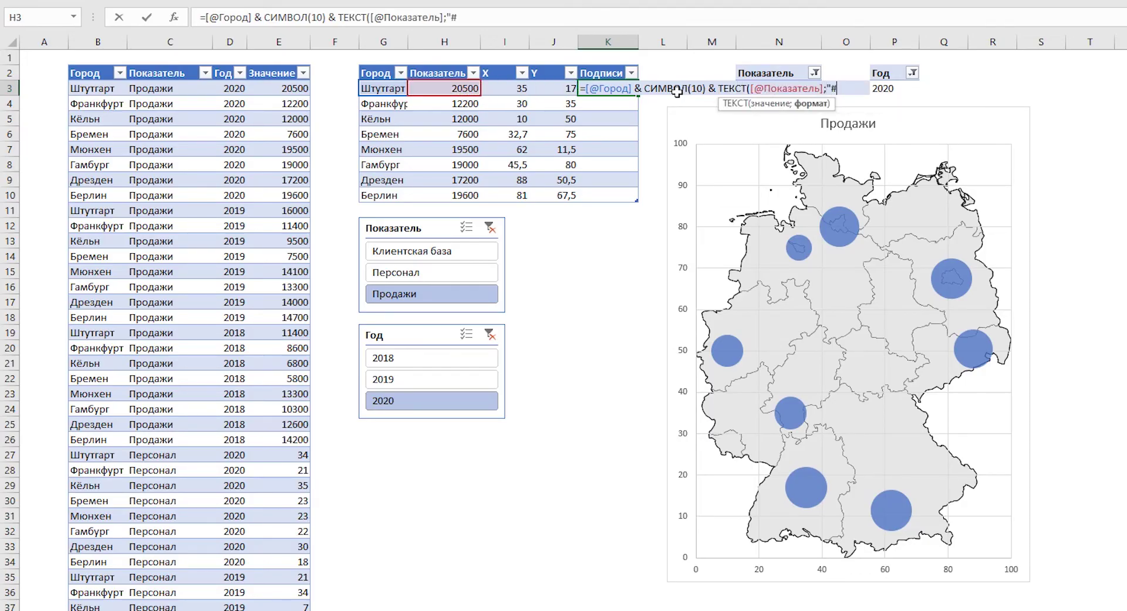
pyautogui.write(' ##0"')
pyautogui.write(')')
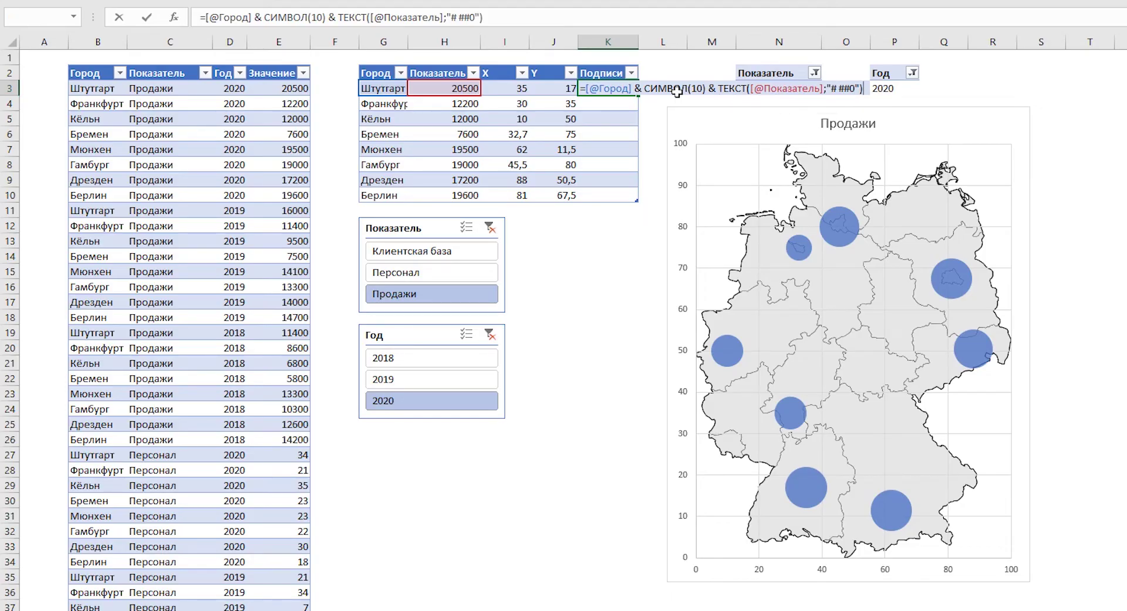
pyautogui.hotkey('ctrl', 'Return')
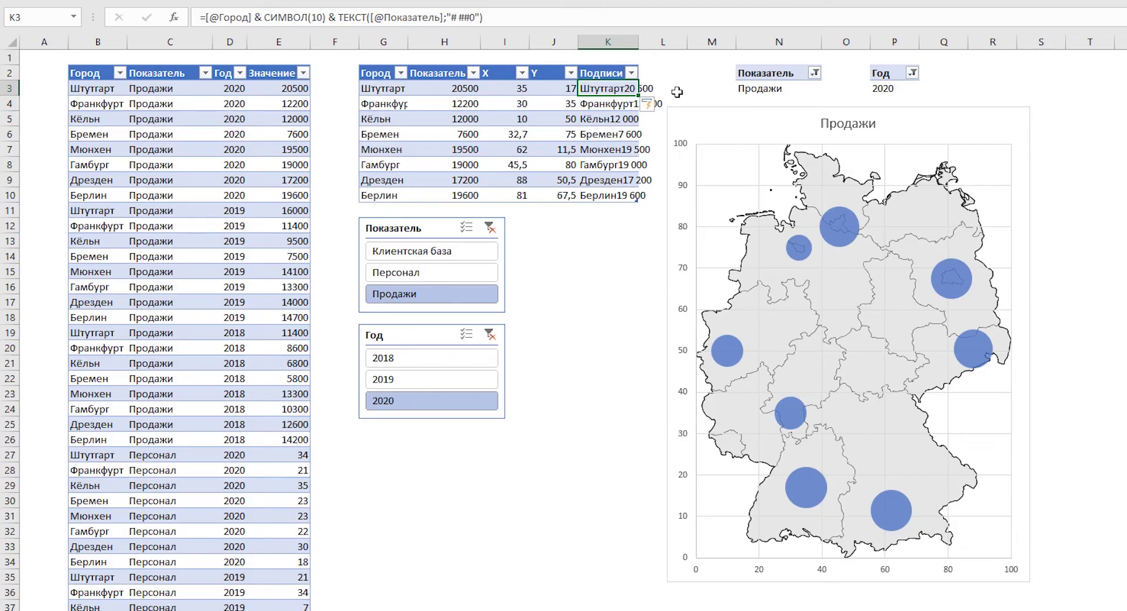
# Step: Add data callouts to the city bubble series
pyautogui.doubleClick(677, 92)
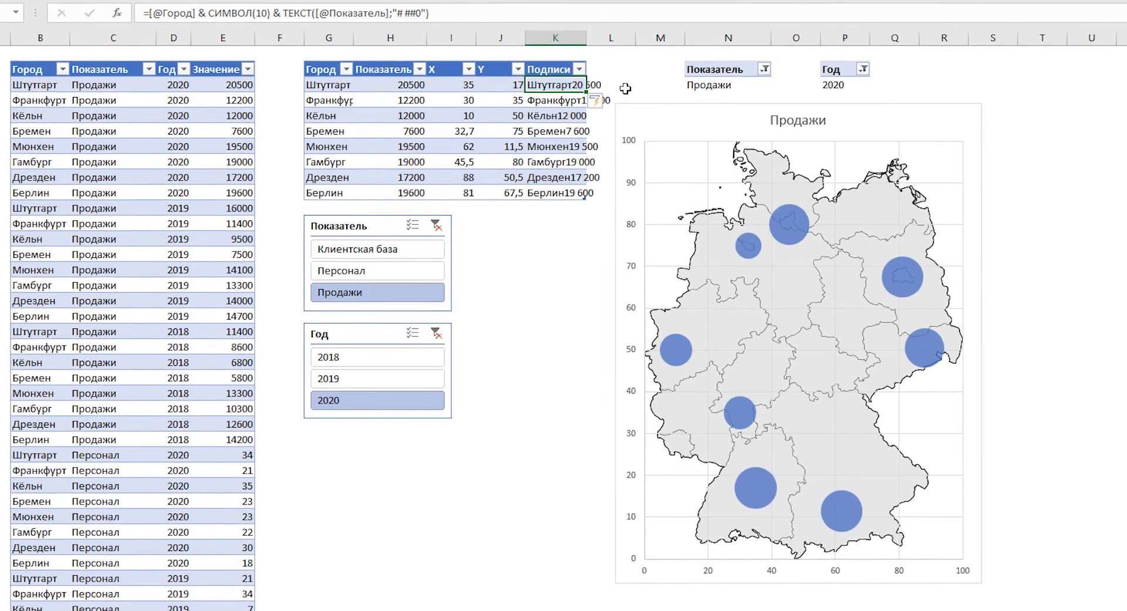
pyautogui.click(454, 209)
pyautogui.rightClick(453, 209)
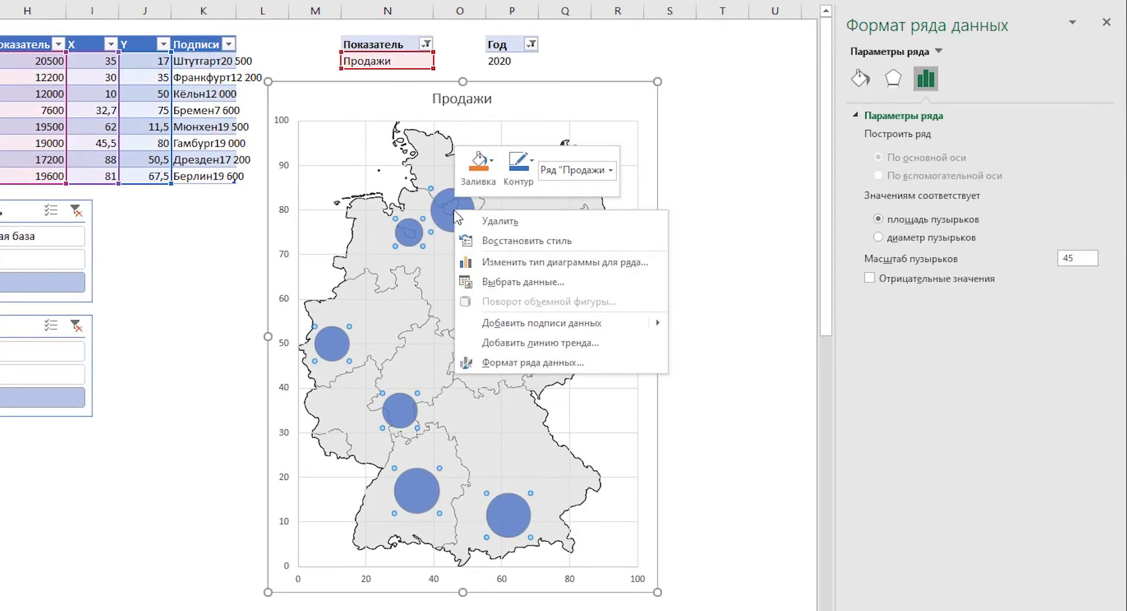
pyautogui.moveTo(667, 327)
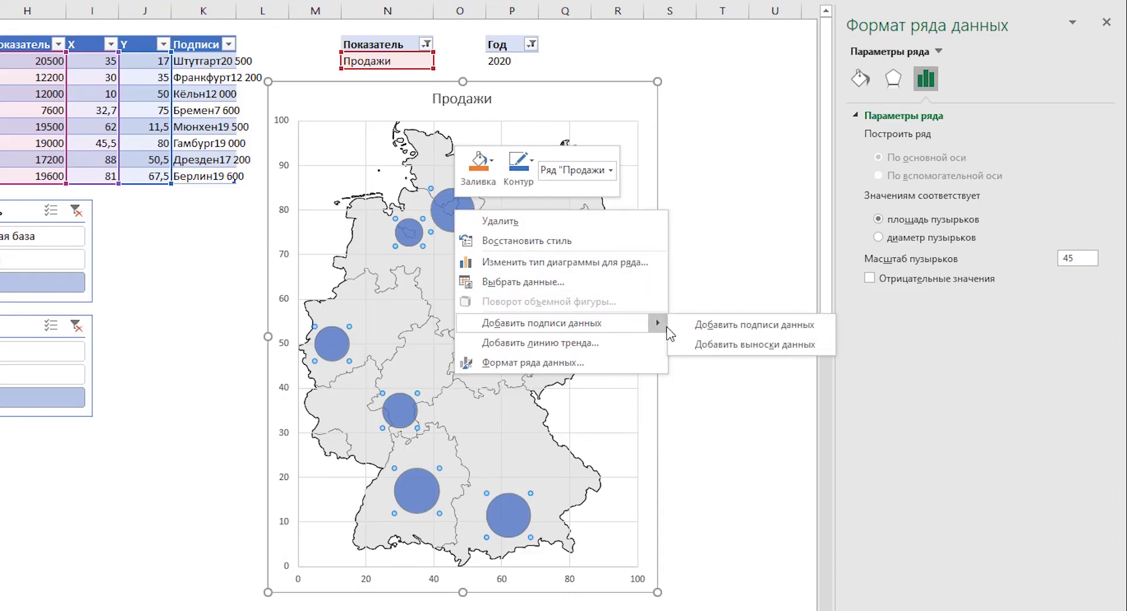
pyautogui.click(713, 345)
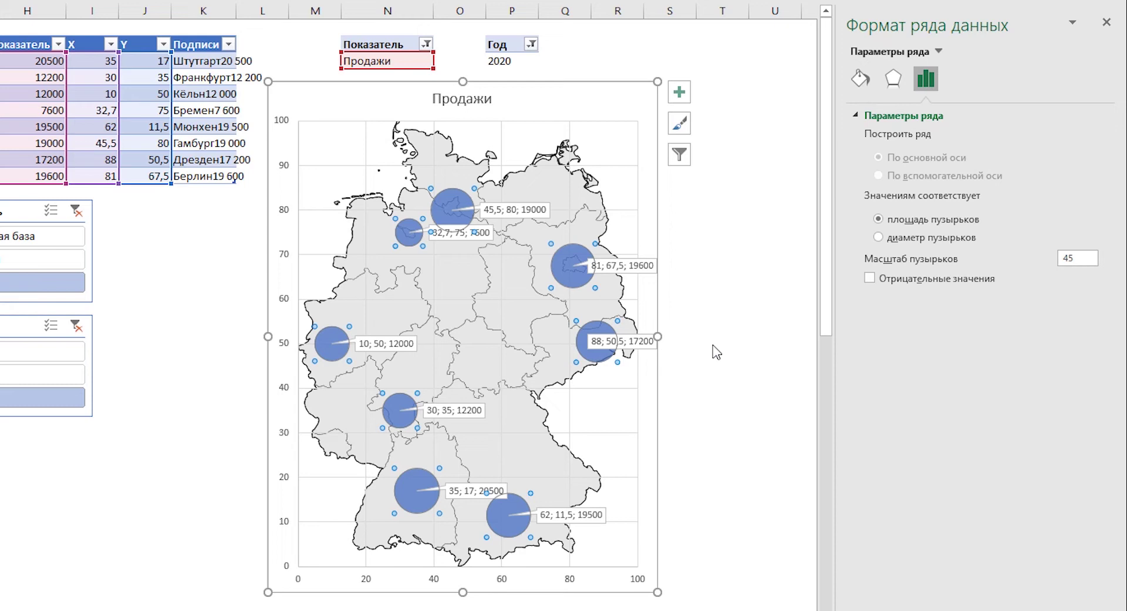
# Step: Make labels show only Value From Cells K3:K10, dropping X, Y and bubble size
pyautogui.click(651, 341)
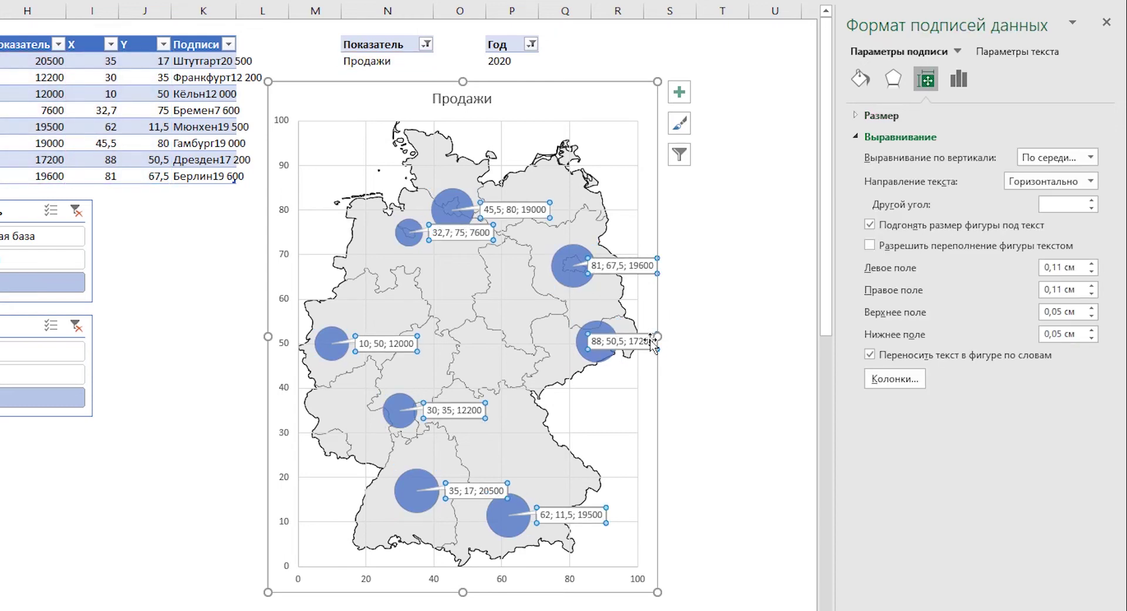
pyautogui.click(959, 79)
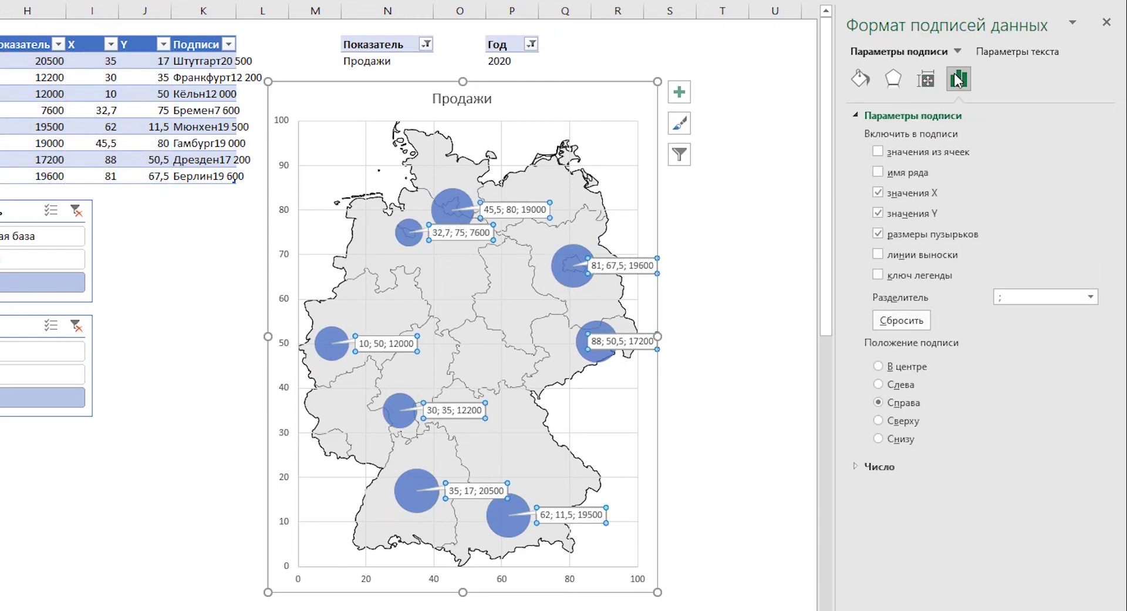
pyautogui.click(878, 192)
pyautogui.click(878, 213)
pyautogui.click(878, 234)
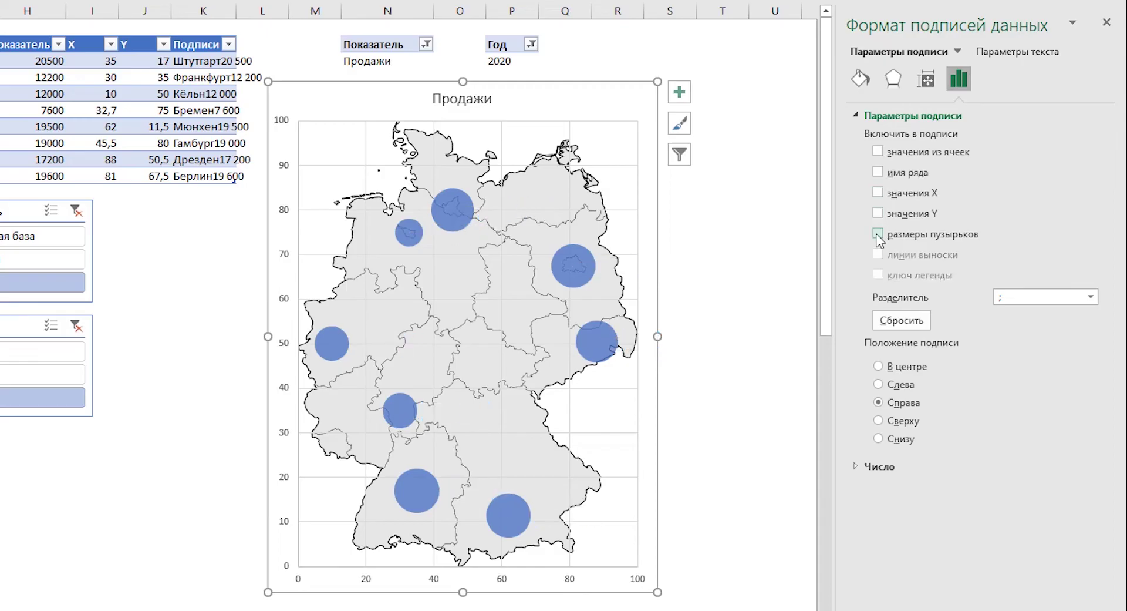
pyautogui.click(878, 152)
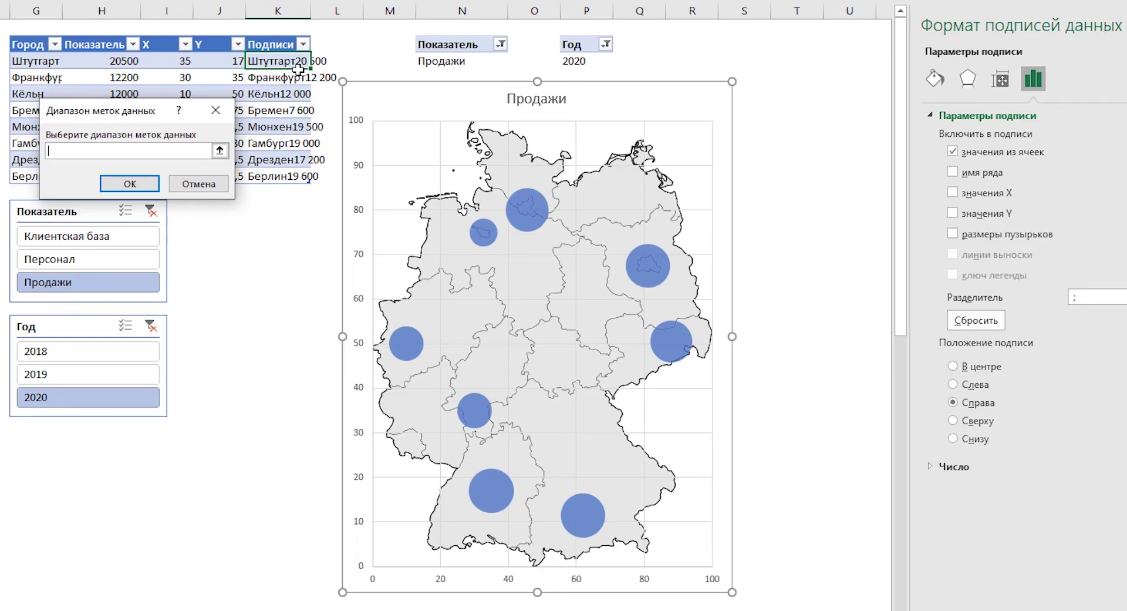
pyautogui.moveTo(292, 63); pyautogui.dragTo(293, 168)
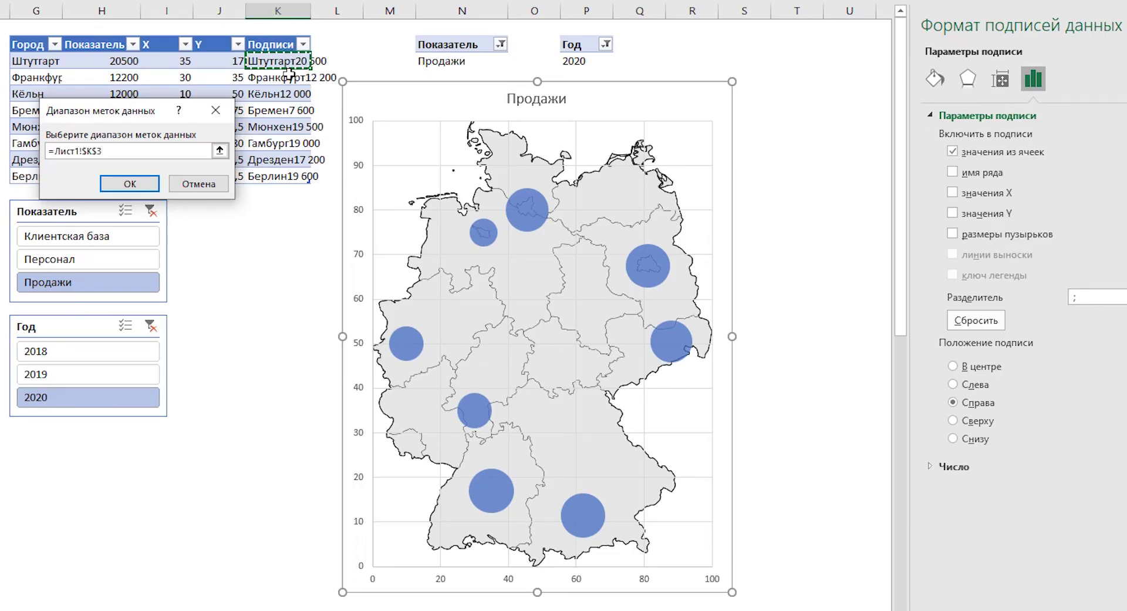
pyautogui.click(151, 187)
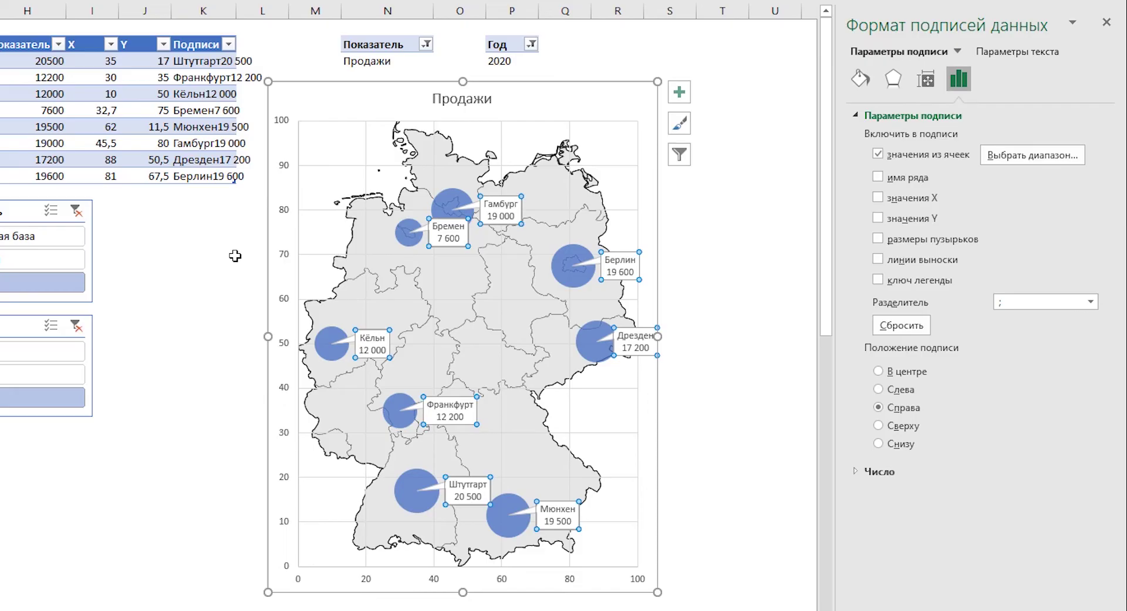
# Step: Remove the chart's gridlines and both the vertical and horizontal axes
pyautogui.click(312, 255)
pyautogui.press('Escape')
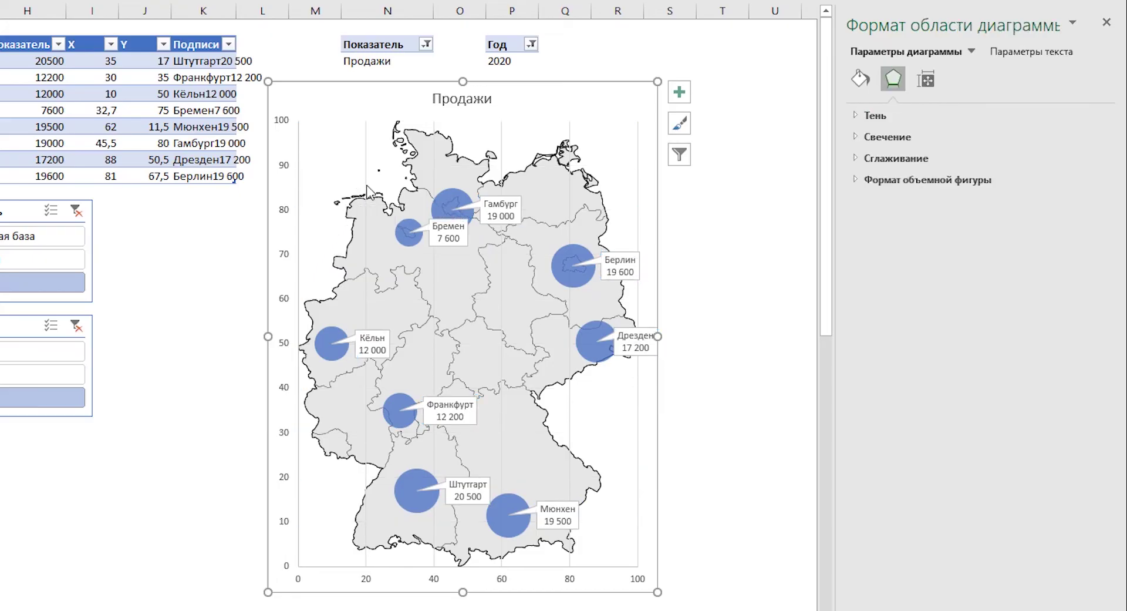
pyautogui.click(289, 214)
pyautogui.press('Delete')
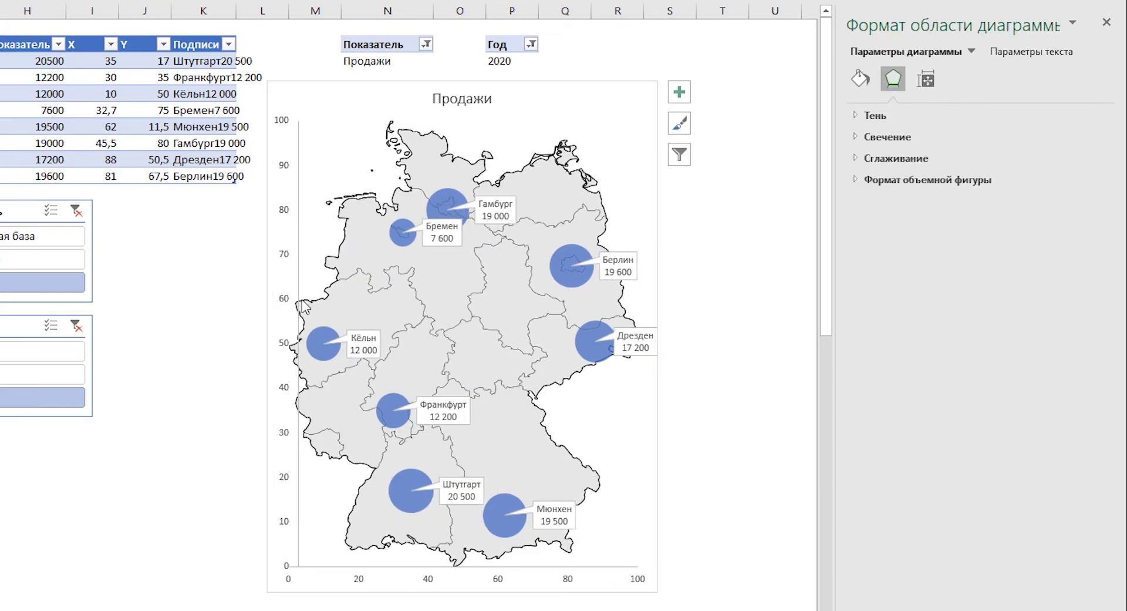
pyautogui.click(424, 580)
pyautogui.press('Delete')
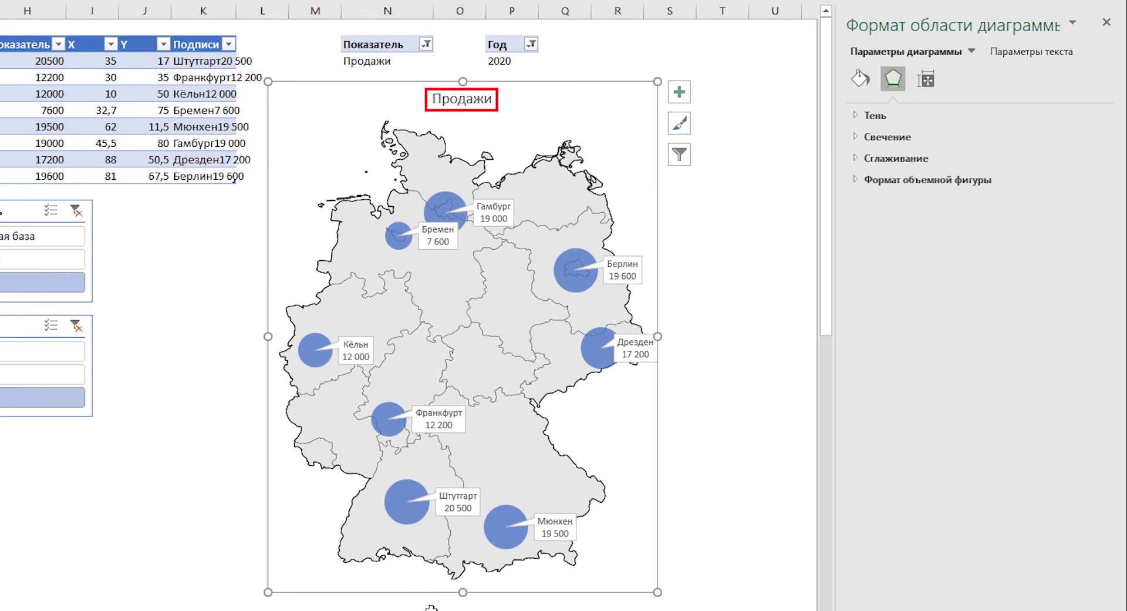
# Step: Add a Подпись графика heading in R2 with =N3 & " " & P3 below, giving Продажи 2020
pyautogui.click(618, 44)
pyautogui.write('Подпись')
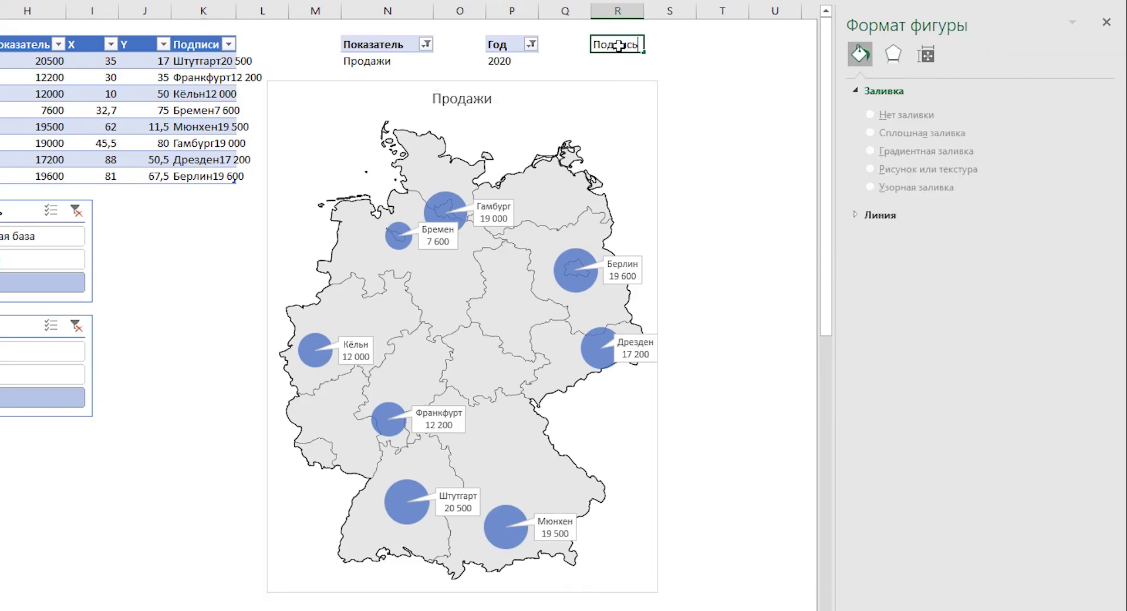
pyautogui.write(' графика')
pyautogui.press('Return')
pyautogui.write('=')
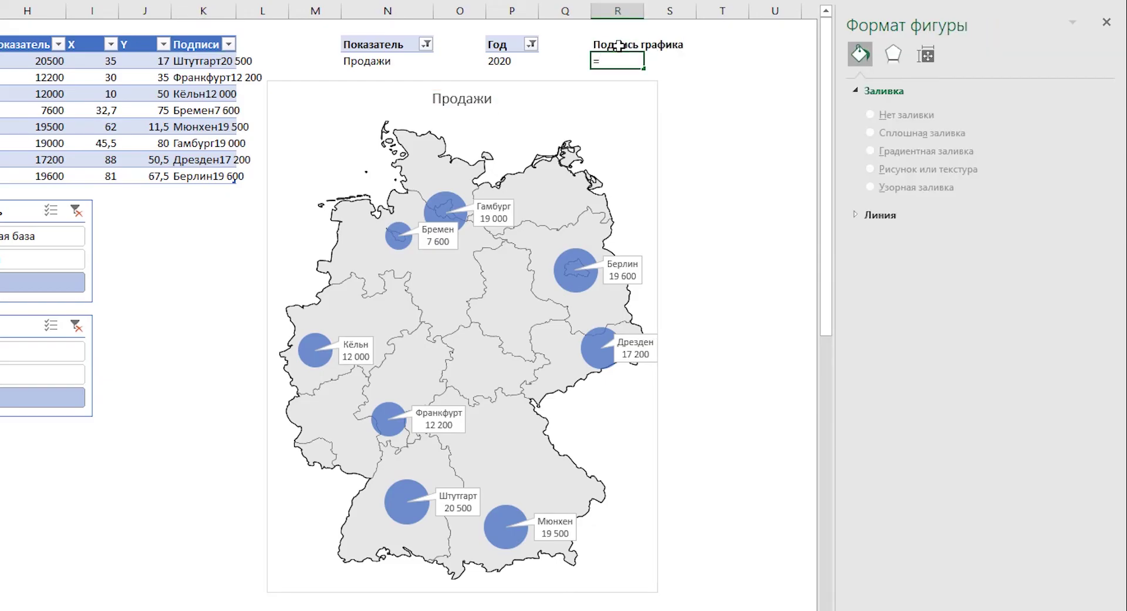
pyautogui.press('Left')
pyautogui.press('Left')
pyautogui.press('Left')
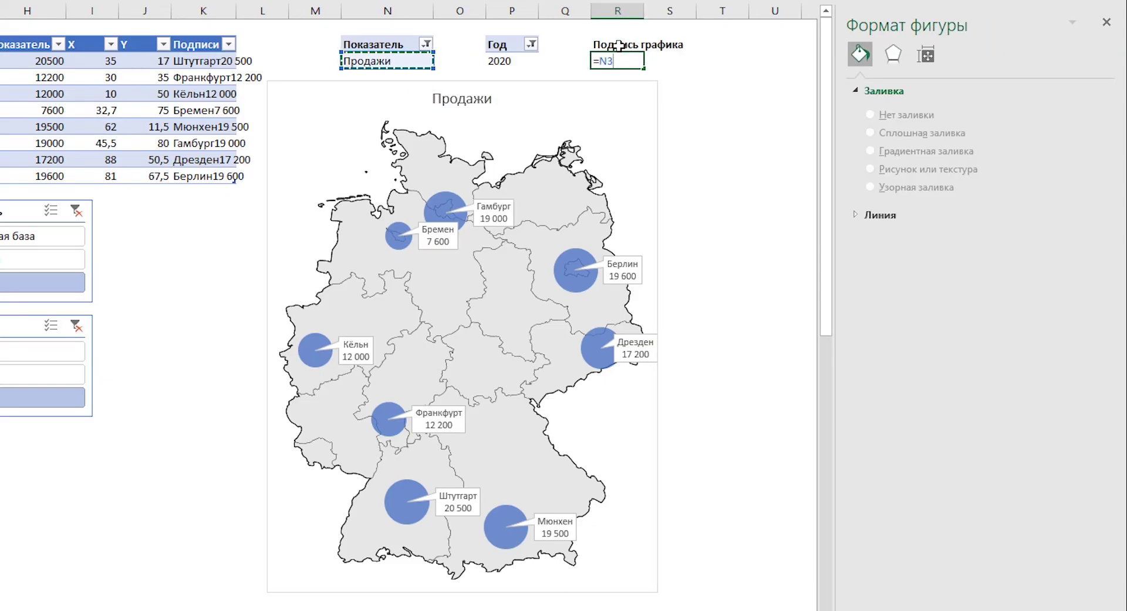
pyautogui.write('& " " &')
pyautogui.press('Left')
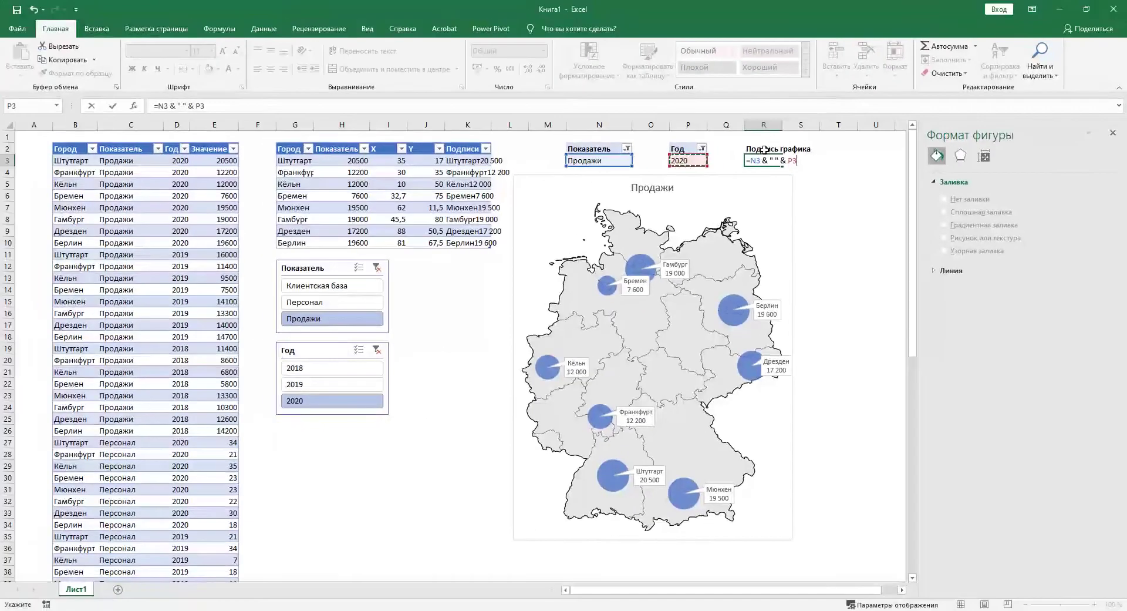
pyautogui.press('Left')
pyautogui.hotkey('ctrl', 'Return')
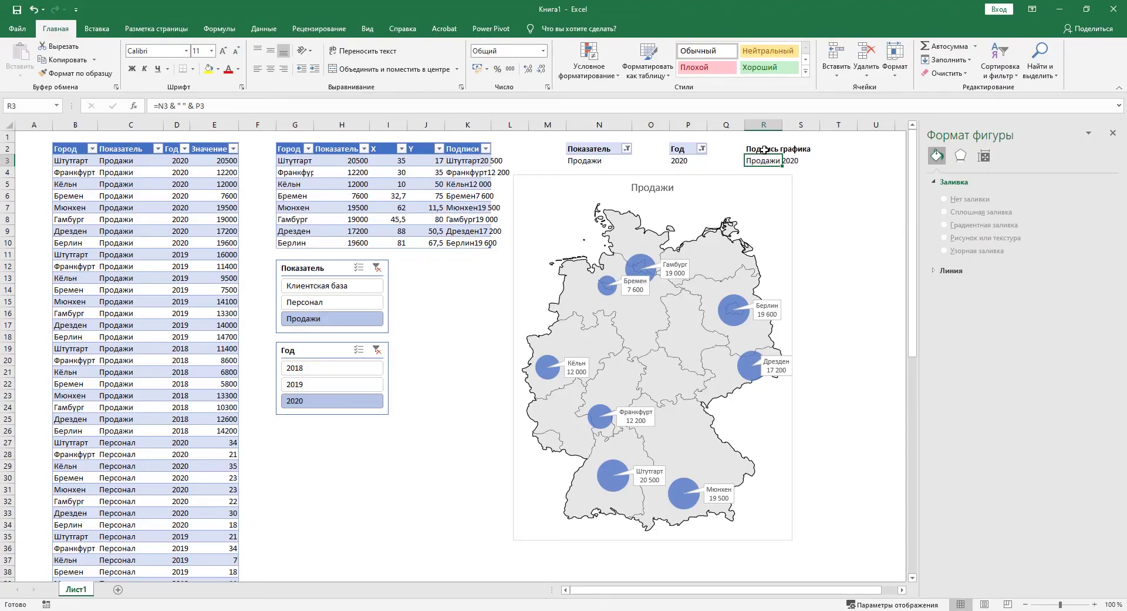
pyautogui.click(660, 193)
pyautogui.write('=')
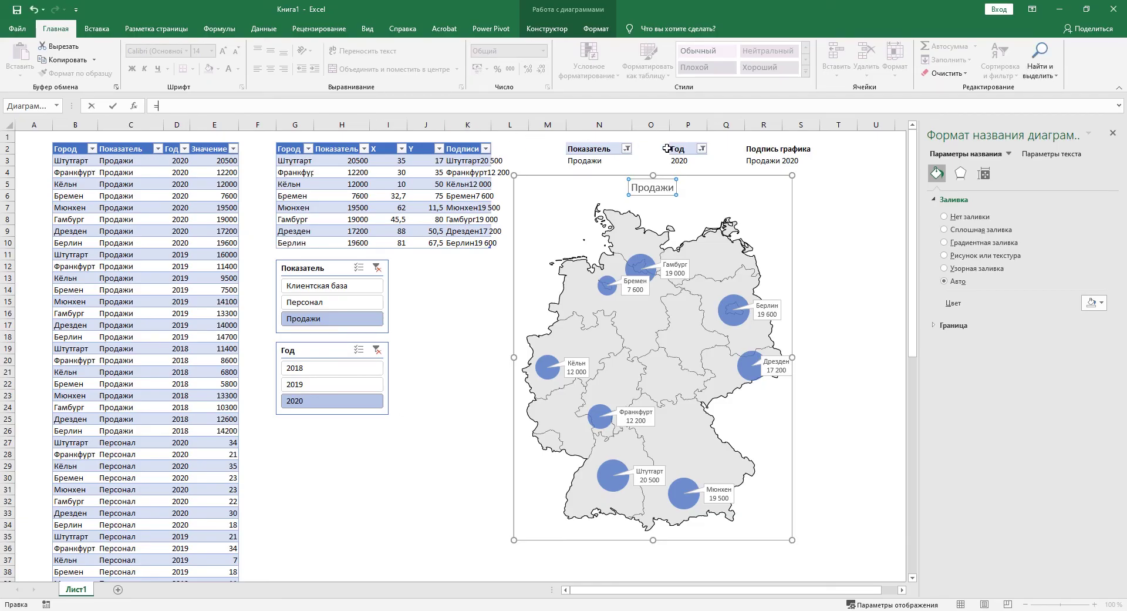
# Step: Link the chart title to =Лист1!$R$3 and test it across indicator and year slicer choices
pyautogui.click(753, 159)
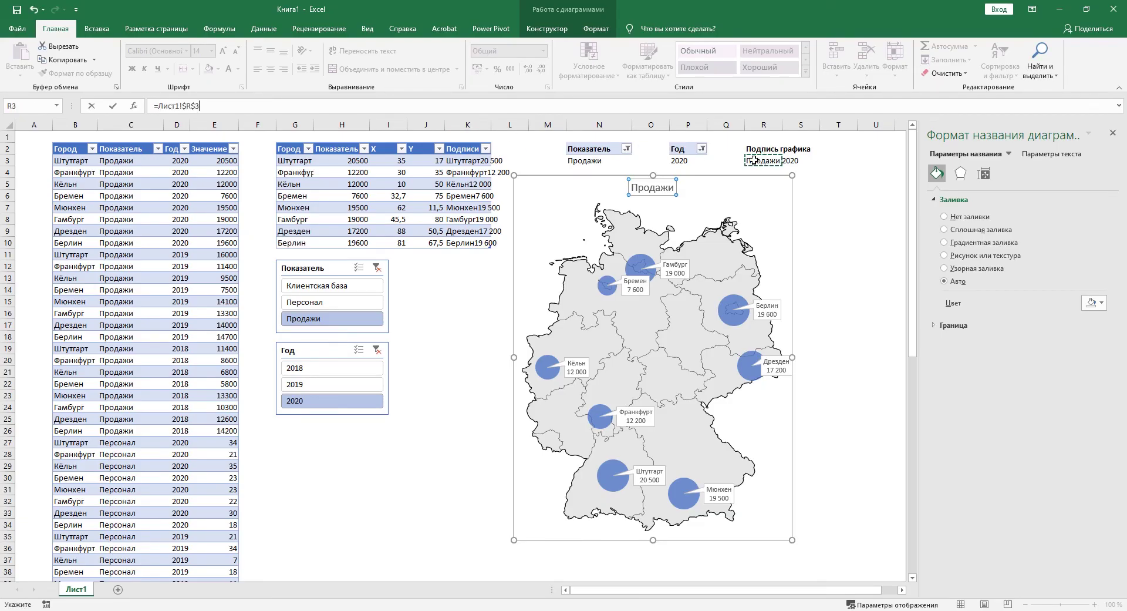
pyautogui.press('Return')
pyautogui.click(365, 286)
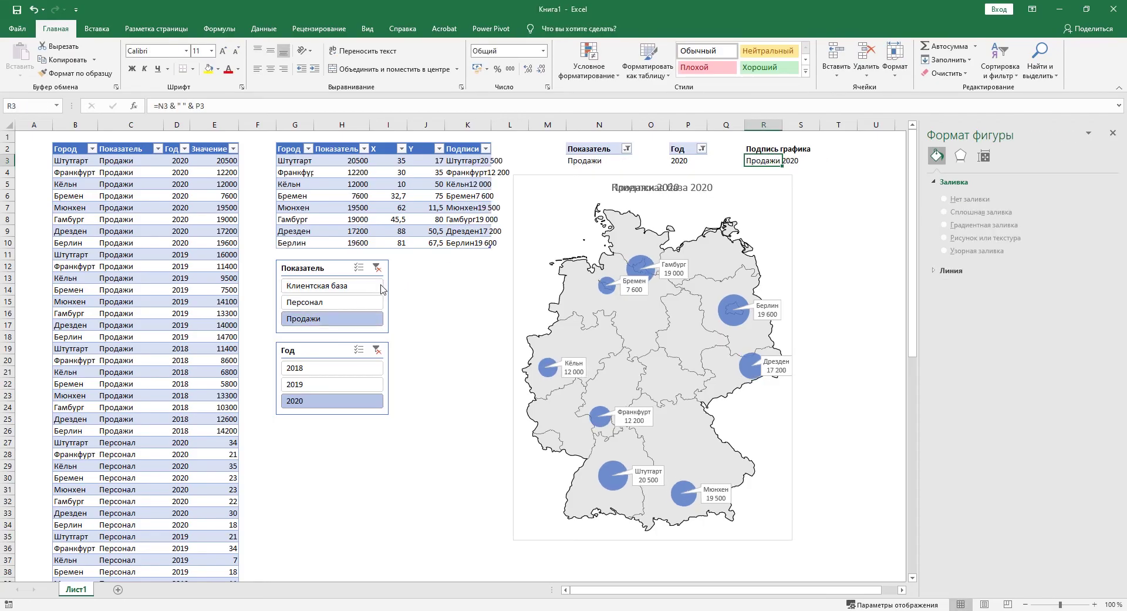
pyautogui.click(346, 302)
pyautogui.click(338, 384)
pyautogui.click(335, 367)
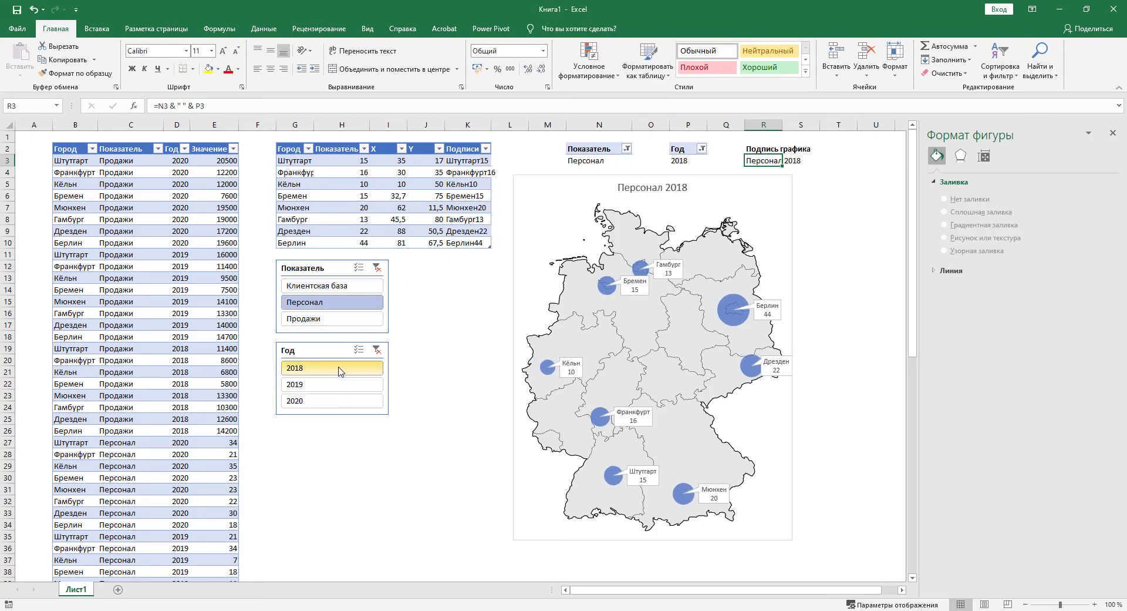
pyautogui.click(359, 286)
pyautogui.click(346, 301)
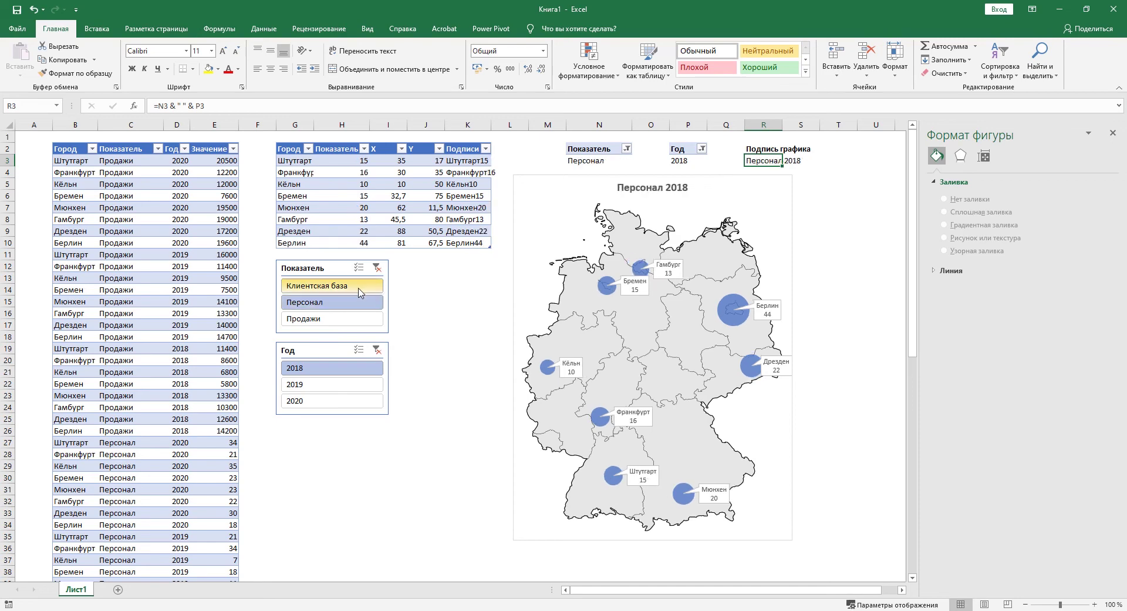
pyautogui.click(355, 286)
pyautogui.click(352, 318)
pyautogui.click(359, 401)
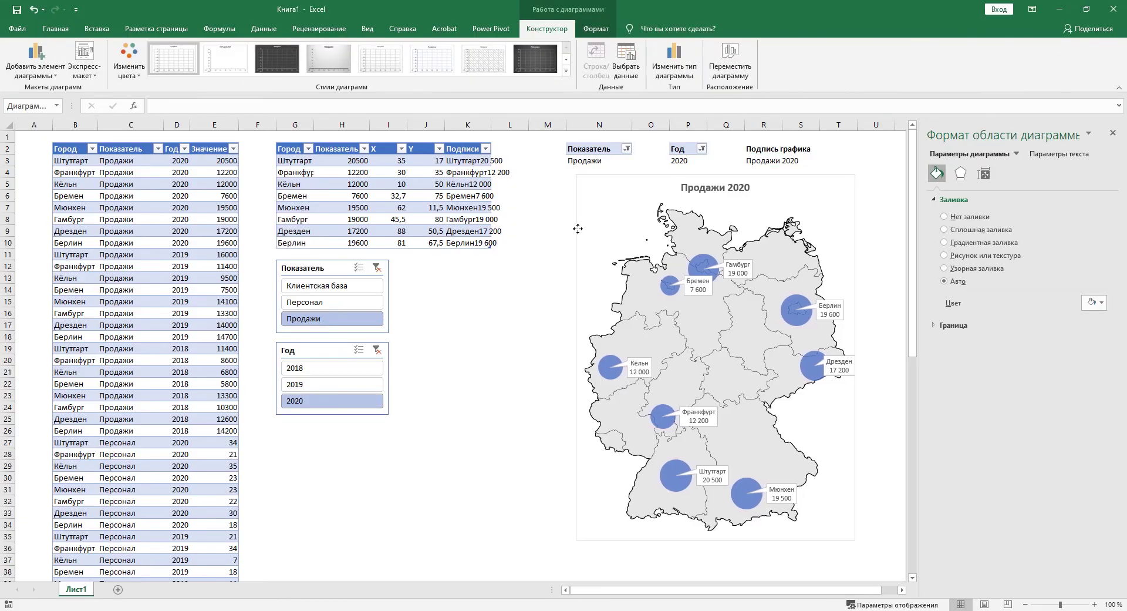
# Step: Add a Максимум header next to Подписи, extending the city table
pyautogui.moveTo(515, 221); pyautogui.dragTo(580, 222)
pyautogui.click(516, 150)
pyautogui.write('M')
pyautogui.write('аксимум')
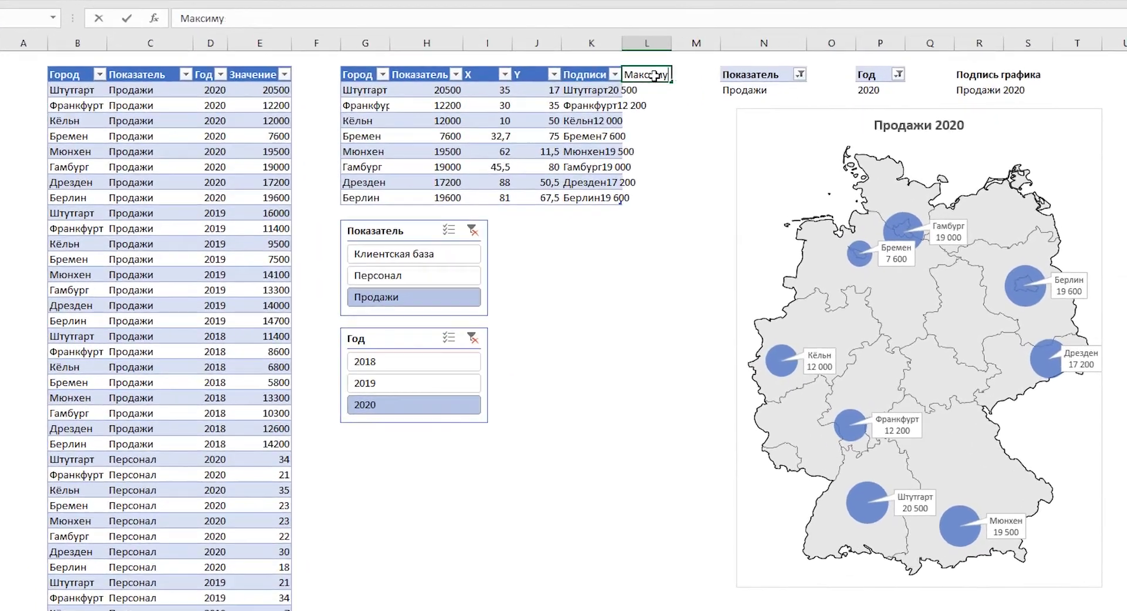
pyautogui.press('Return')
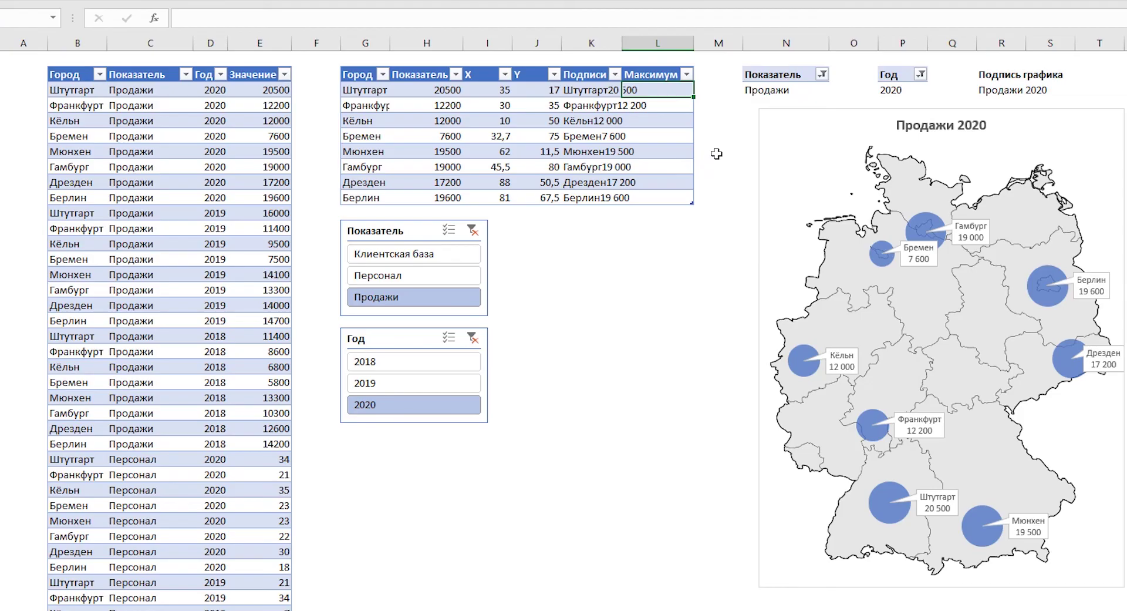
pyautogui.write('=если')
pyautogui.press('Tab')
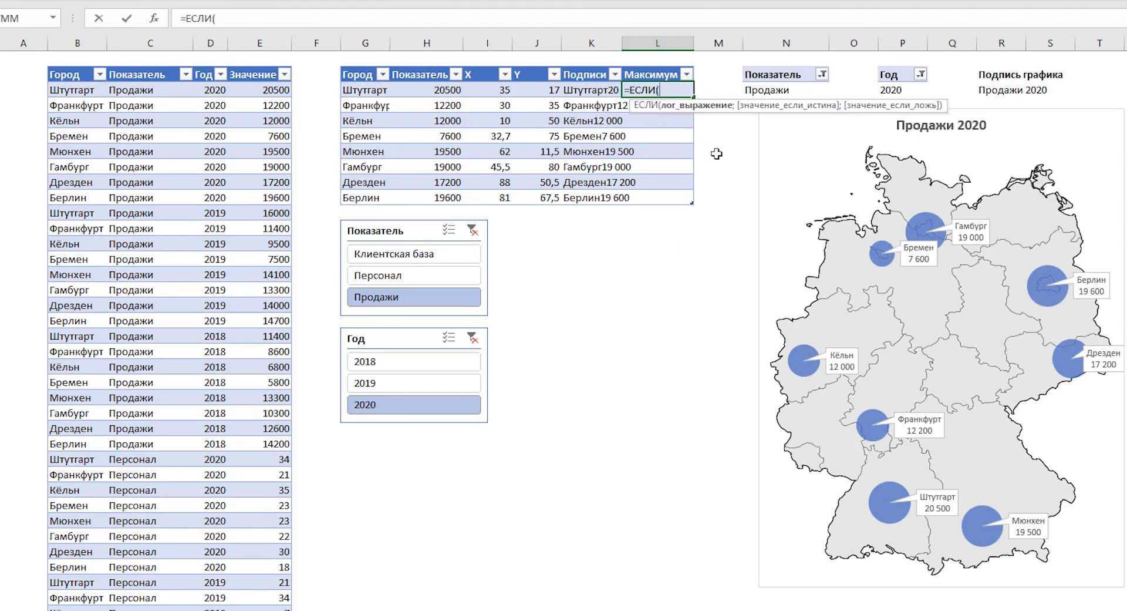
pyautogui.press('Left')
pyautogui.press('Left')
pyautogui.press('Left')
pyautogui.press('Left')
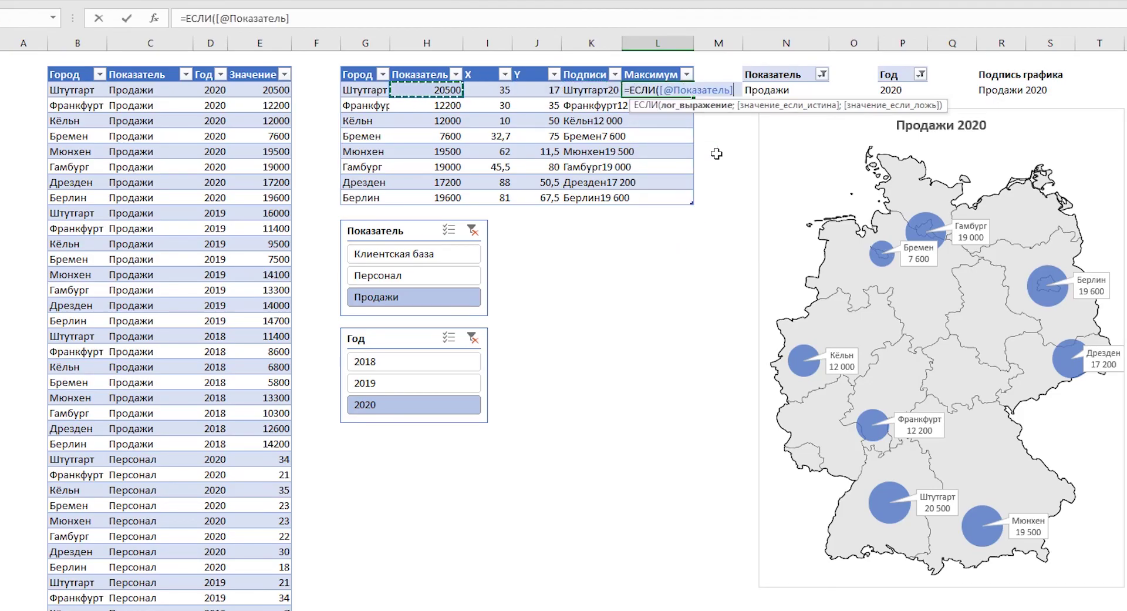
pyautogui.write('=макс')
pyautogui.press('Tab')
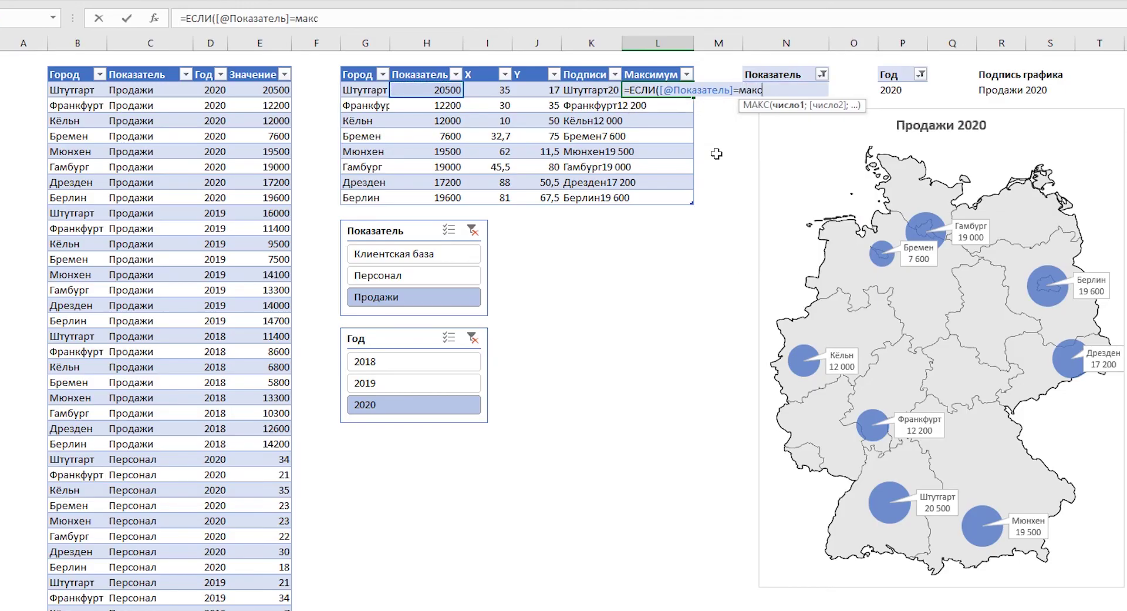
pyautogui.press('Left')
pyautogui.press('Left')
pyautogui.press('Left')
pyautogui.hotkey('ctrl', 'shift', 'Down')
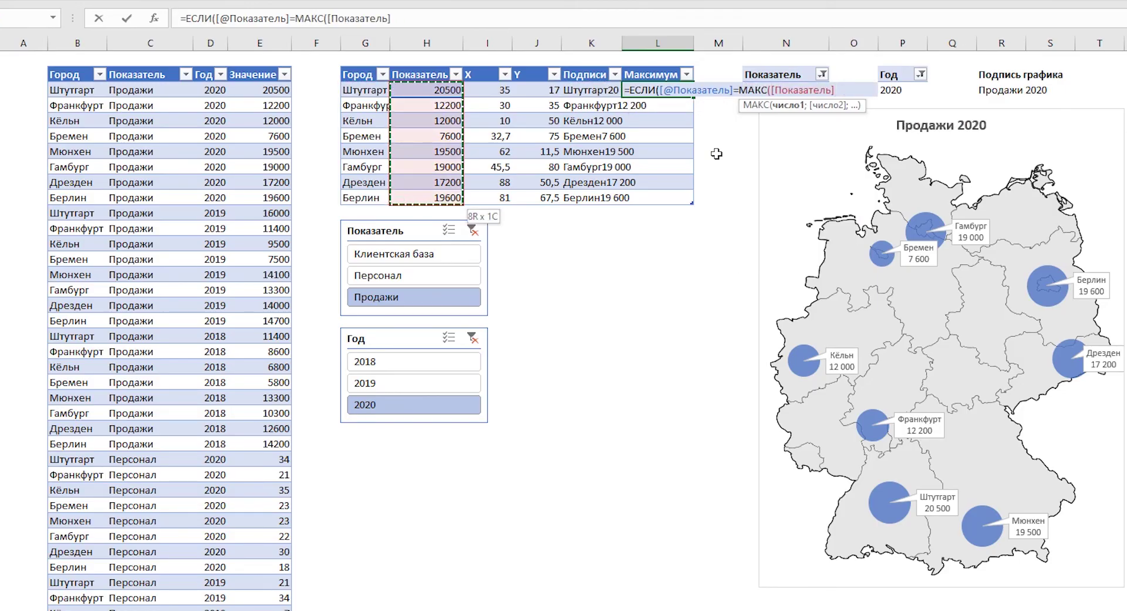
pyautogui.write(');')
pyautogui.press('Left')
pyautogui.press('Left')
pyautogui.press('Left')
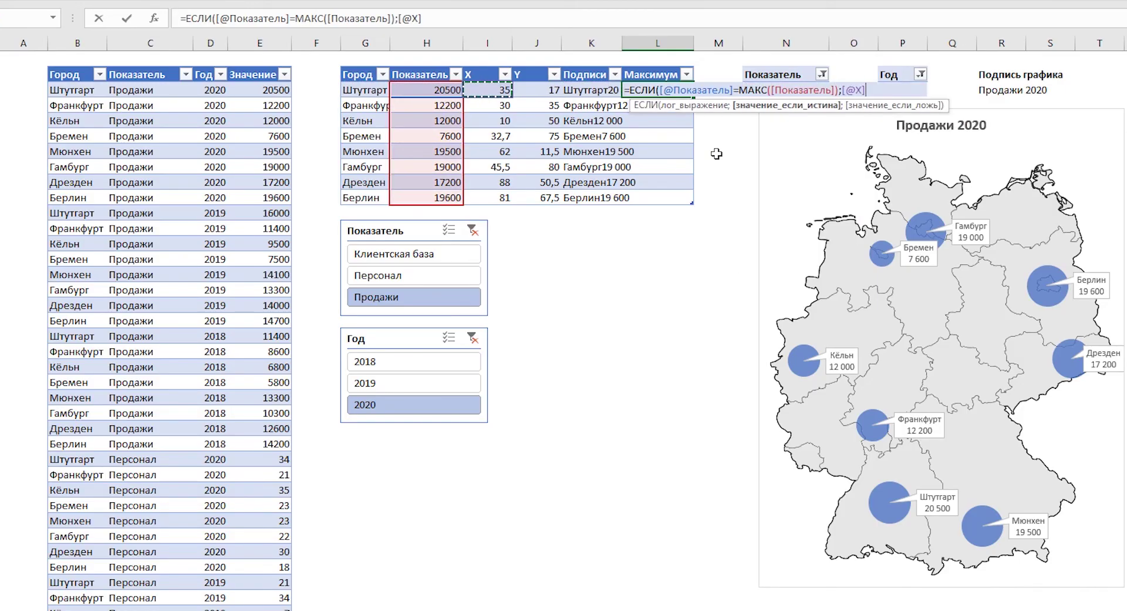
pyautogui.press('Left')
pyautogui.write(';')
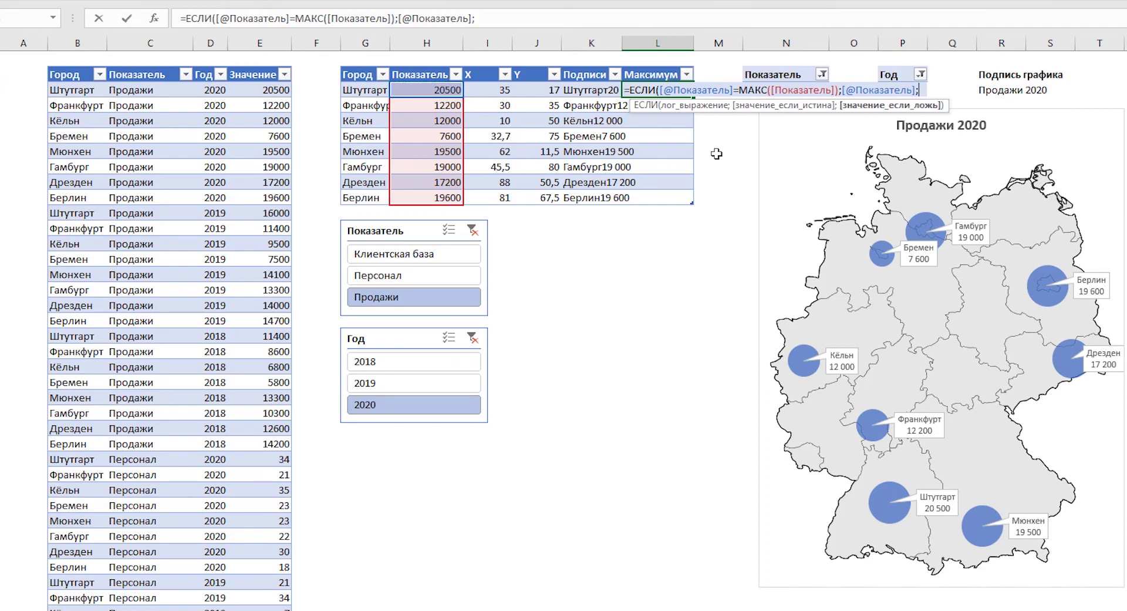
pyautogui.write('""')
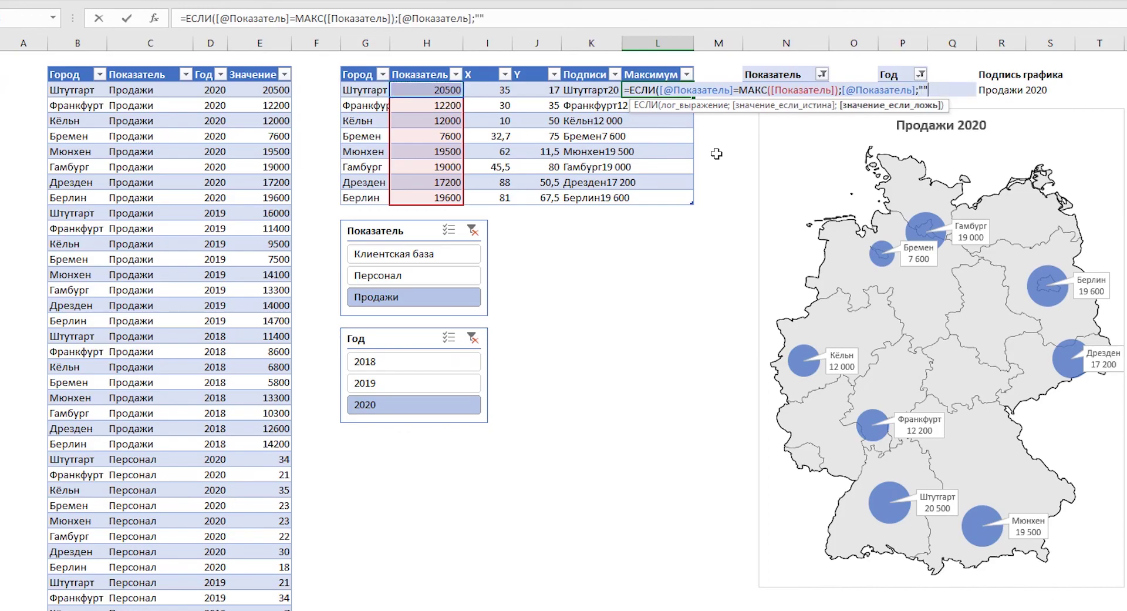
pyautogui.write(')')
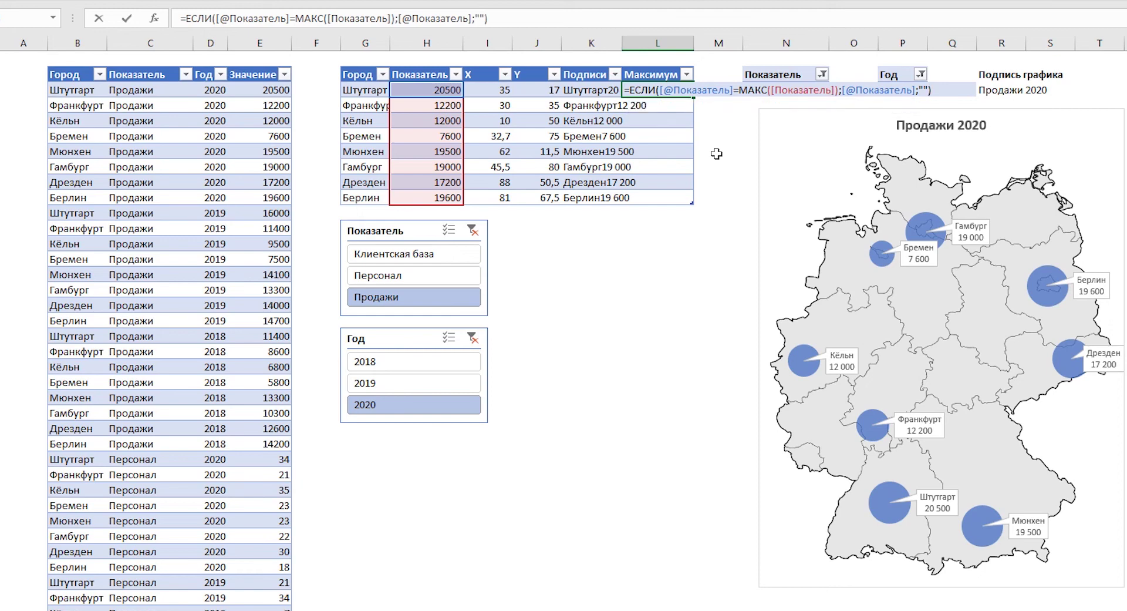
pyautogui.press('Return')
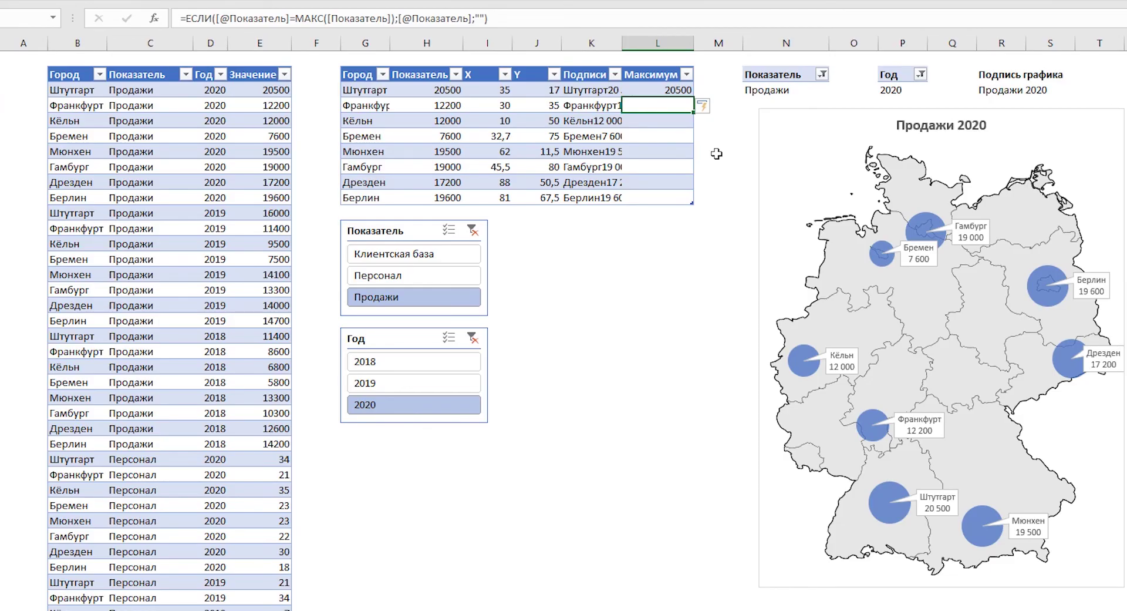
# Step: Open the chart's Select Data Source window and start adding a new series
pyautogui.rightClick(793, 184)
pyautogui.click(829, 281)
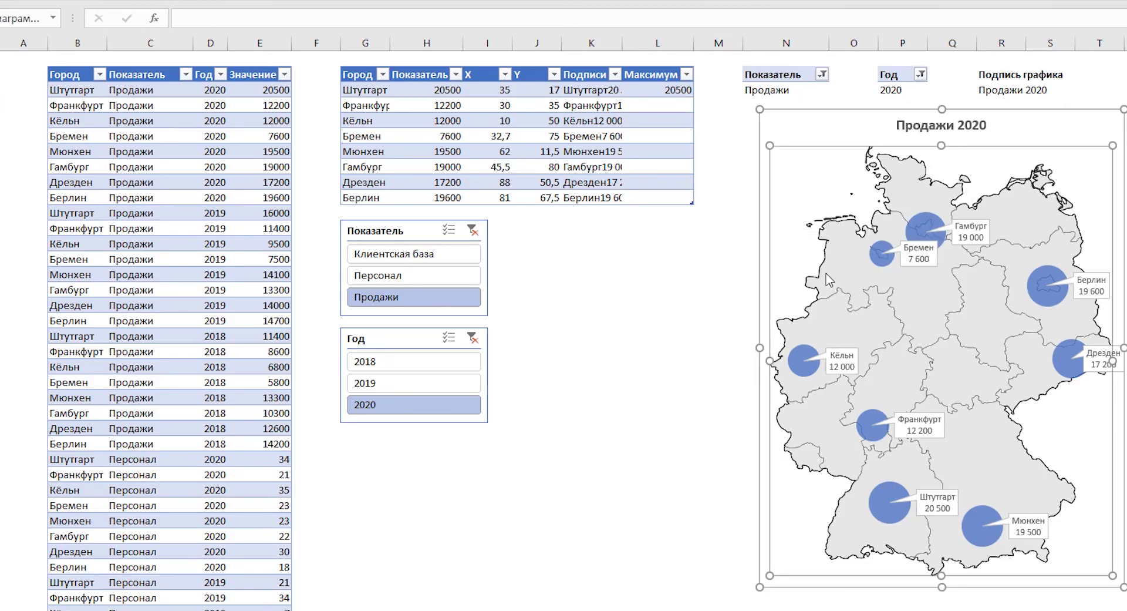
pyautogui.moveTo(548, 51); pyautogui.dragTo(822, 253)
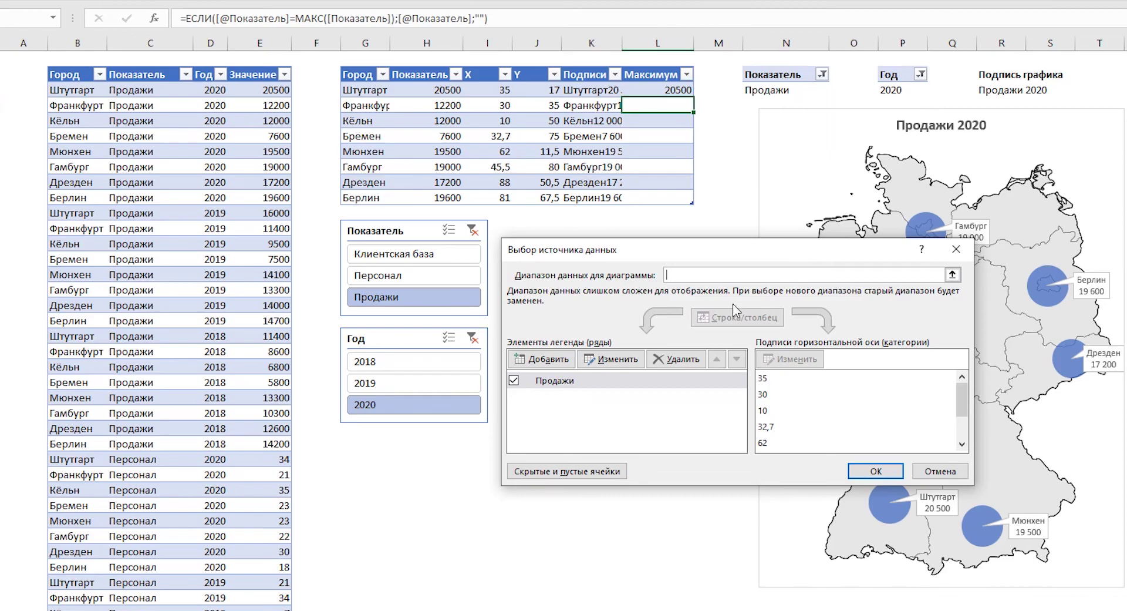
pyautogui.click(541, 359)
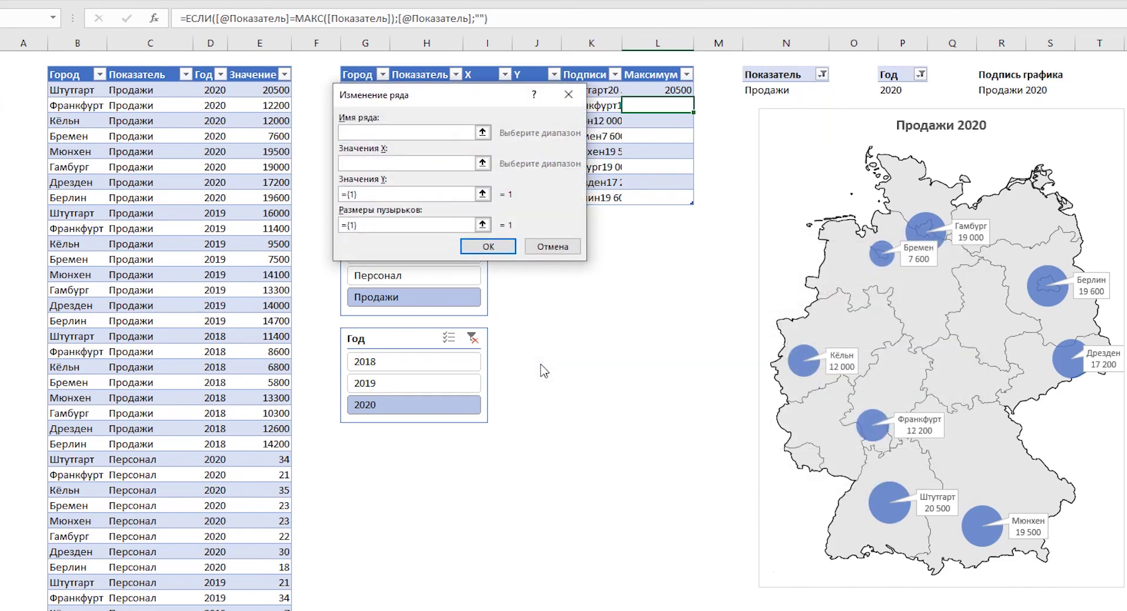
# Step: Define the Максимум series: name L2, X I3:I10, Y J3:J10, bubble sizes L3:L10
pyautogui.click(656, 73)
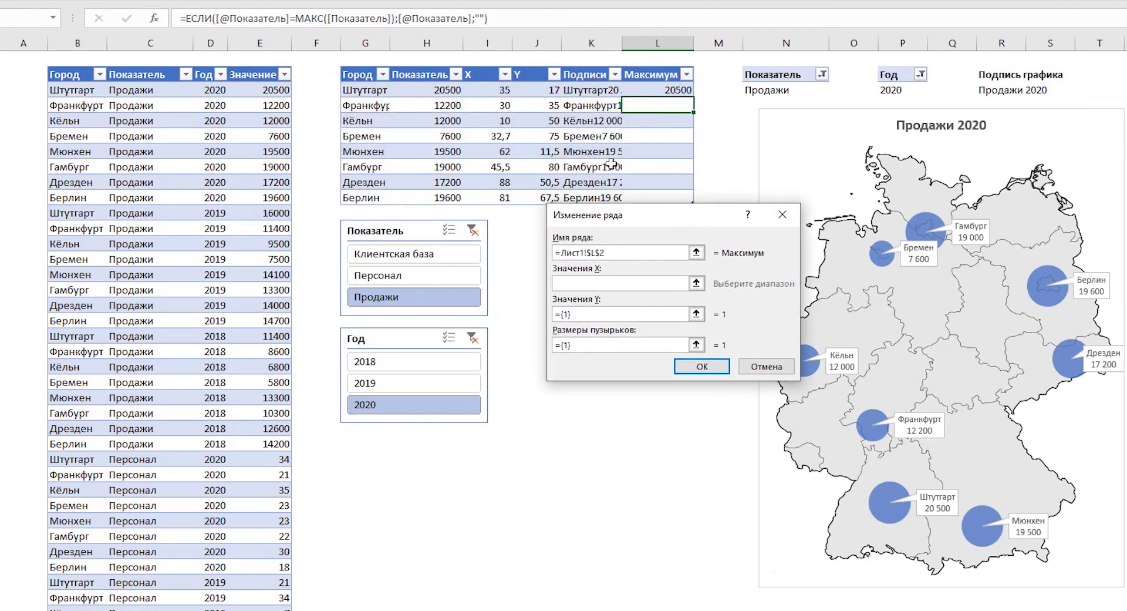
pyautogui.moveTo(489, 90); pyautogui.dragTo(499, 198)
pyautogui.press('Tab')
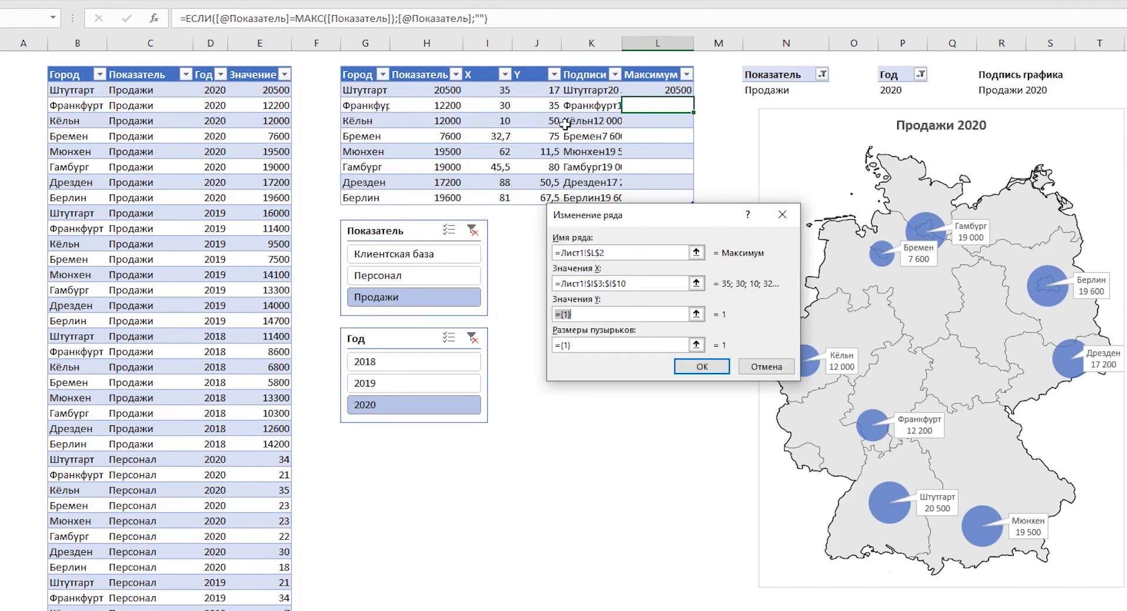
pyautogui.click(558, 91)
pyautogui.moveTo(558, 91); pyautogui.dragTo(558, 197)
pyautogui.press('Tab')
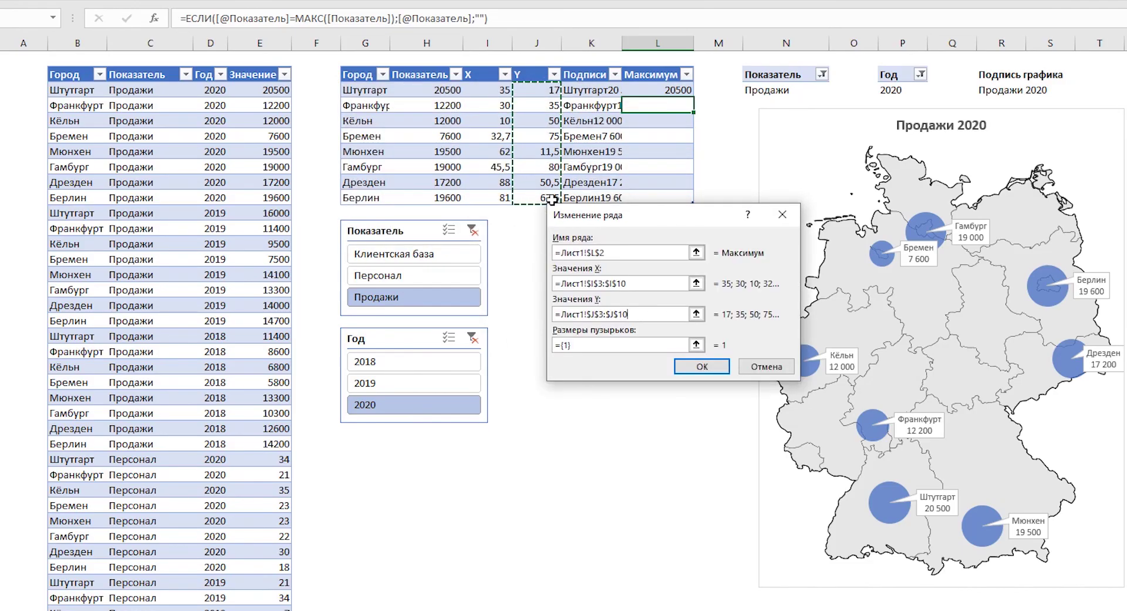
pyautogui.moveTo(657, 90); pyautogui.dragTo(654, 199)
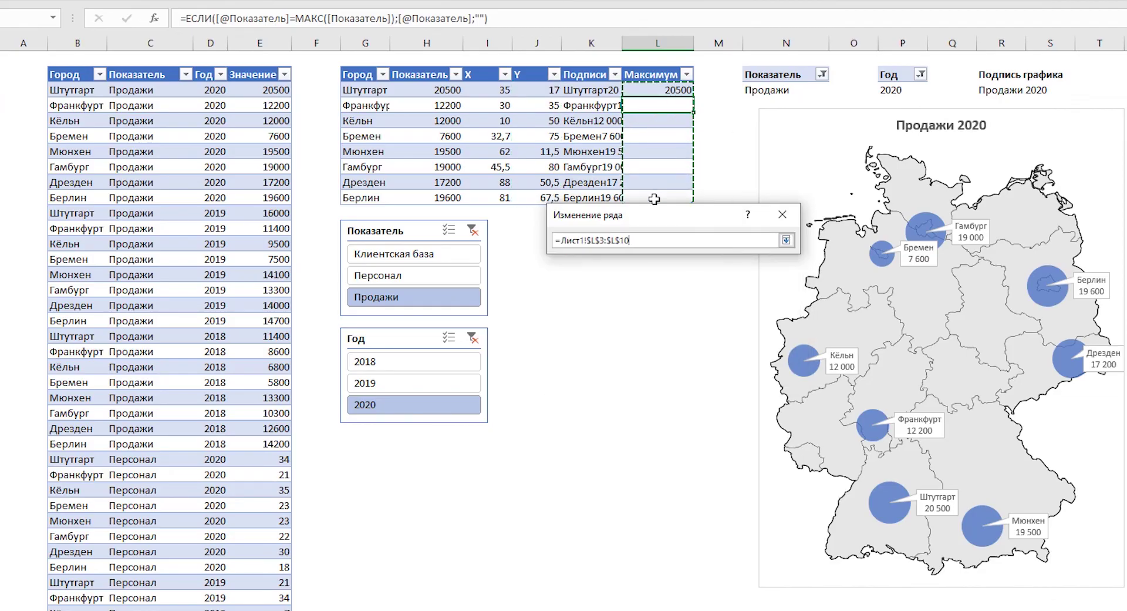
pyautogui.press('Return')
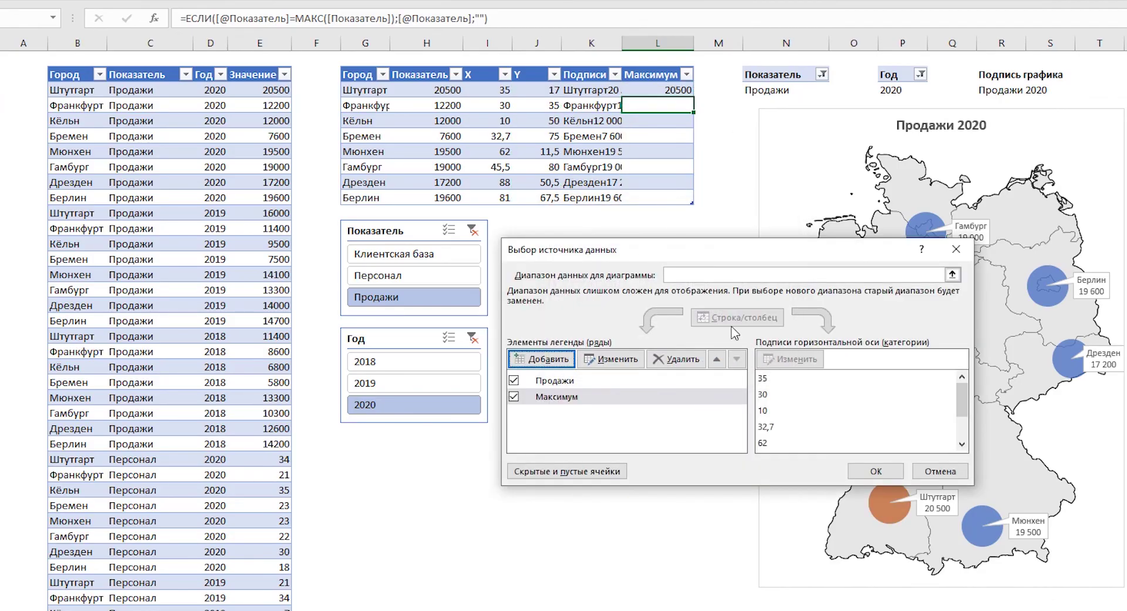
pyautogui.click(876, 471)
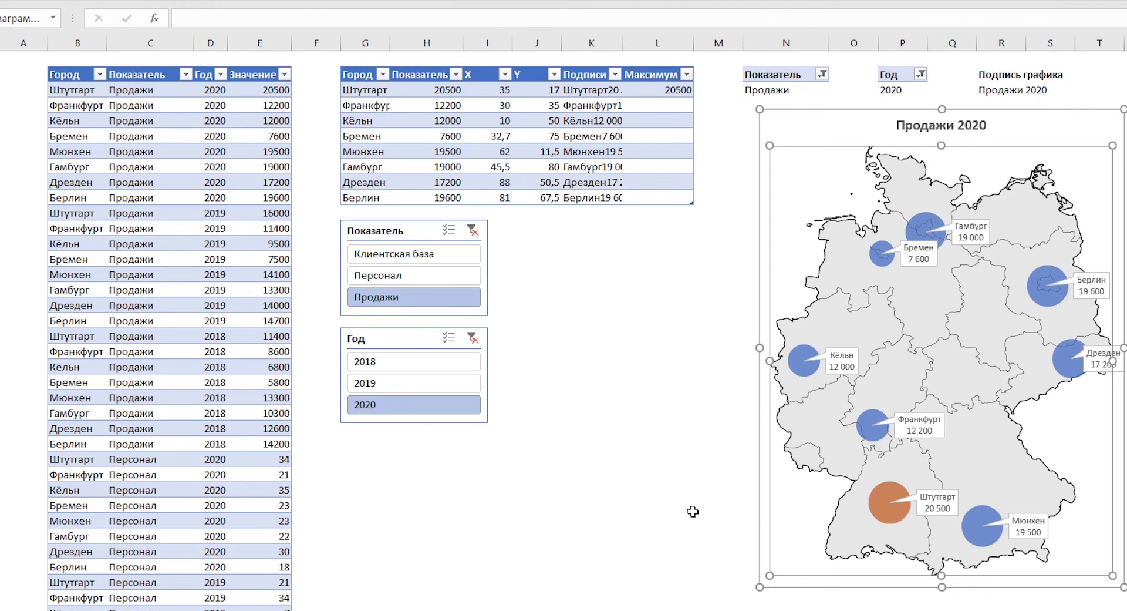
pyautogui.click(892, 508)
# Step: Fill the Максимум Stuttgart bubble with the standard green shape colour
pyautogui.click(276, 1)
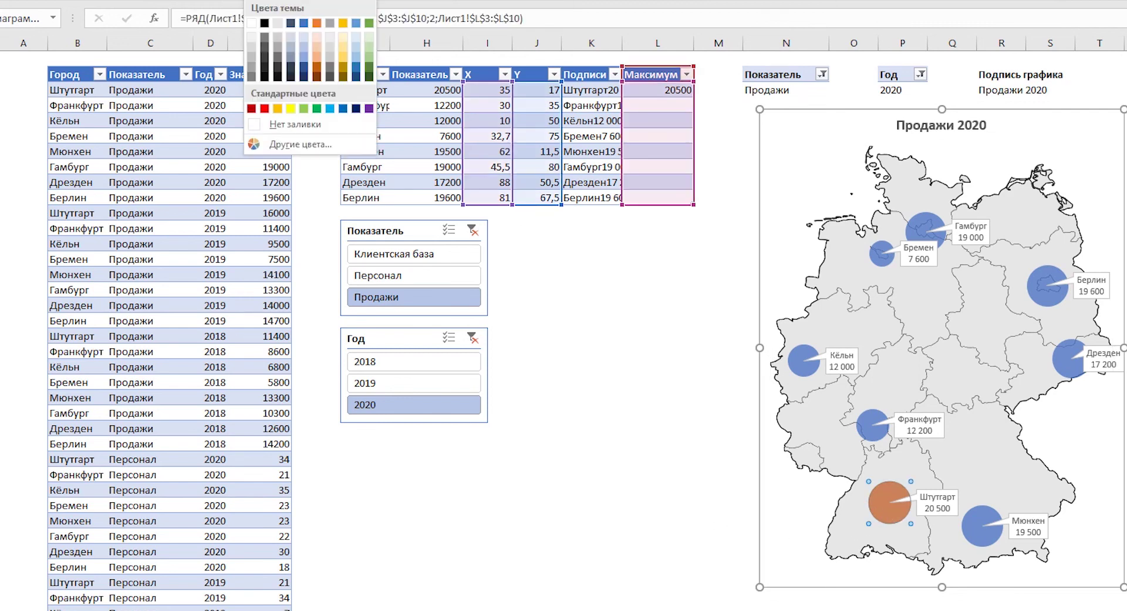
pyautogui.click(317, 108)
pyautogui.click(579, 274)
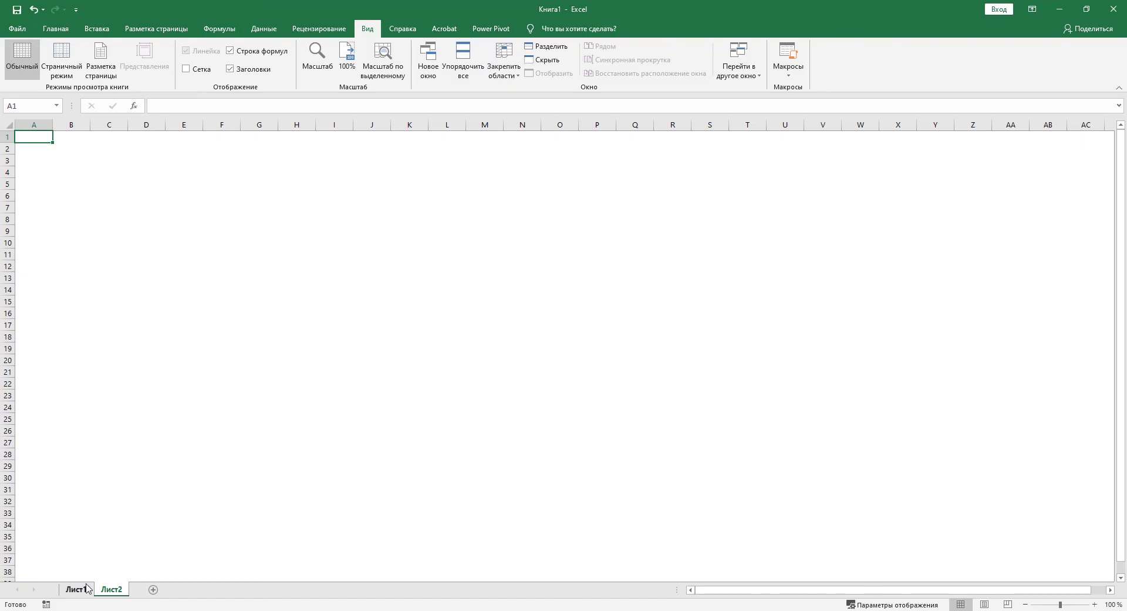
# Step: Paste the map chart and slicers from Лист1 into Лист2 at D6, slicers beside the map
pyautogui.click(76, 589)
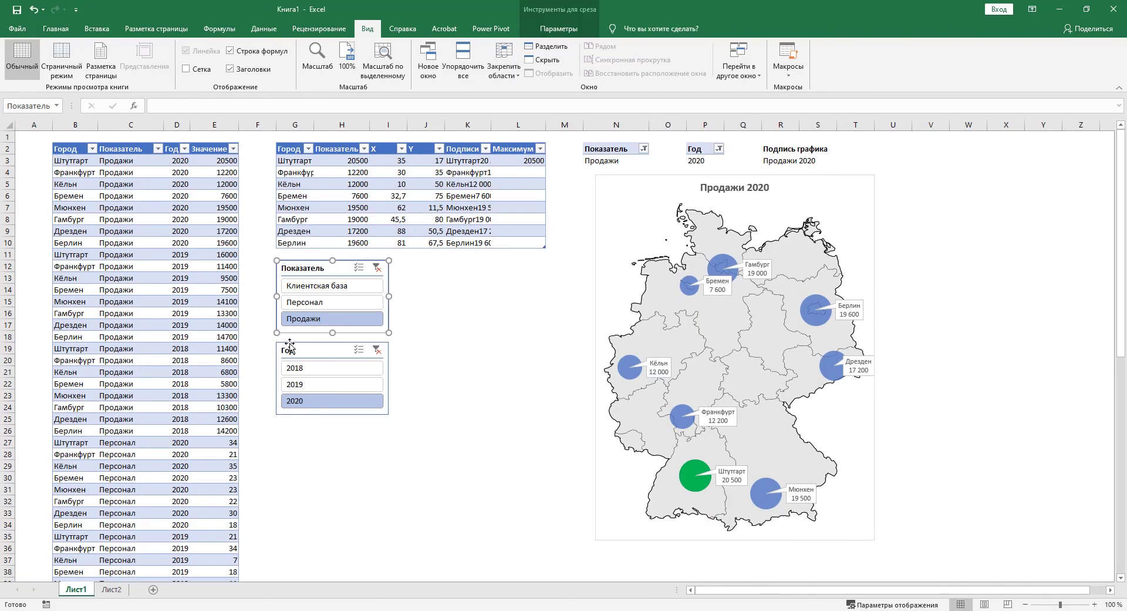
pyautogui.click(592, 234)
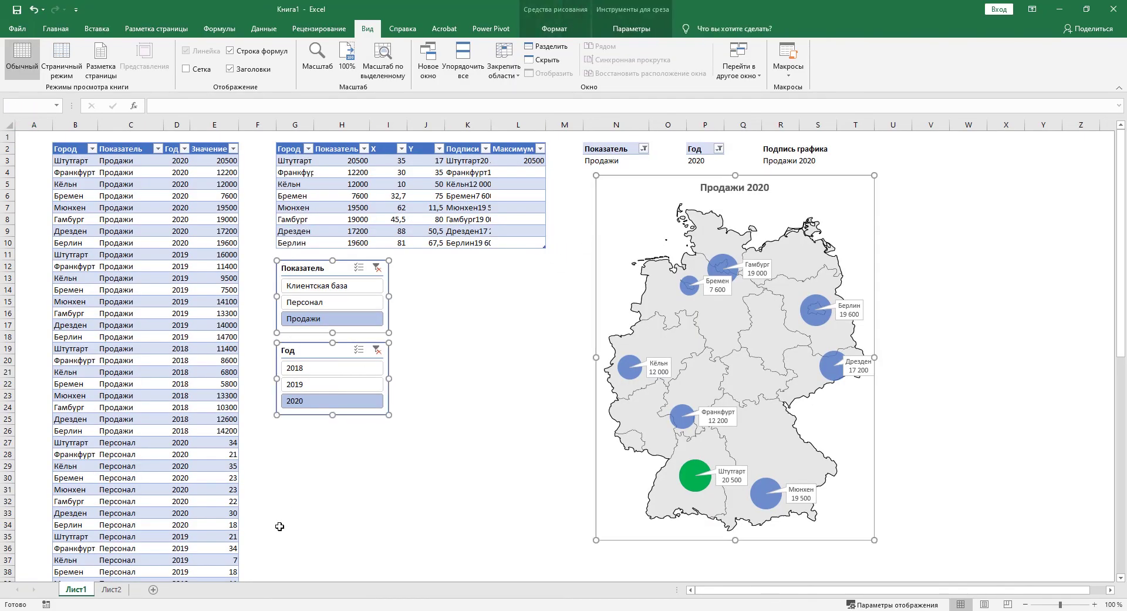
pyautogui.click(124, 596)
pyautogui.click(134, 194)
pyautogui.hotkey('ctrl', 'v')
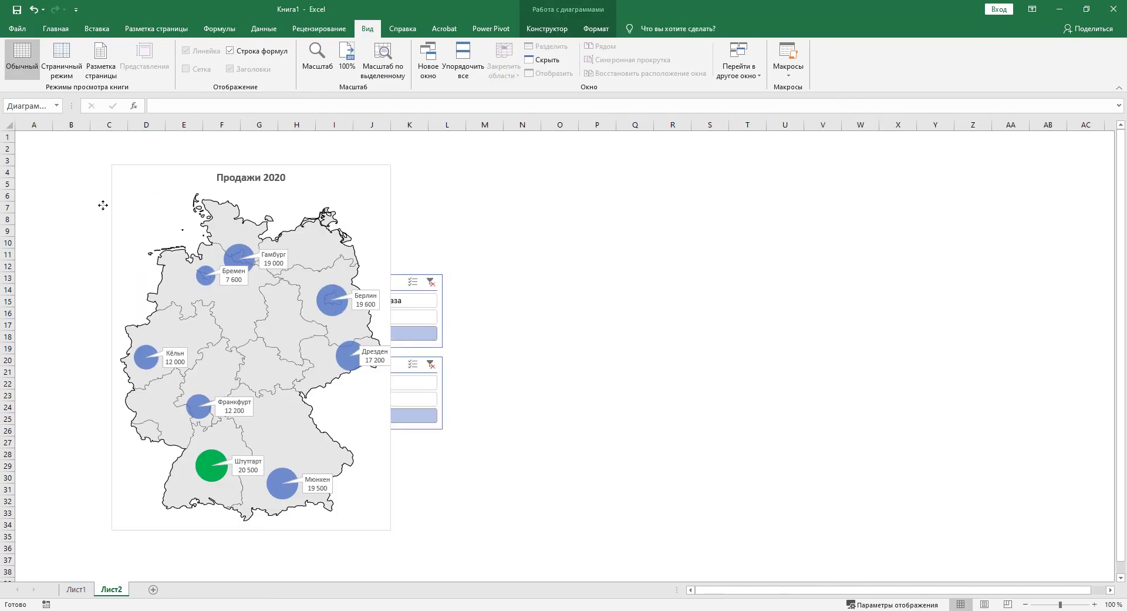
pyautogui.moveTo(355, 362); pyautogui.dragTo(377, 335)
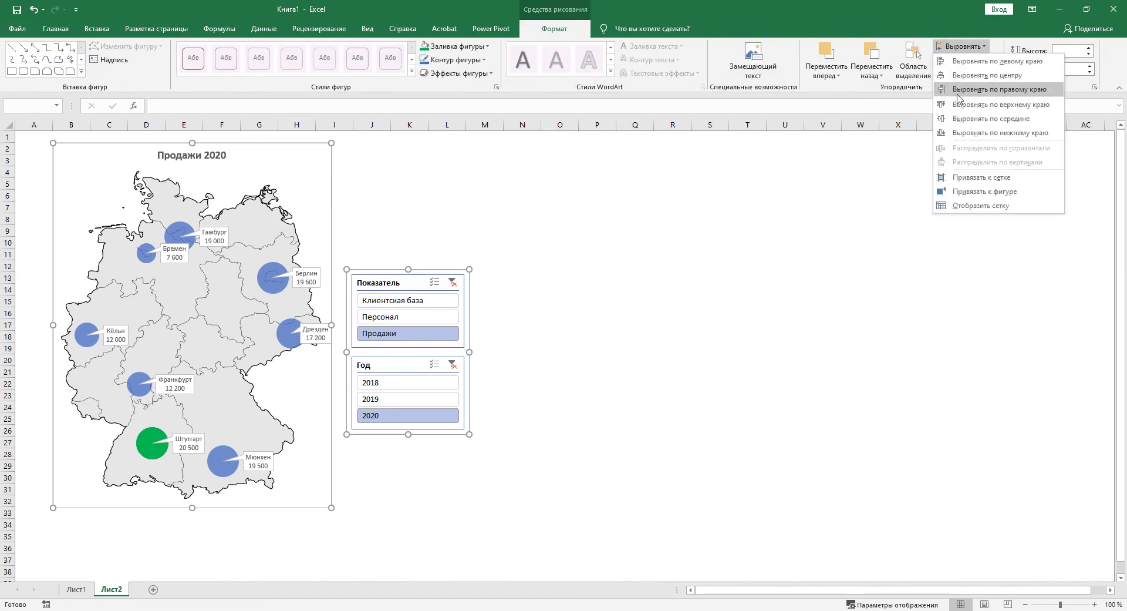
pyautogui.click(626, 250)
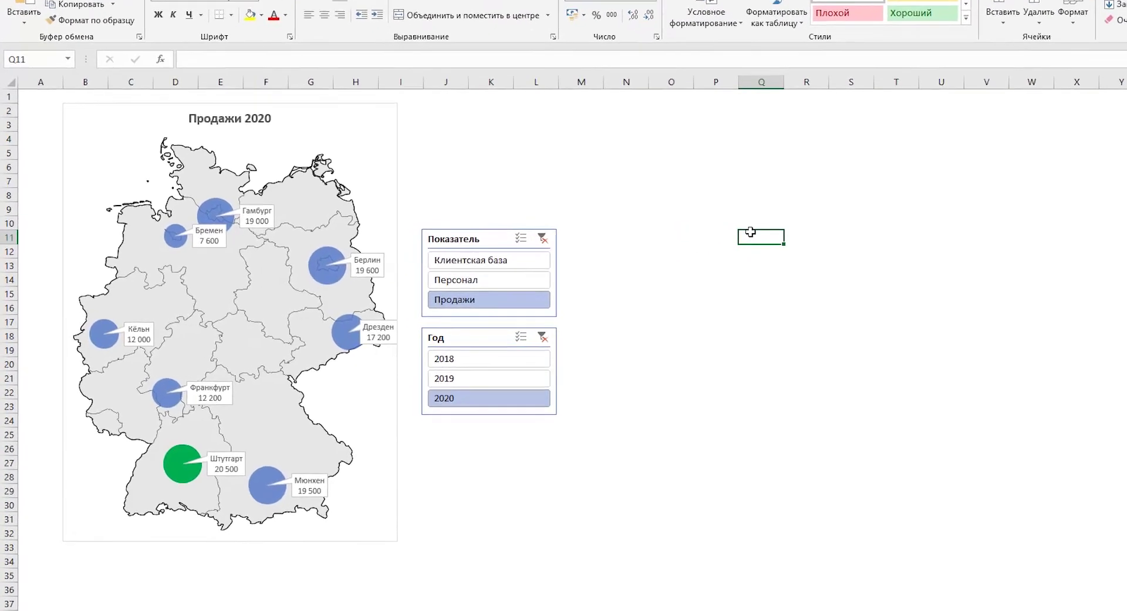